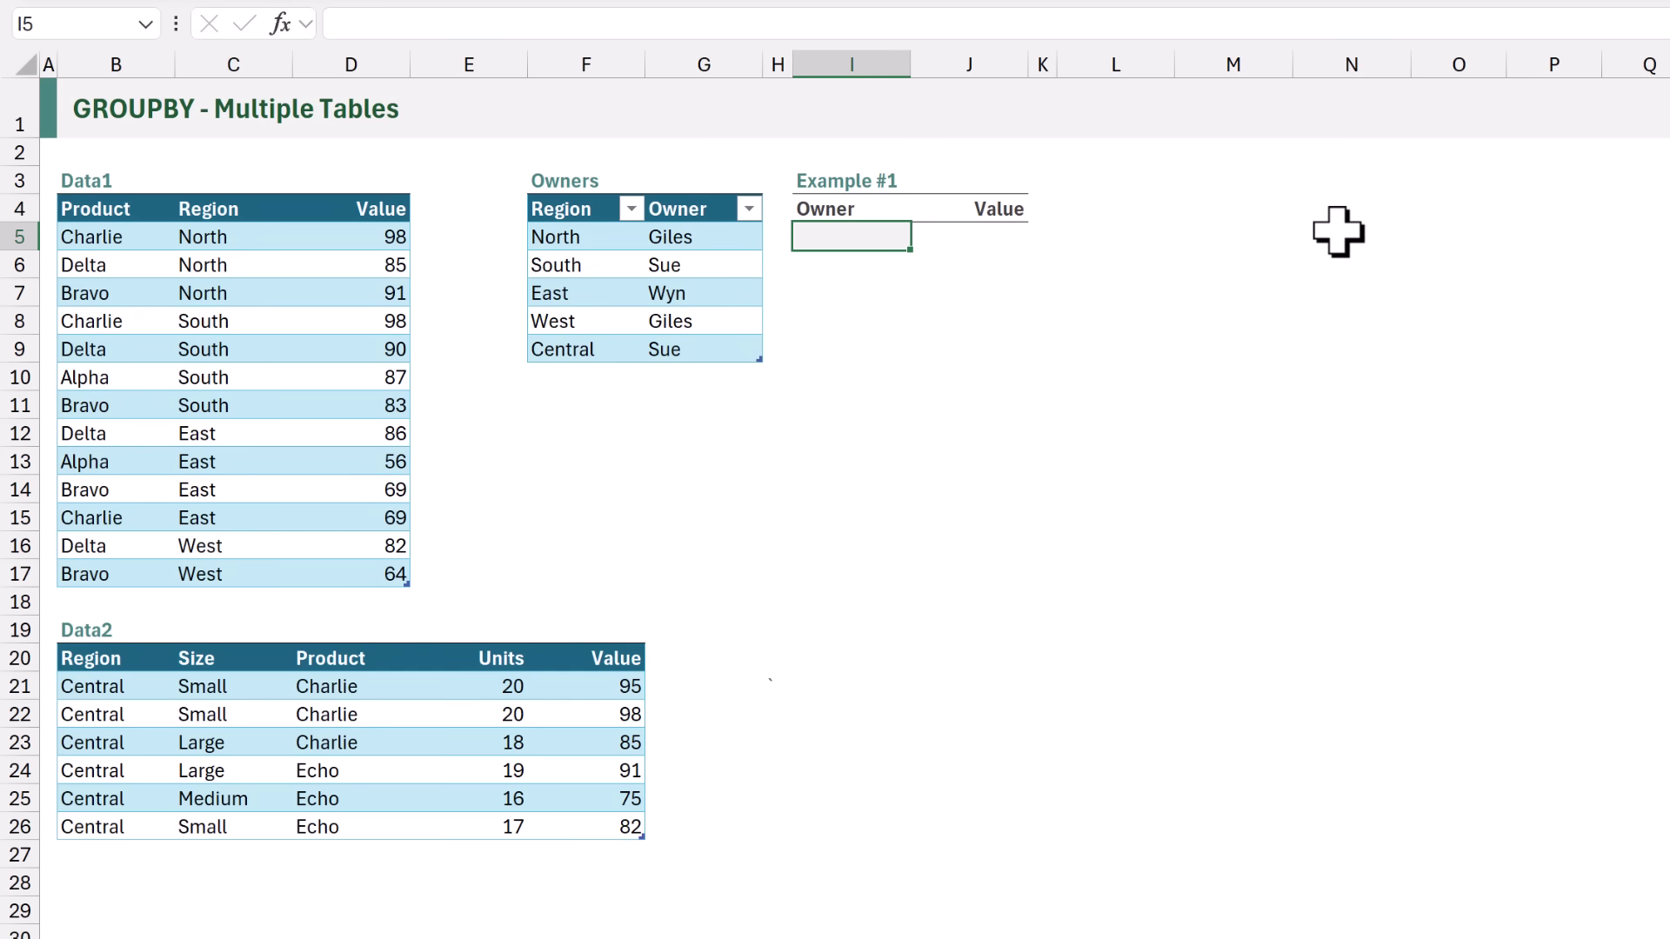
- Enter a VSTACK formula in cell I5 that stacks the Region columns of the Data1 and Data2 tables
text(=V)
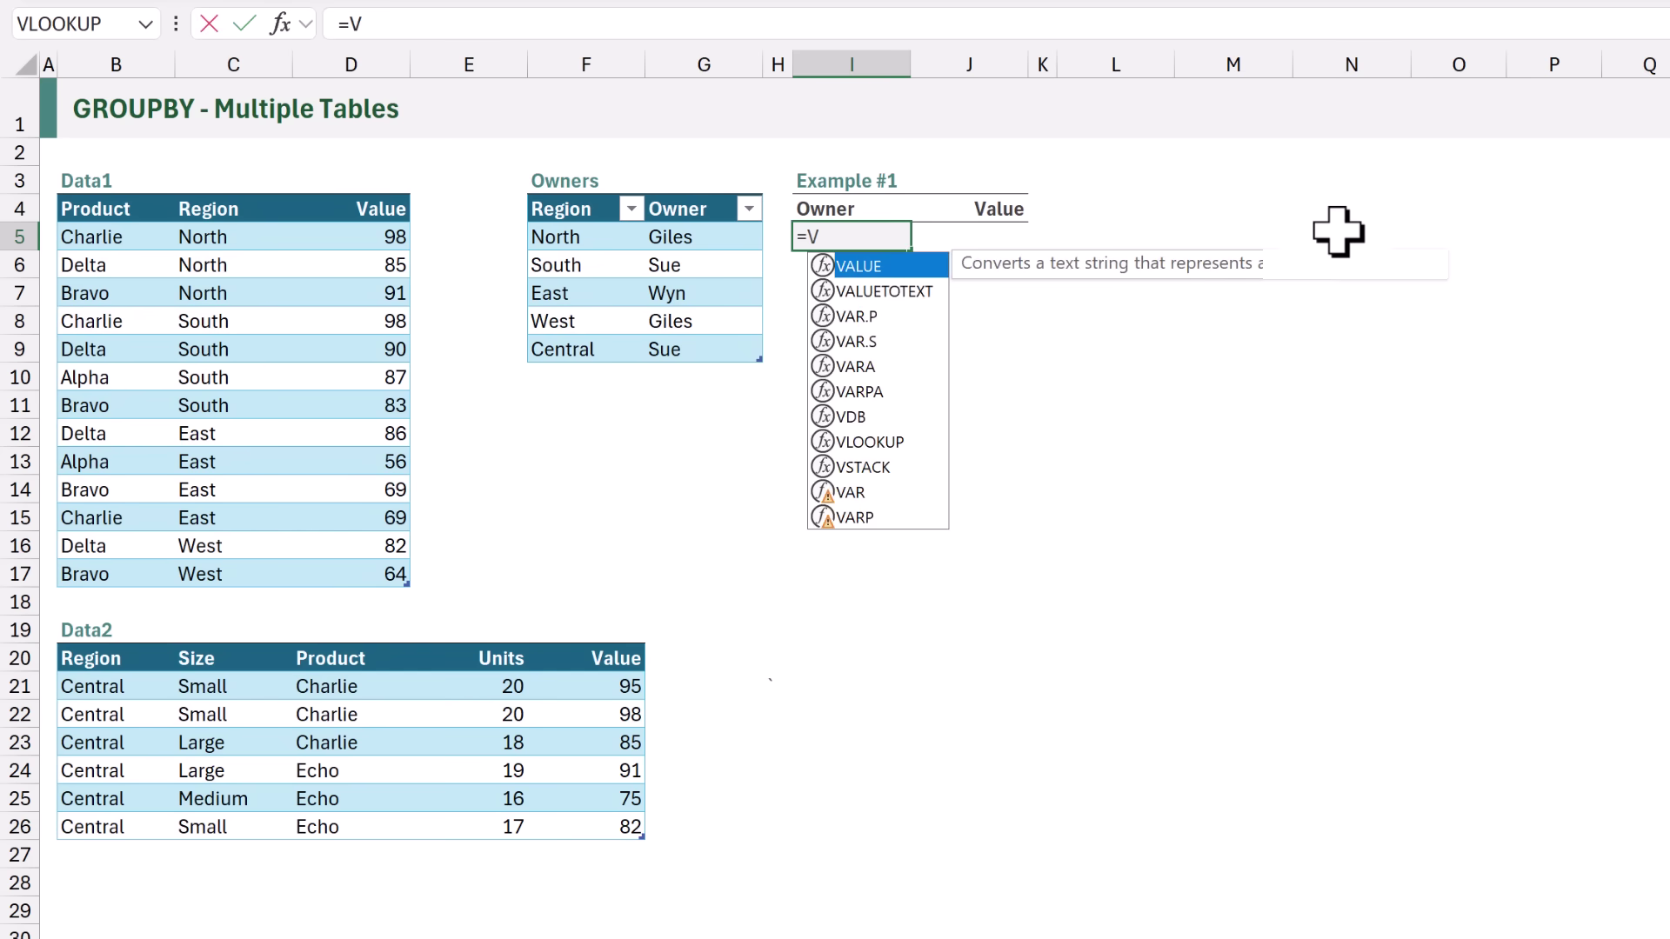
text(STACK()
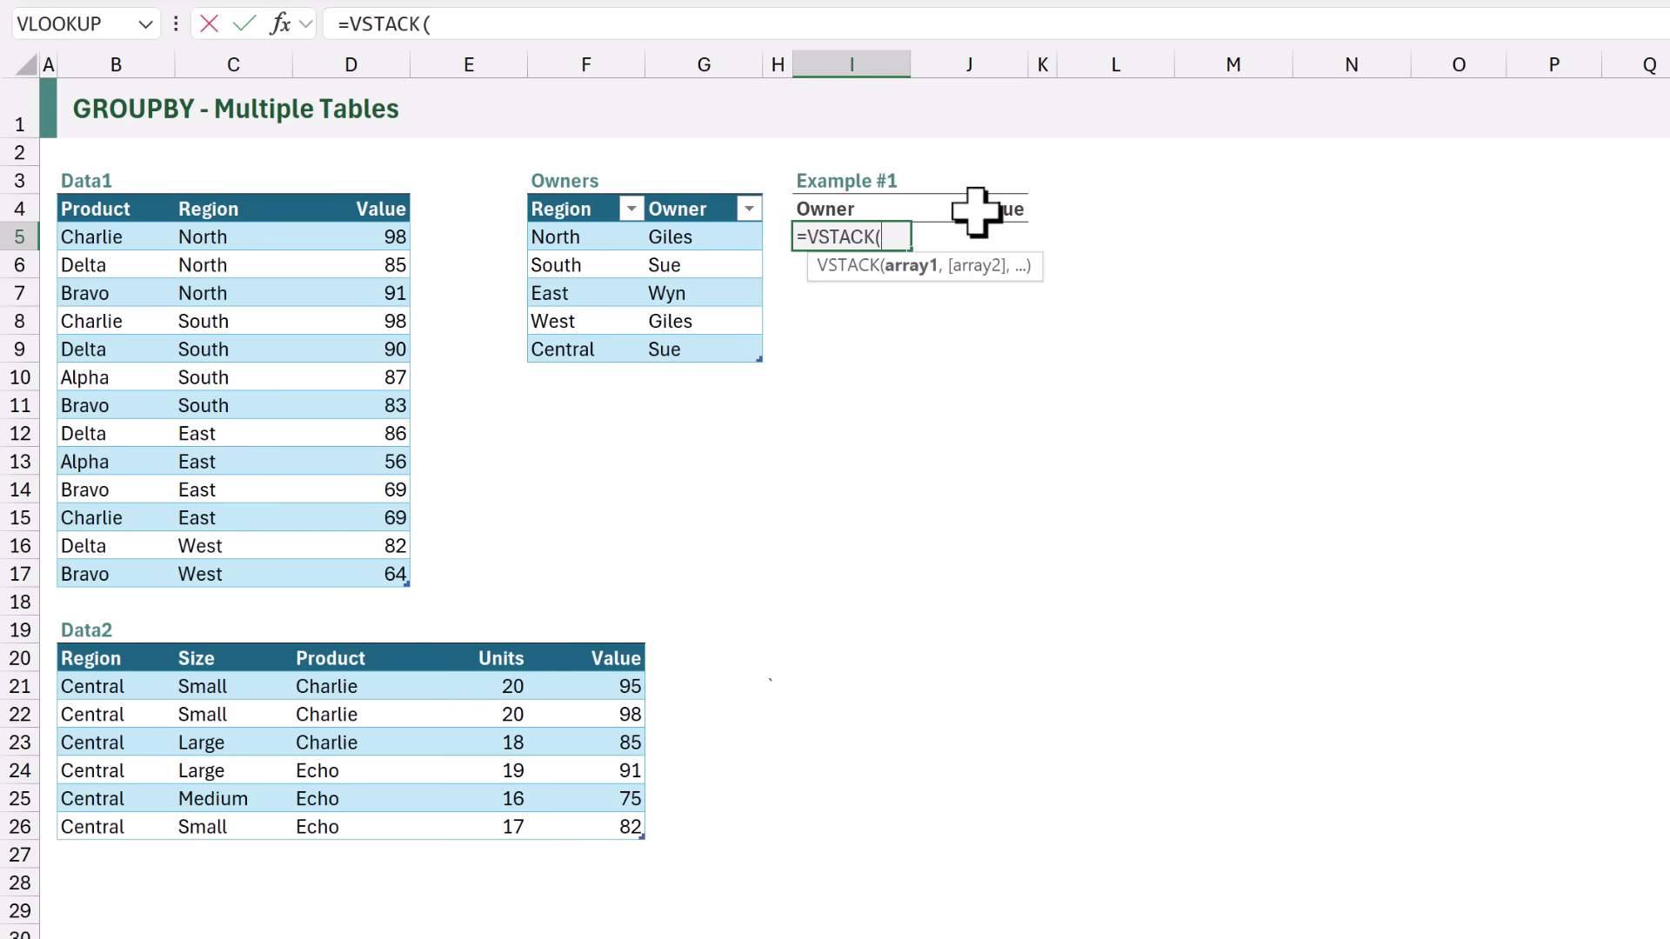
click(227, 182)
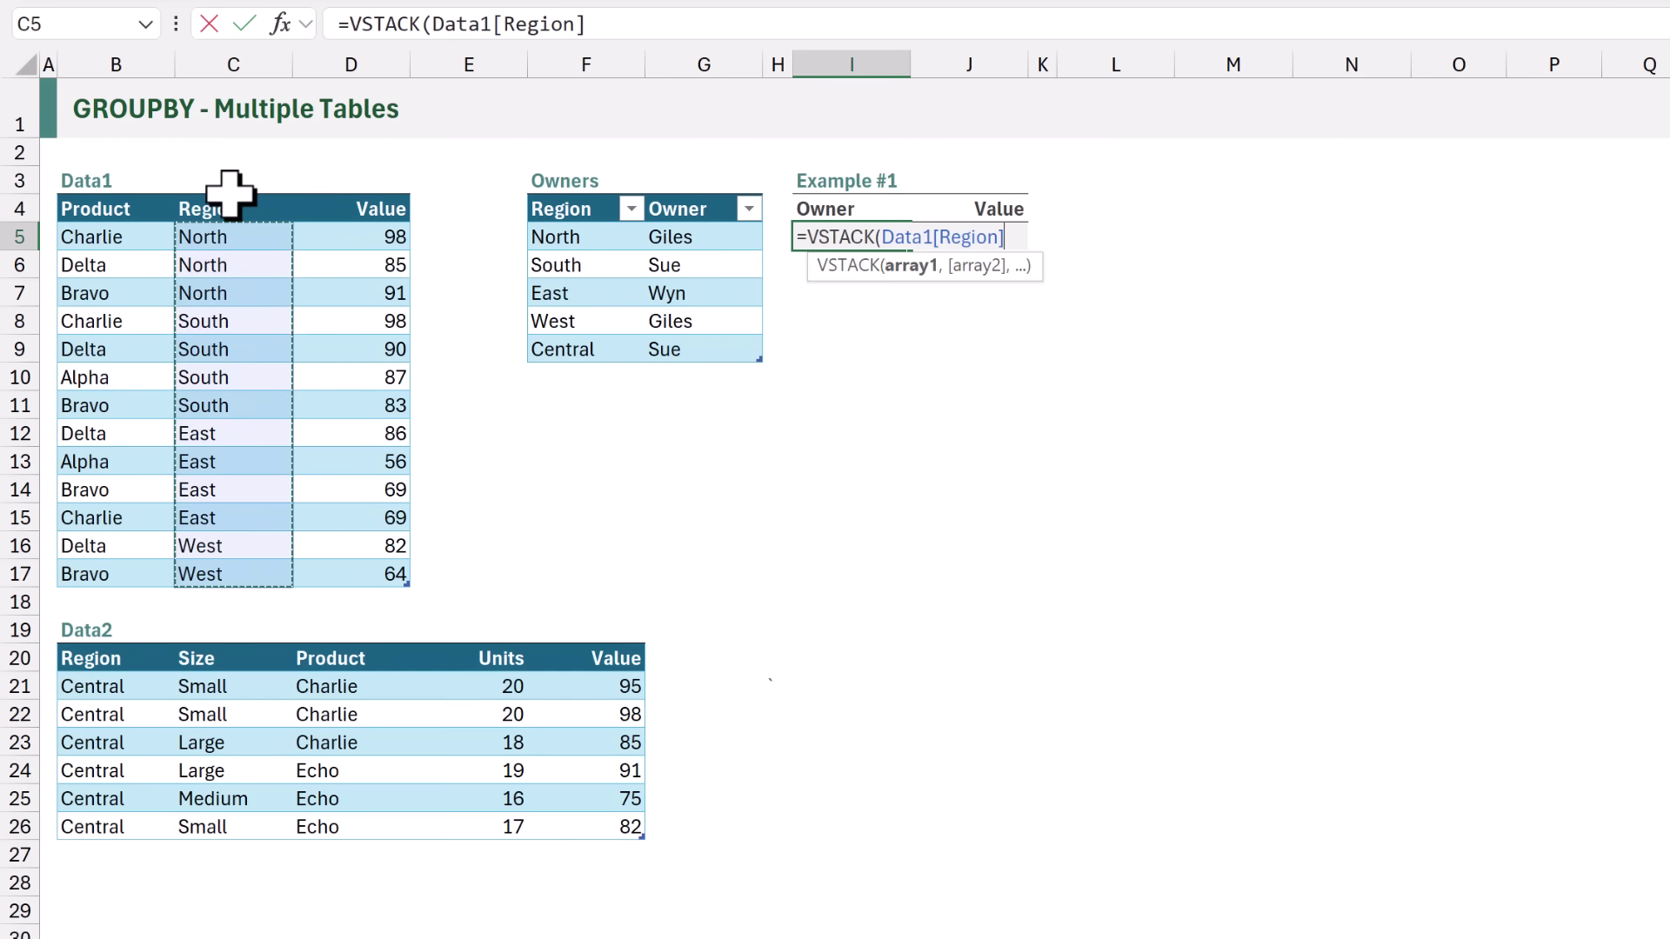
text(,)
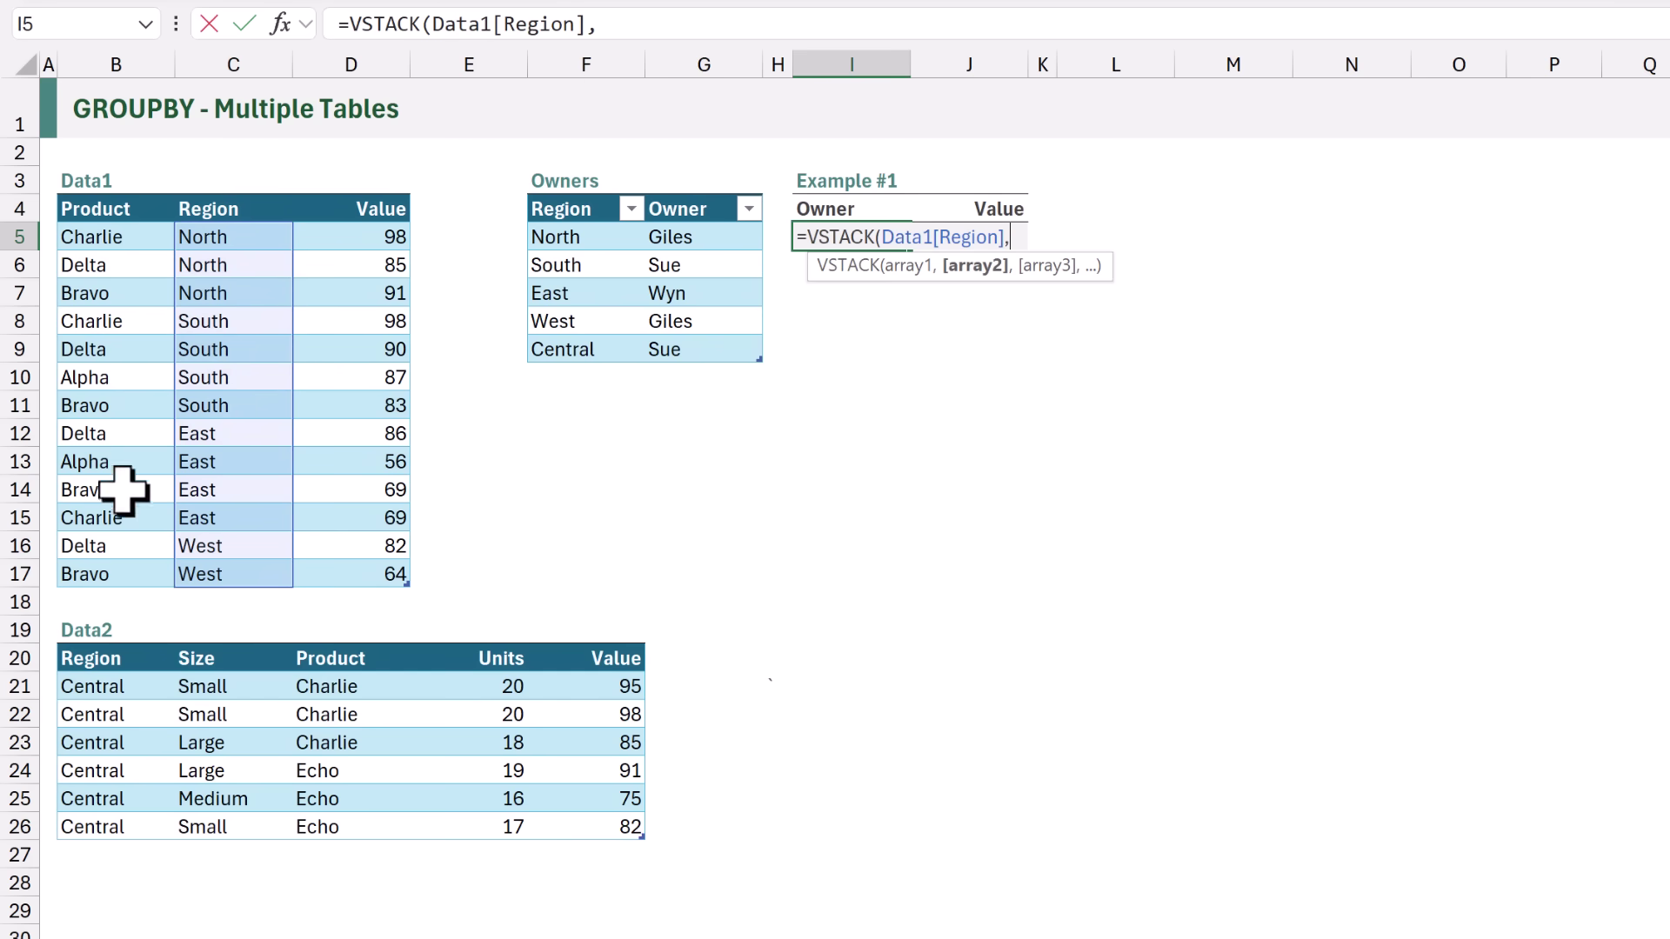
click(92, 648)
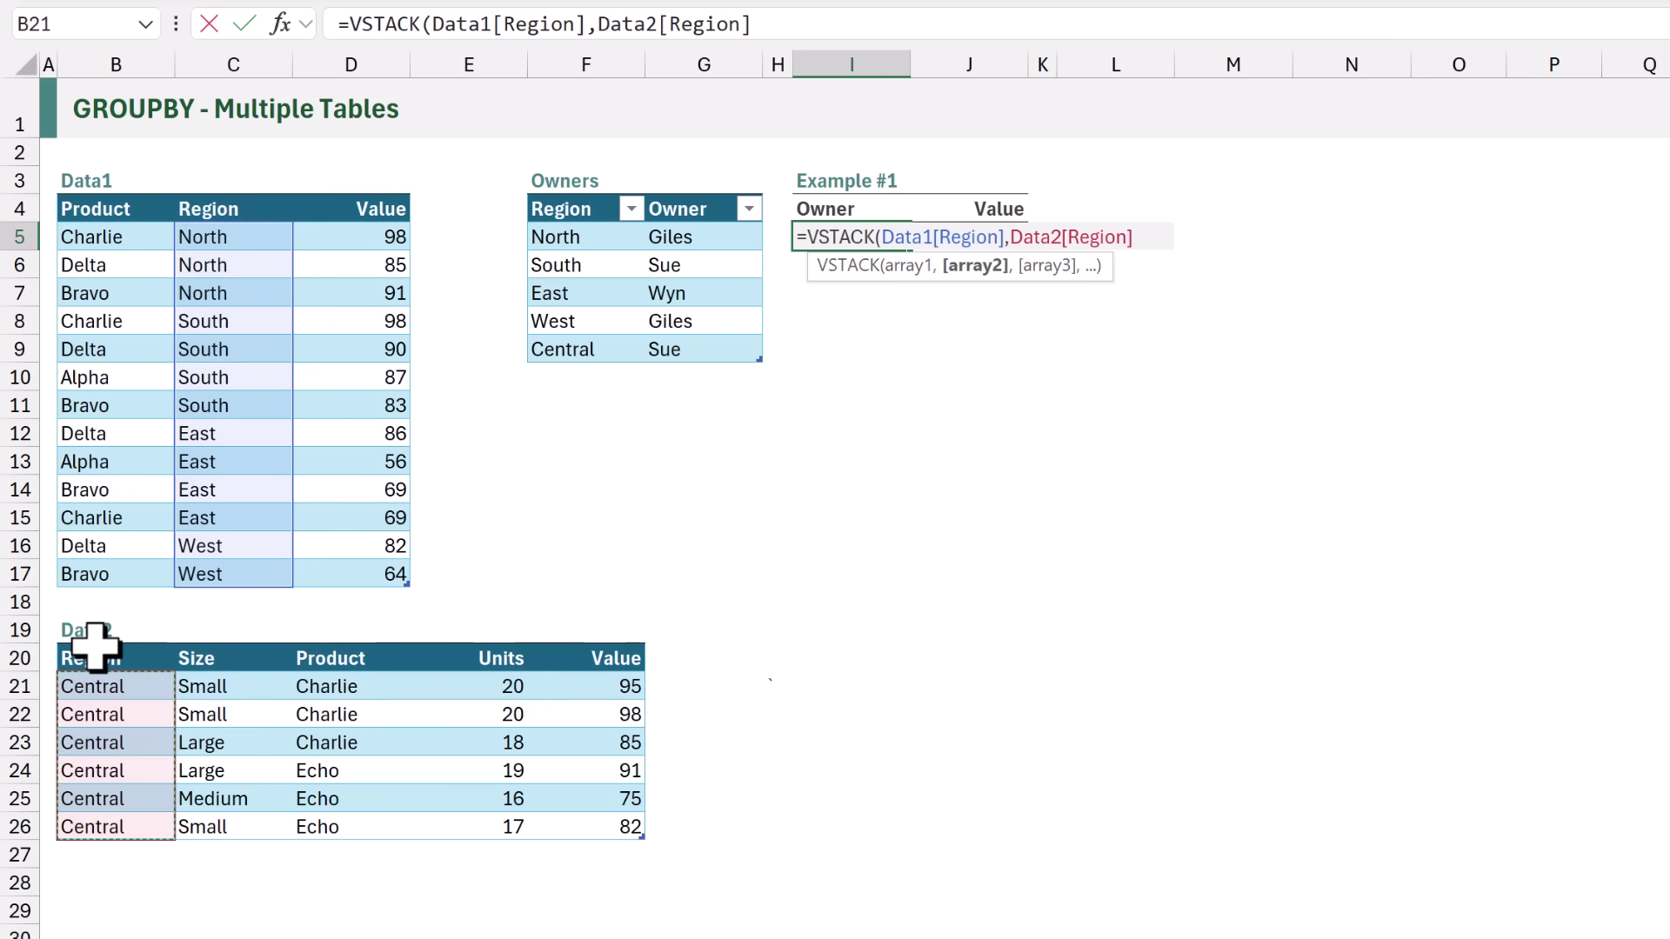
text())
key(ctrl+Return)
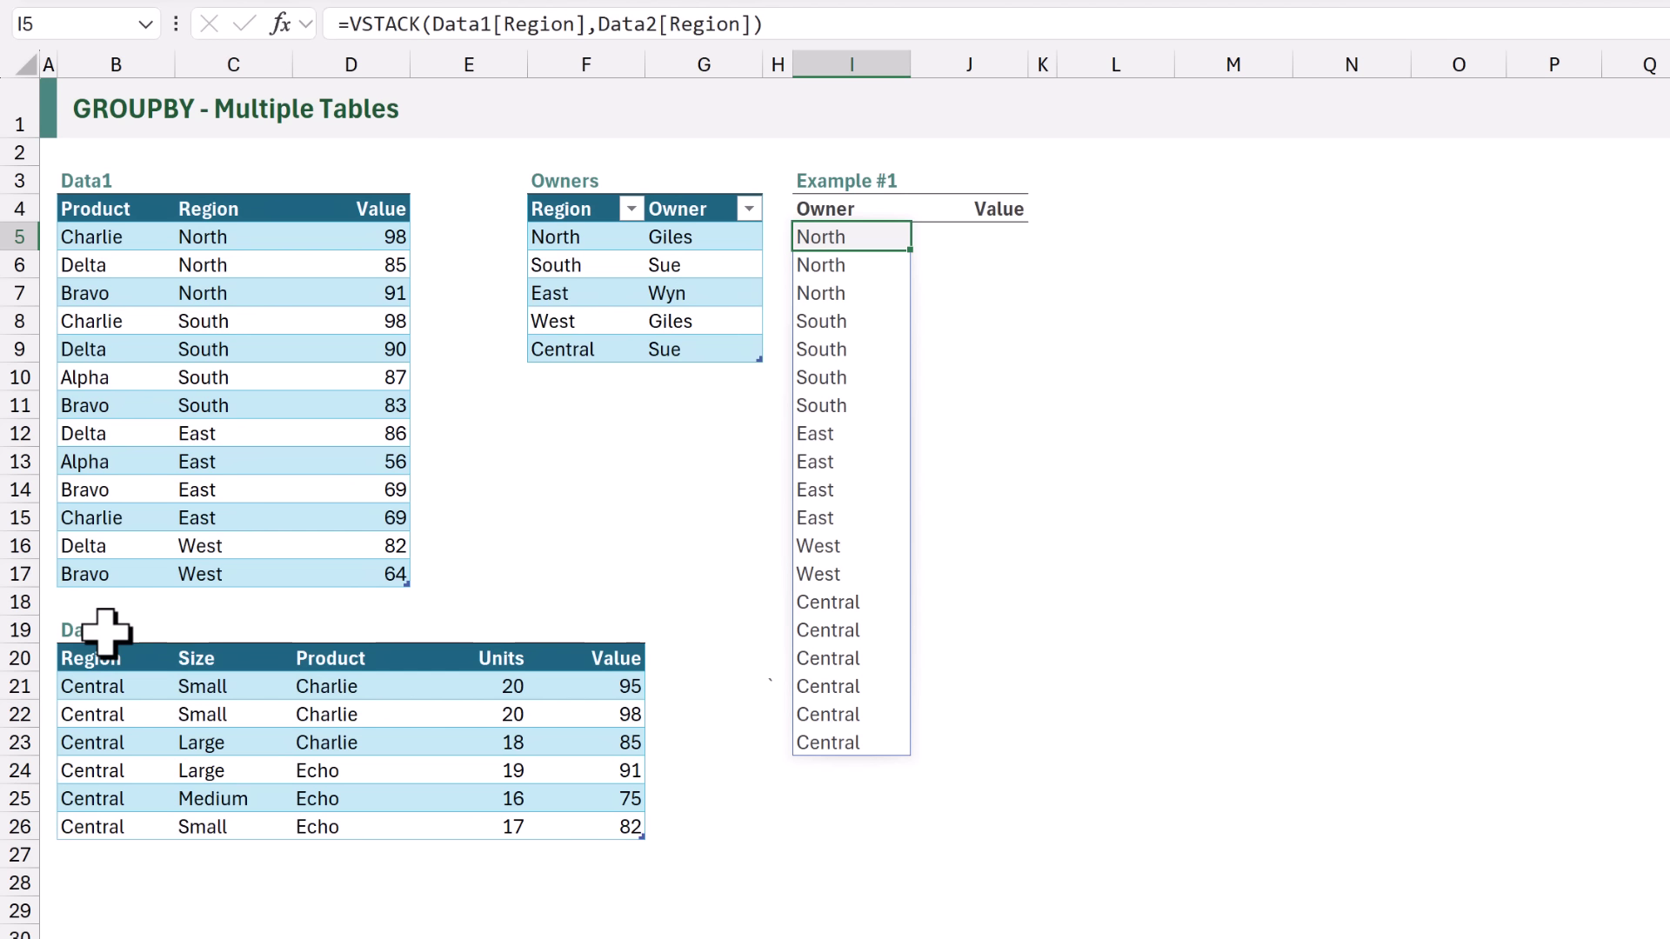
- Wrap the I5 formula in XLOOKUP, matching the stacked regions against Owners[Region] and returning Owners[Owner]
key(F2)
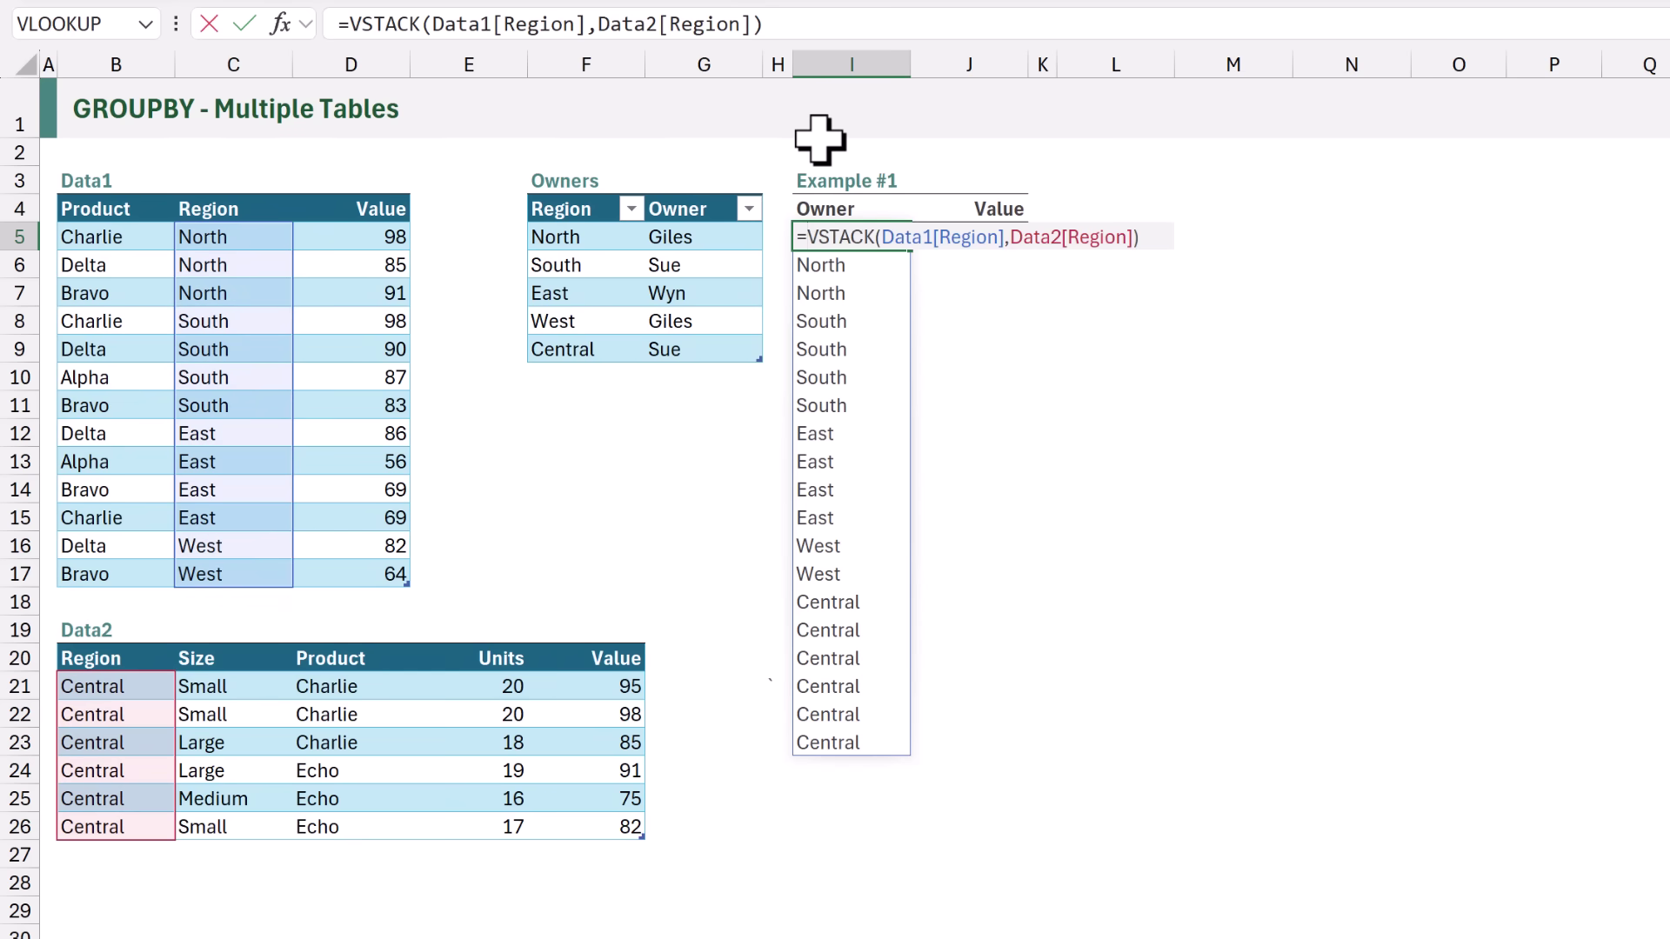
text(XLOOKUP()
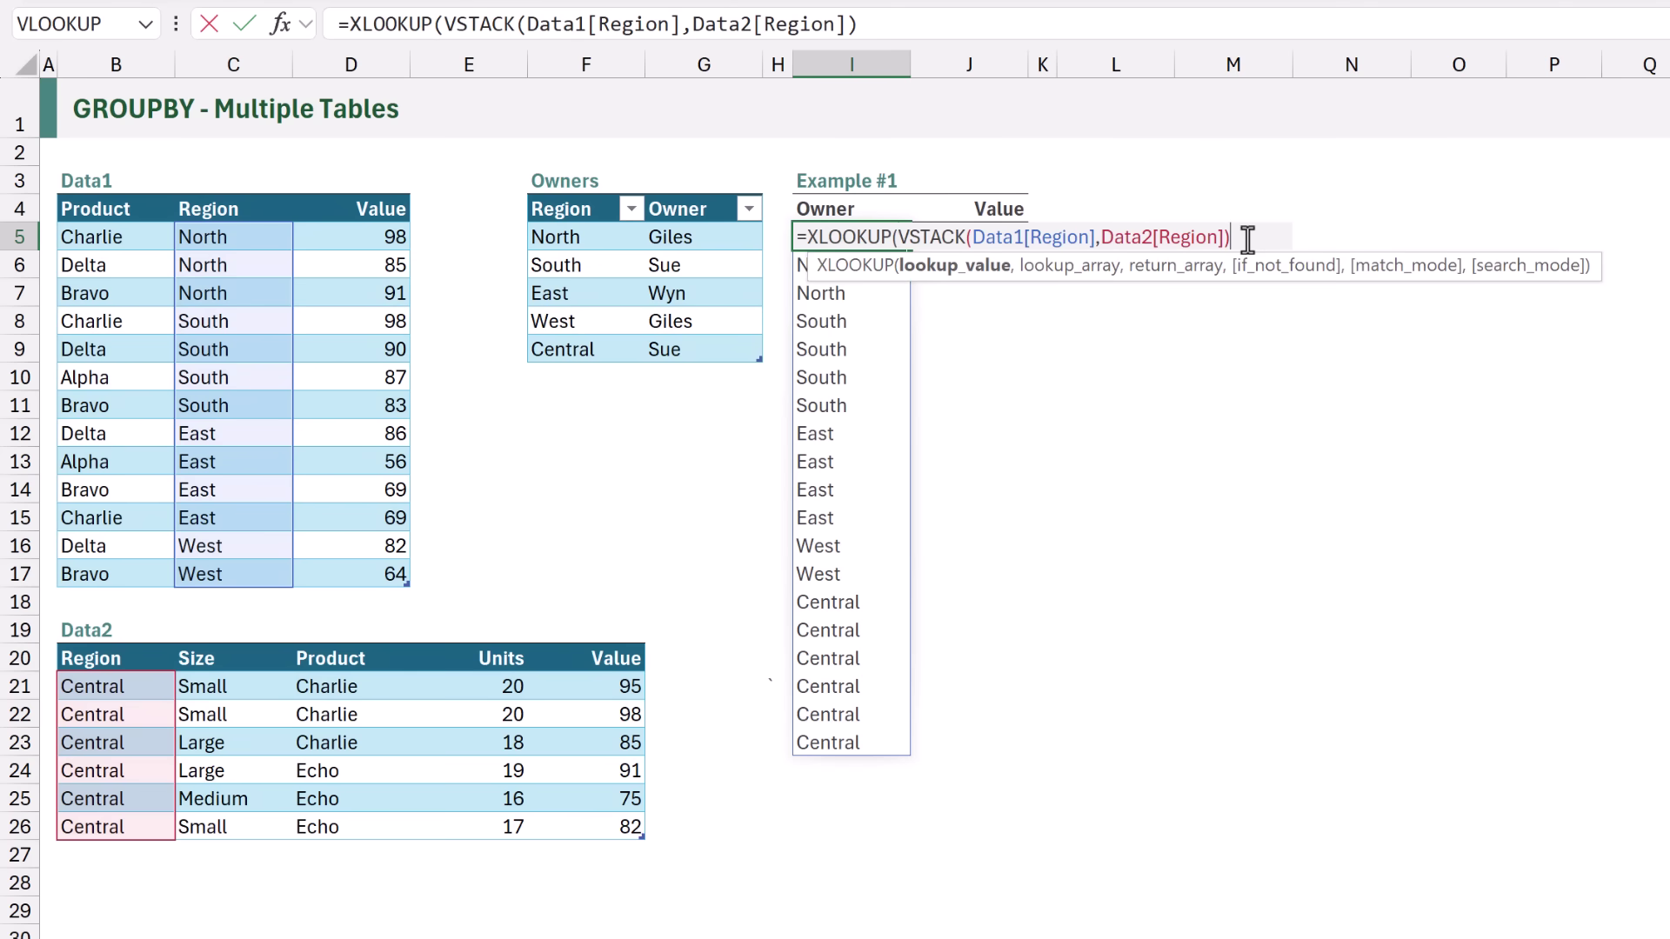
text(,)
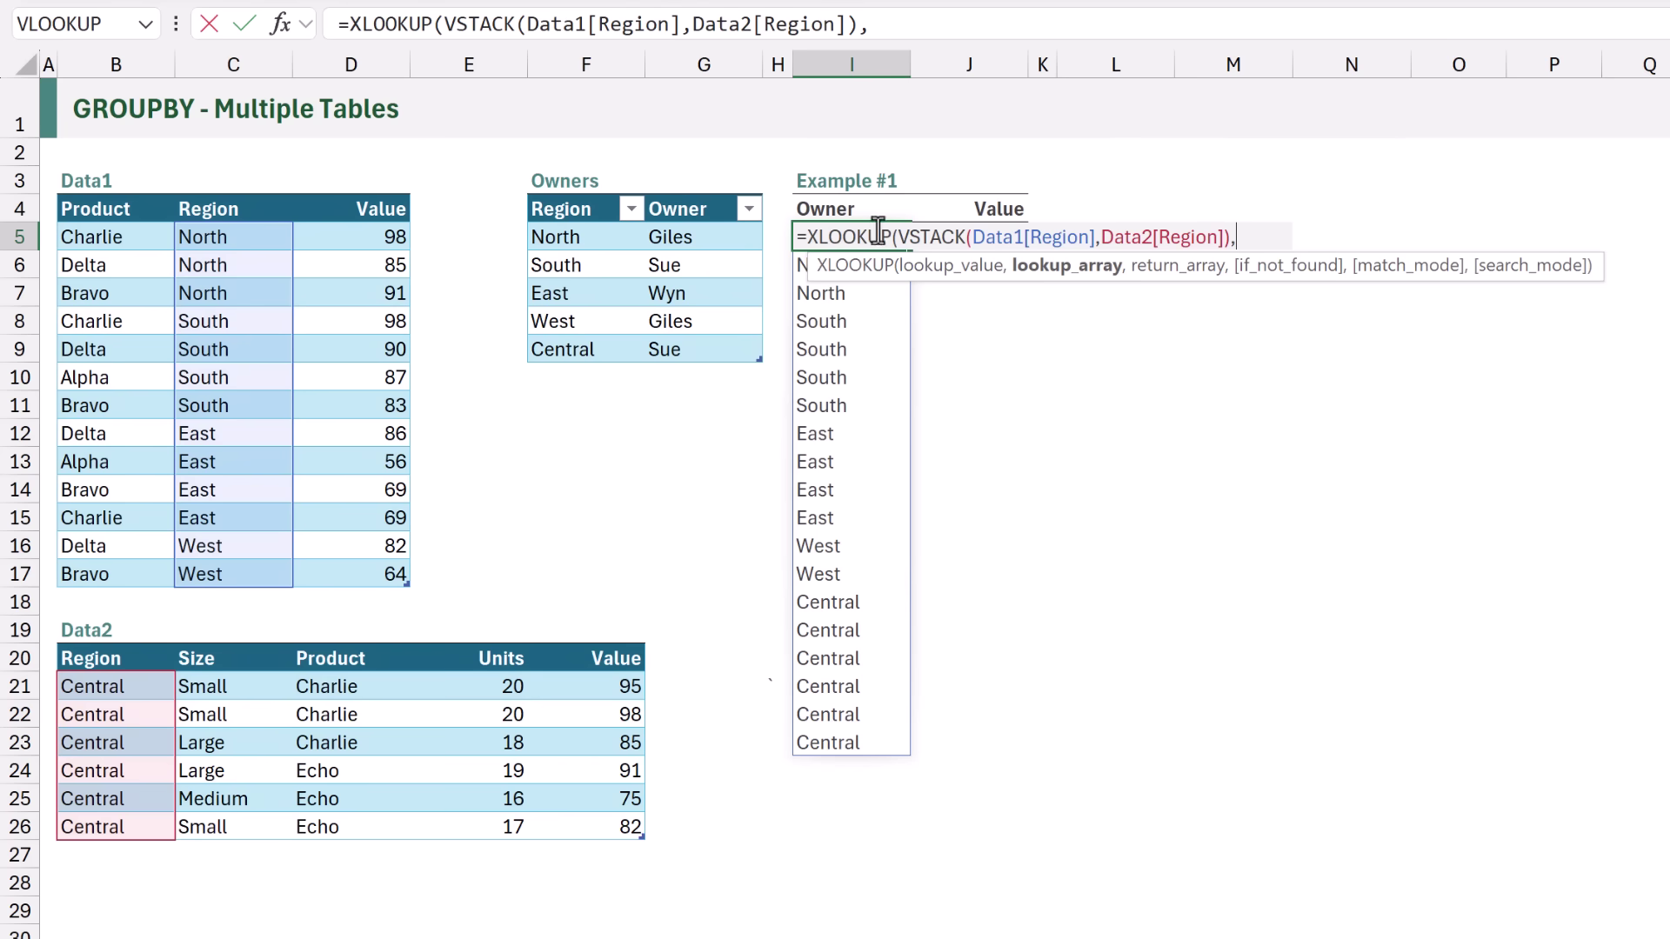
click(572, 191)
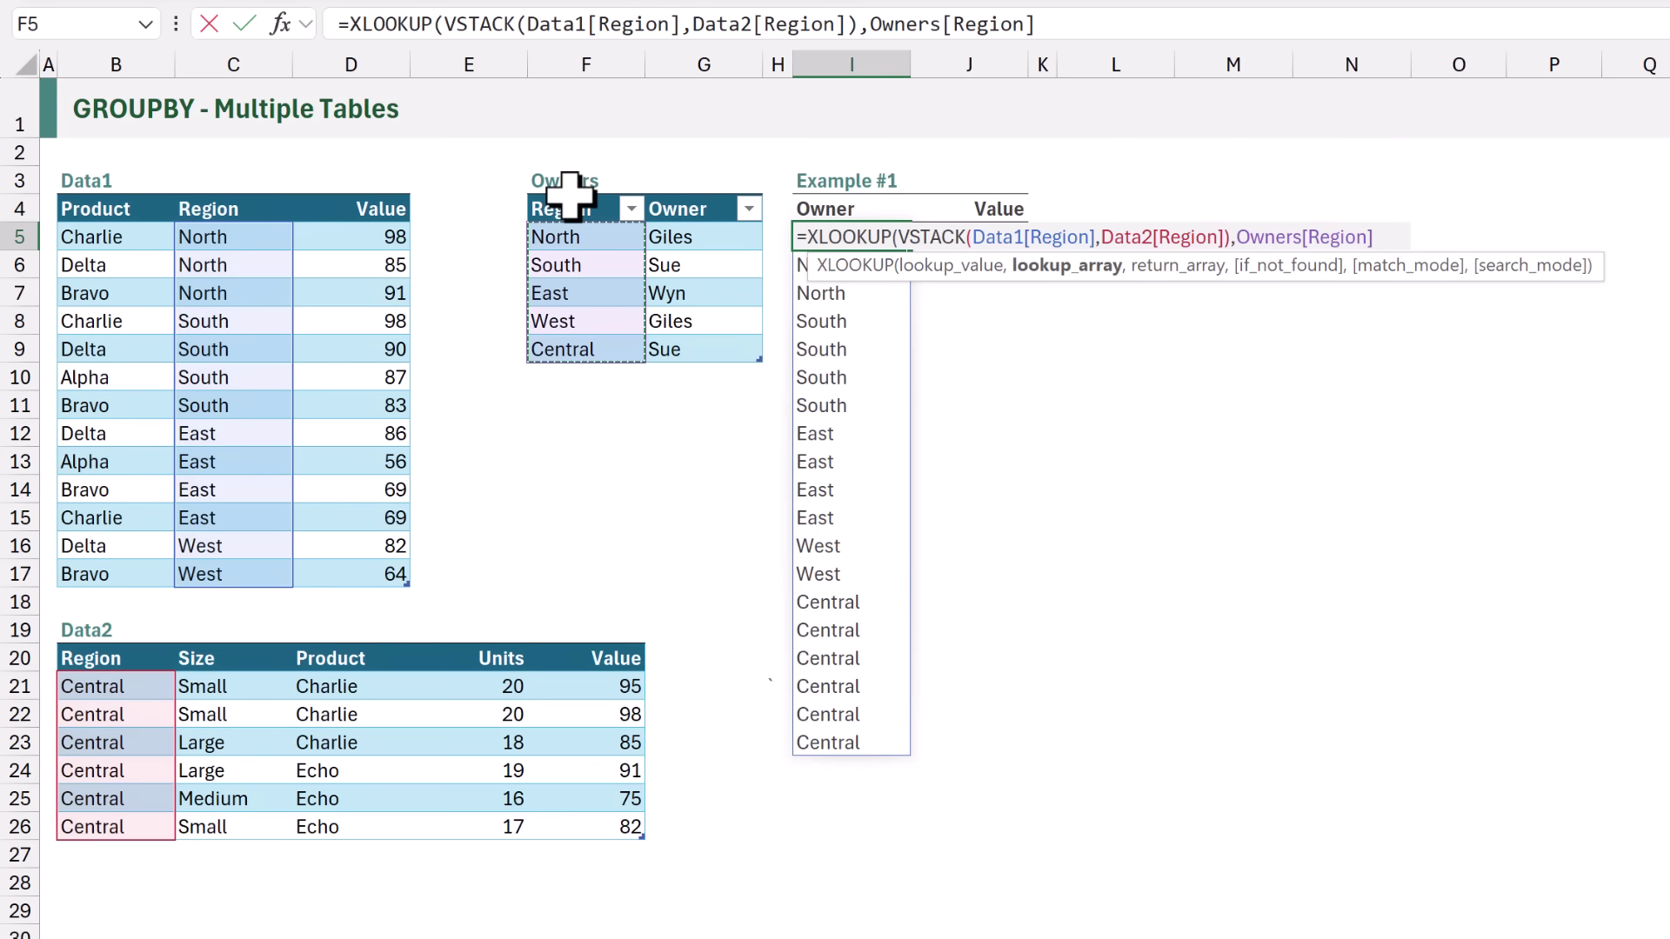
text(,)
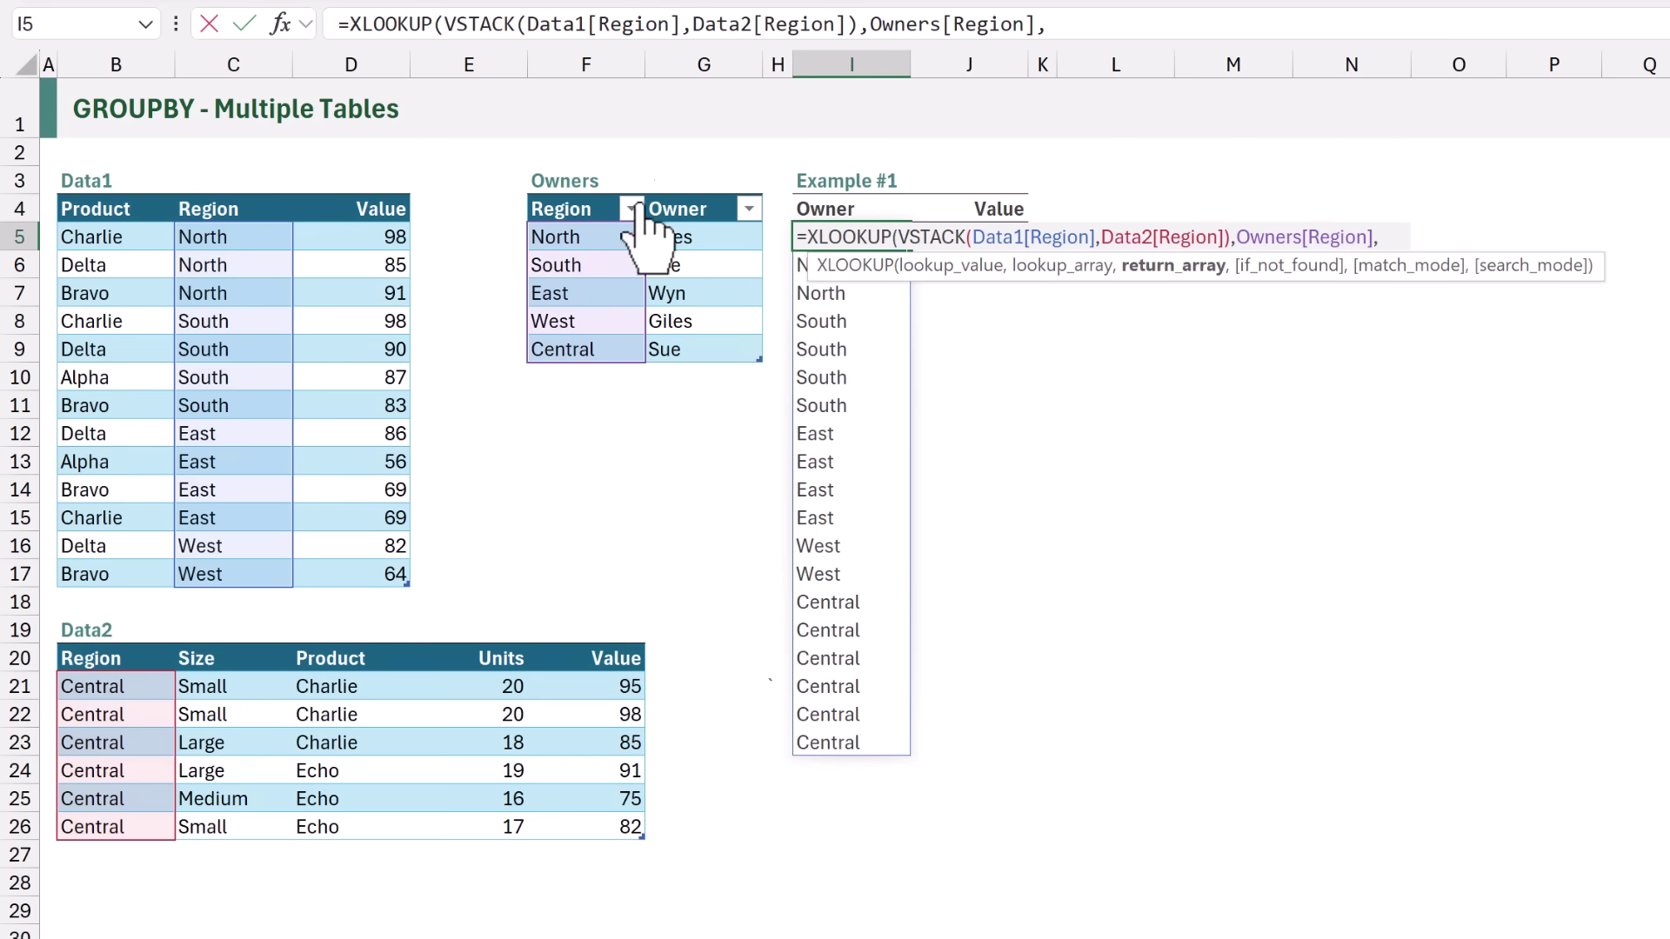
click(687, 203)
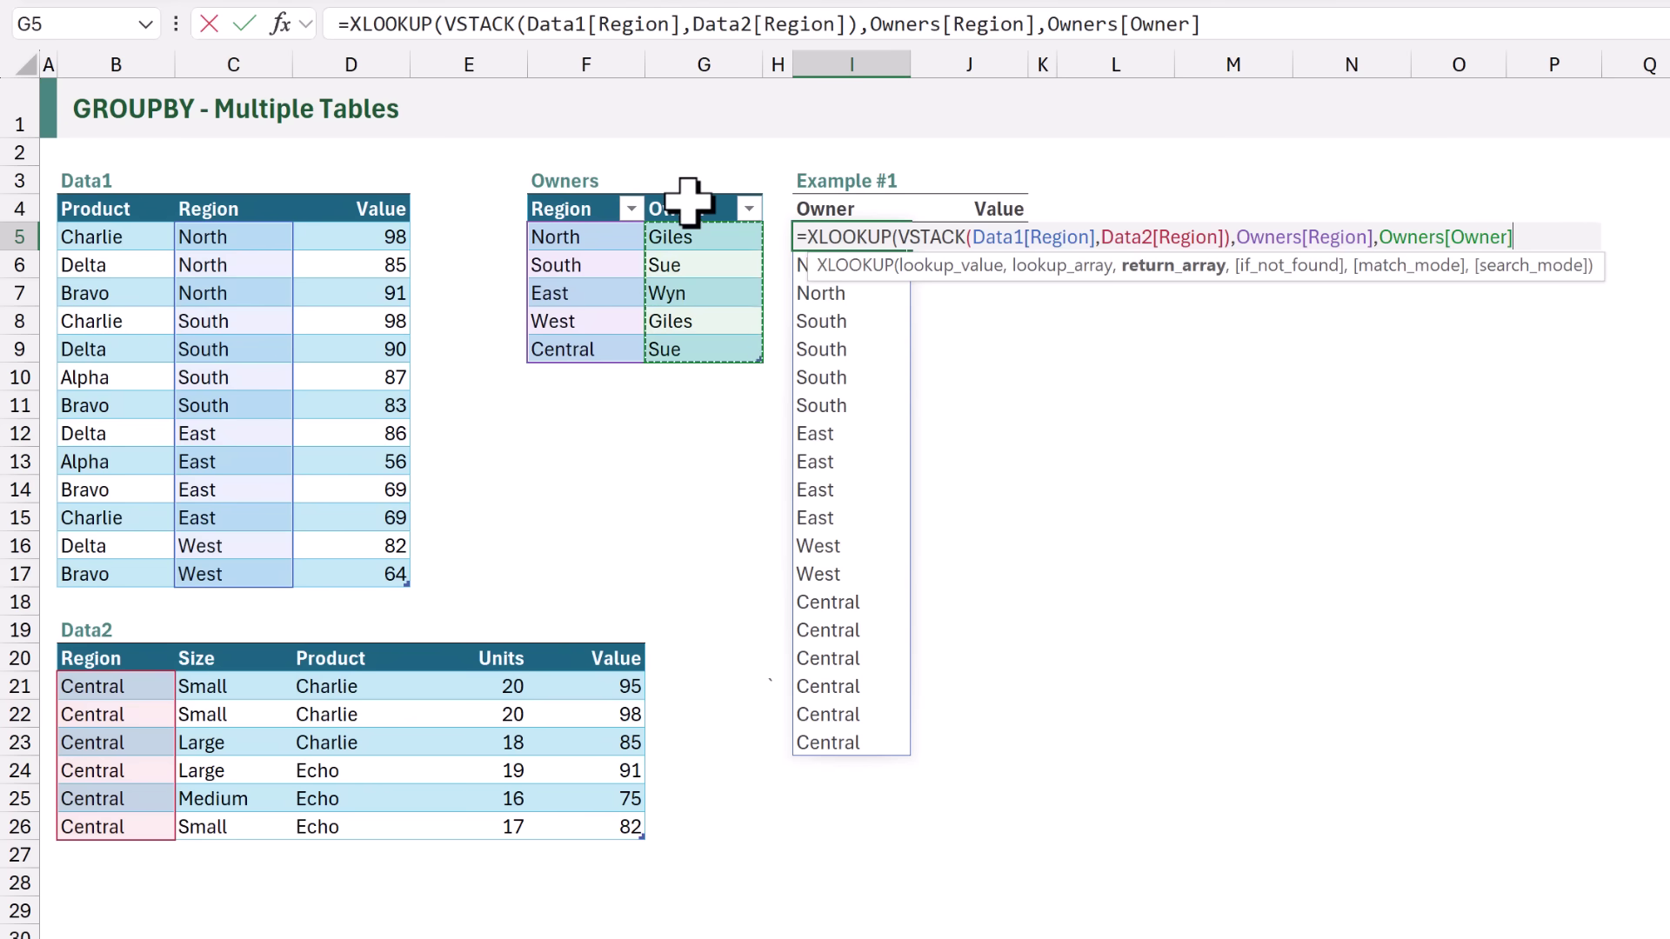
key(ctrl+Return)
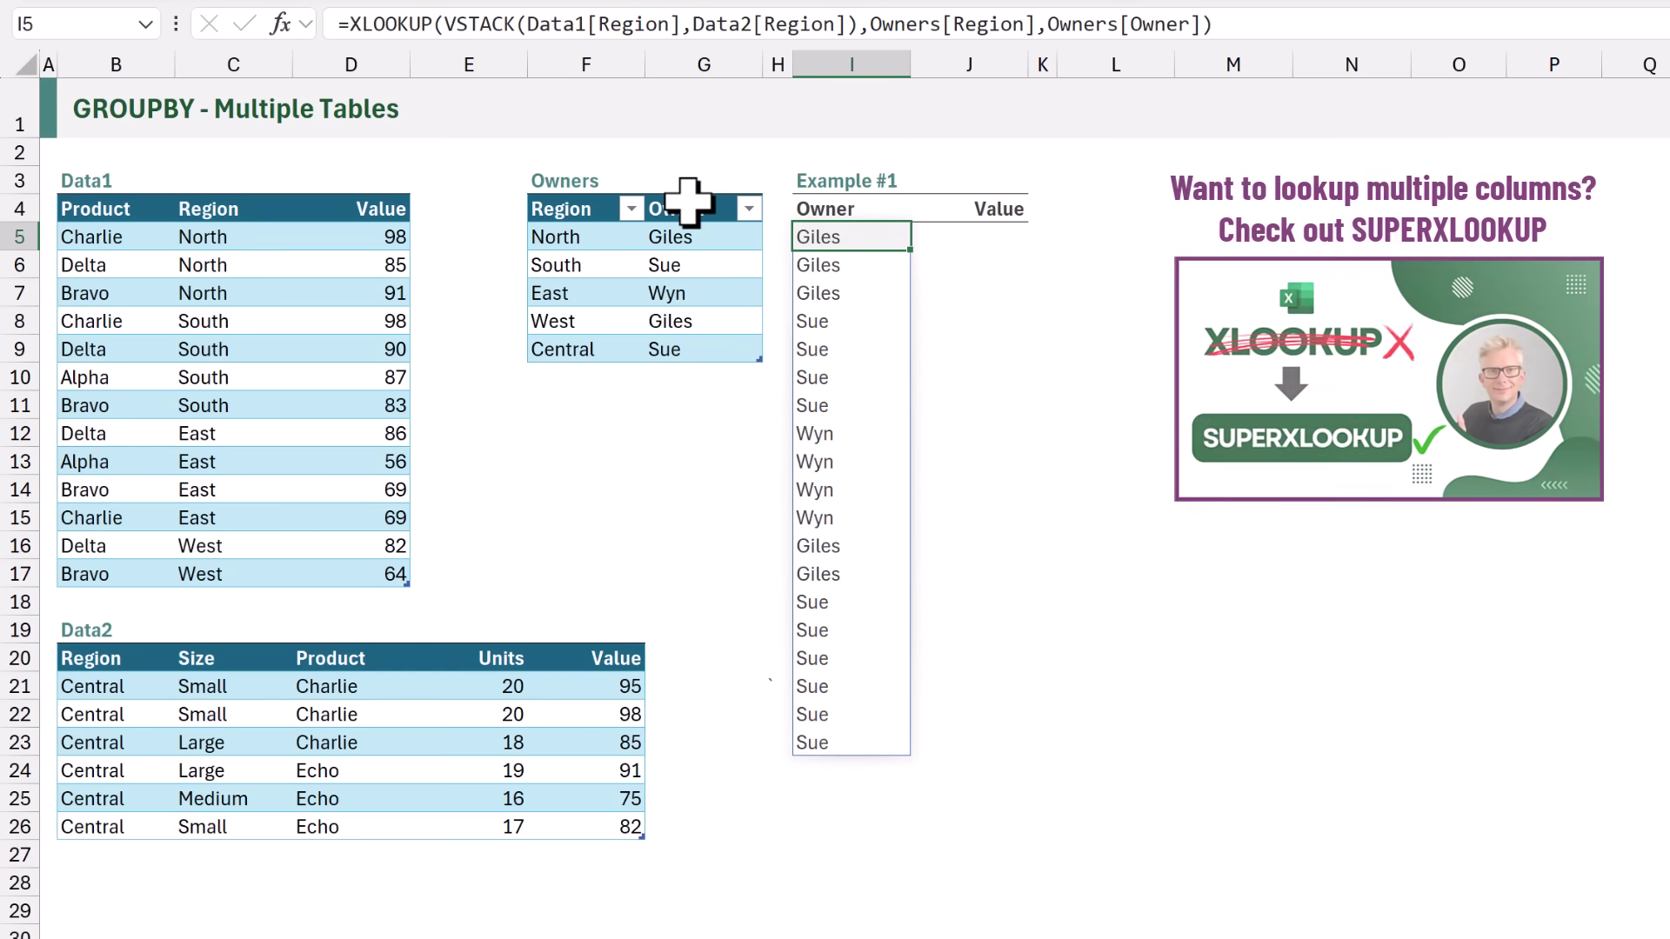
- Wrap the I5 XLOOKUP formula in GROUPBY so that the looked-up owners serve as its row fields
key(F2)
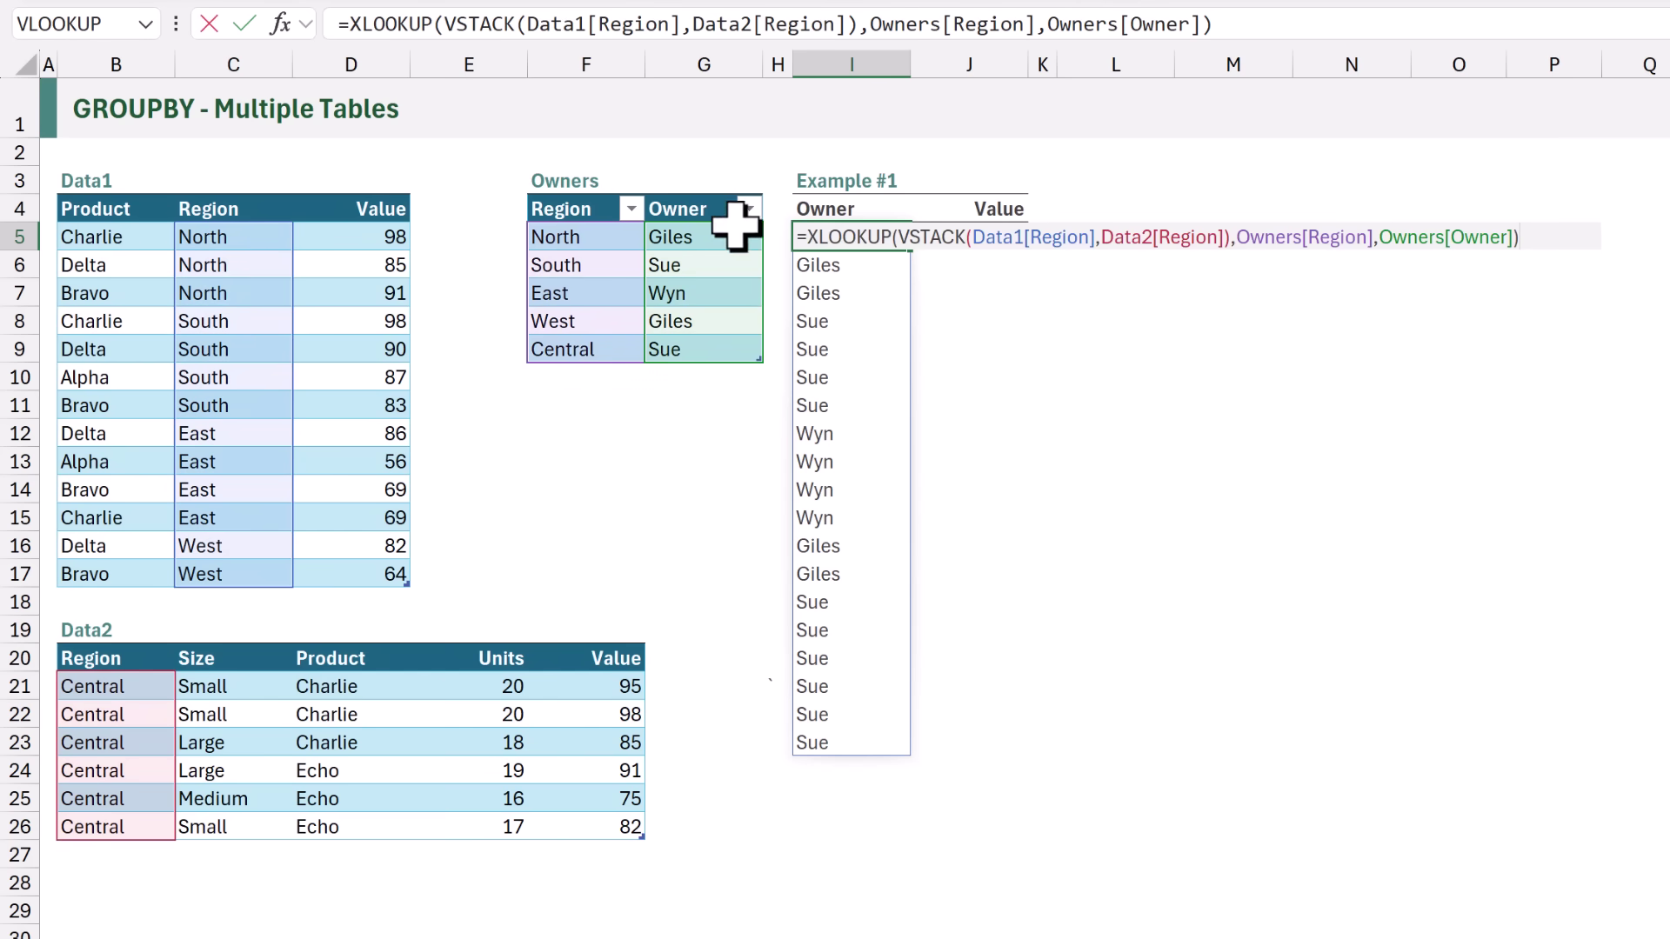
click(807, 236)
text(GROUPBY)
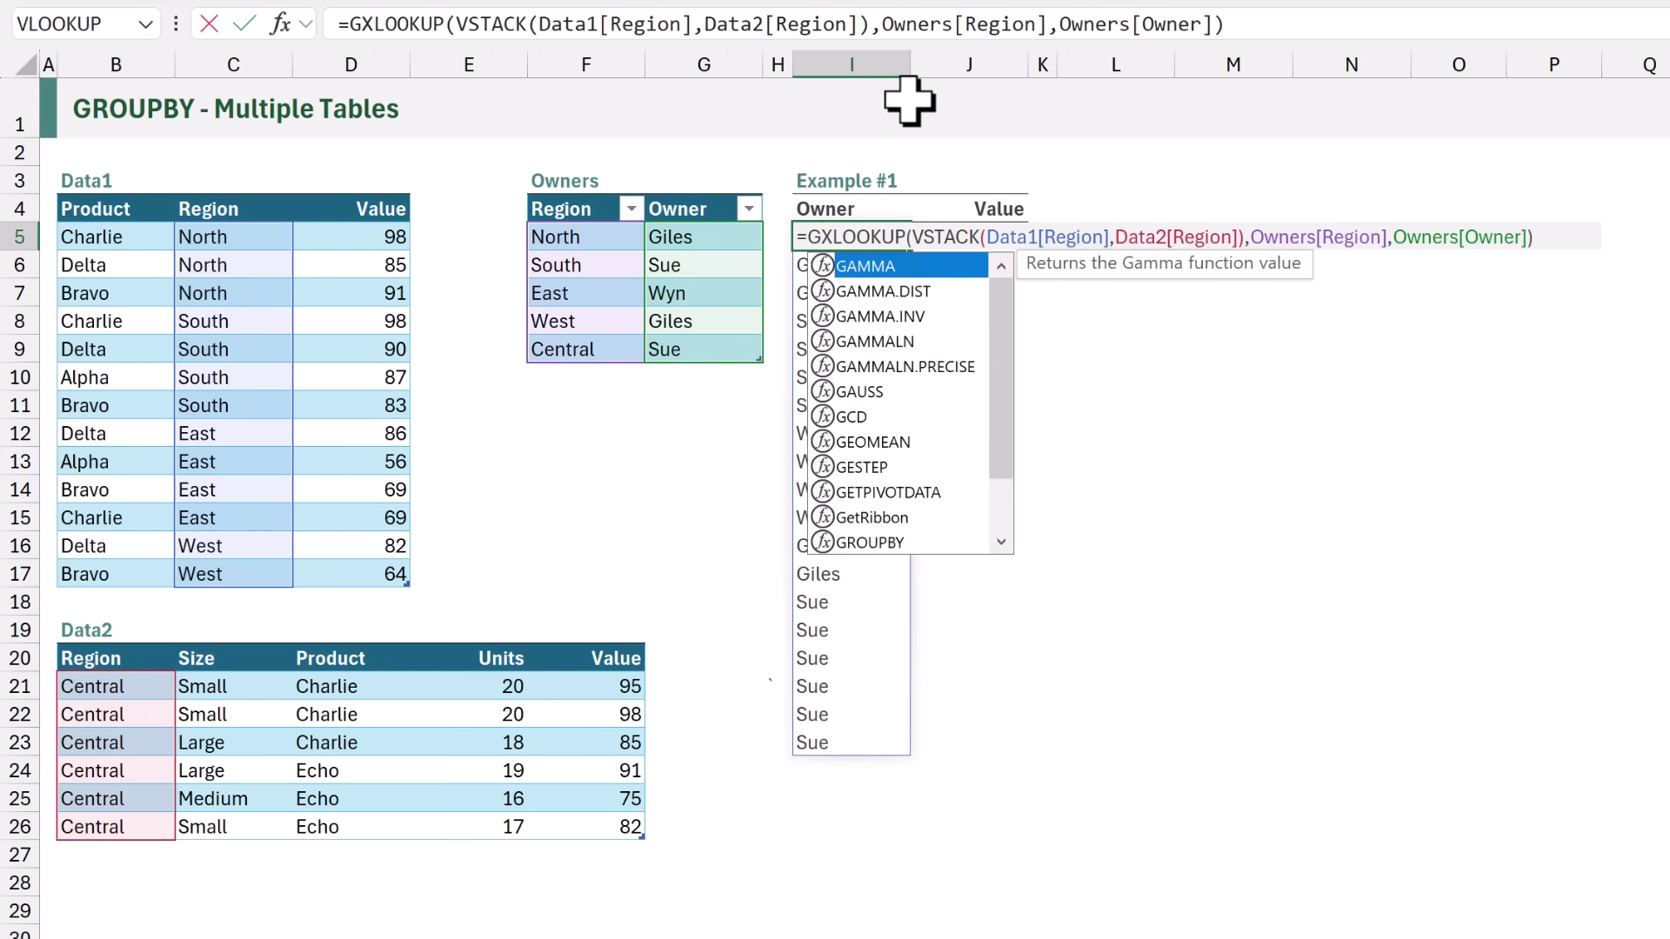
text(()
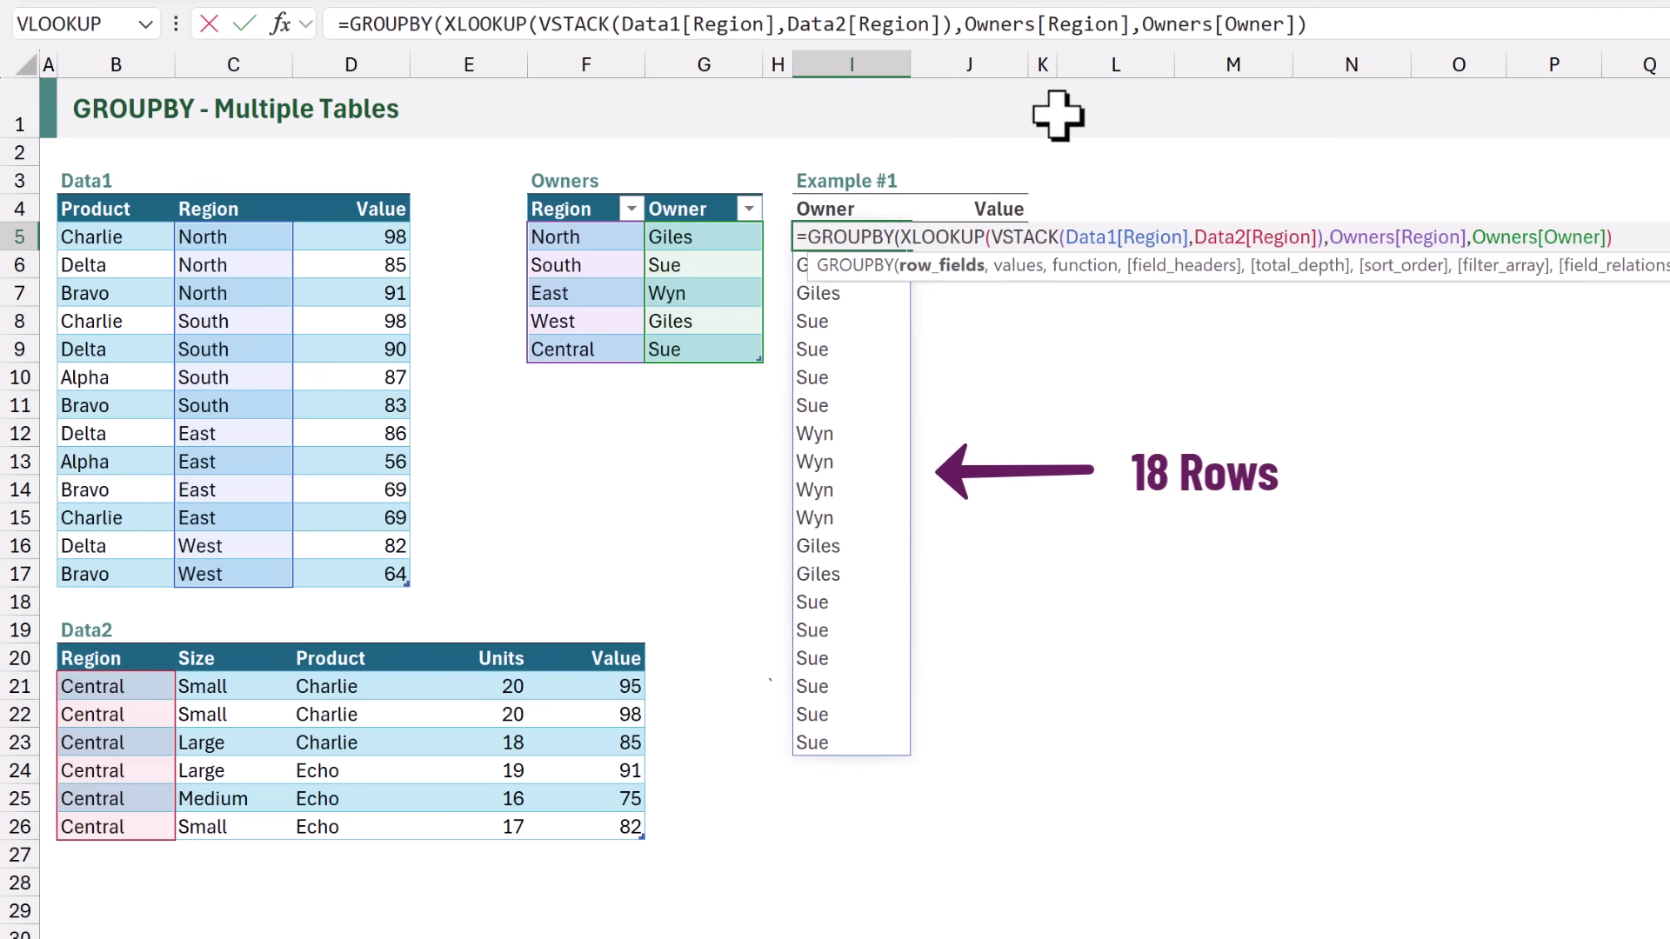
key(End)
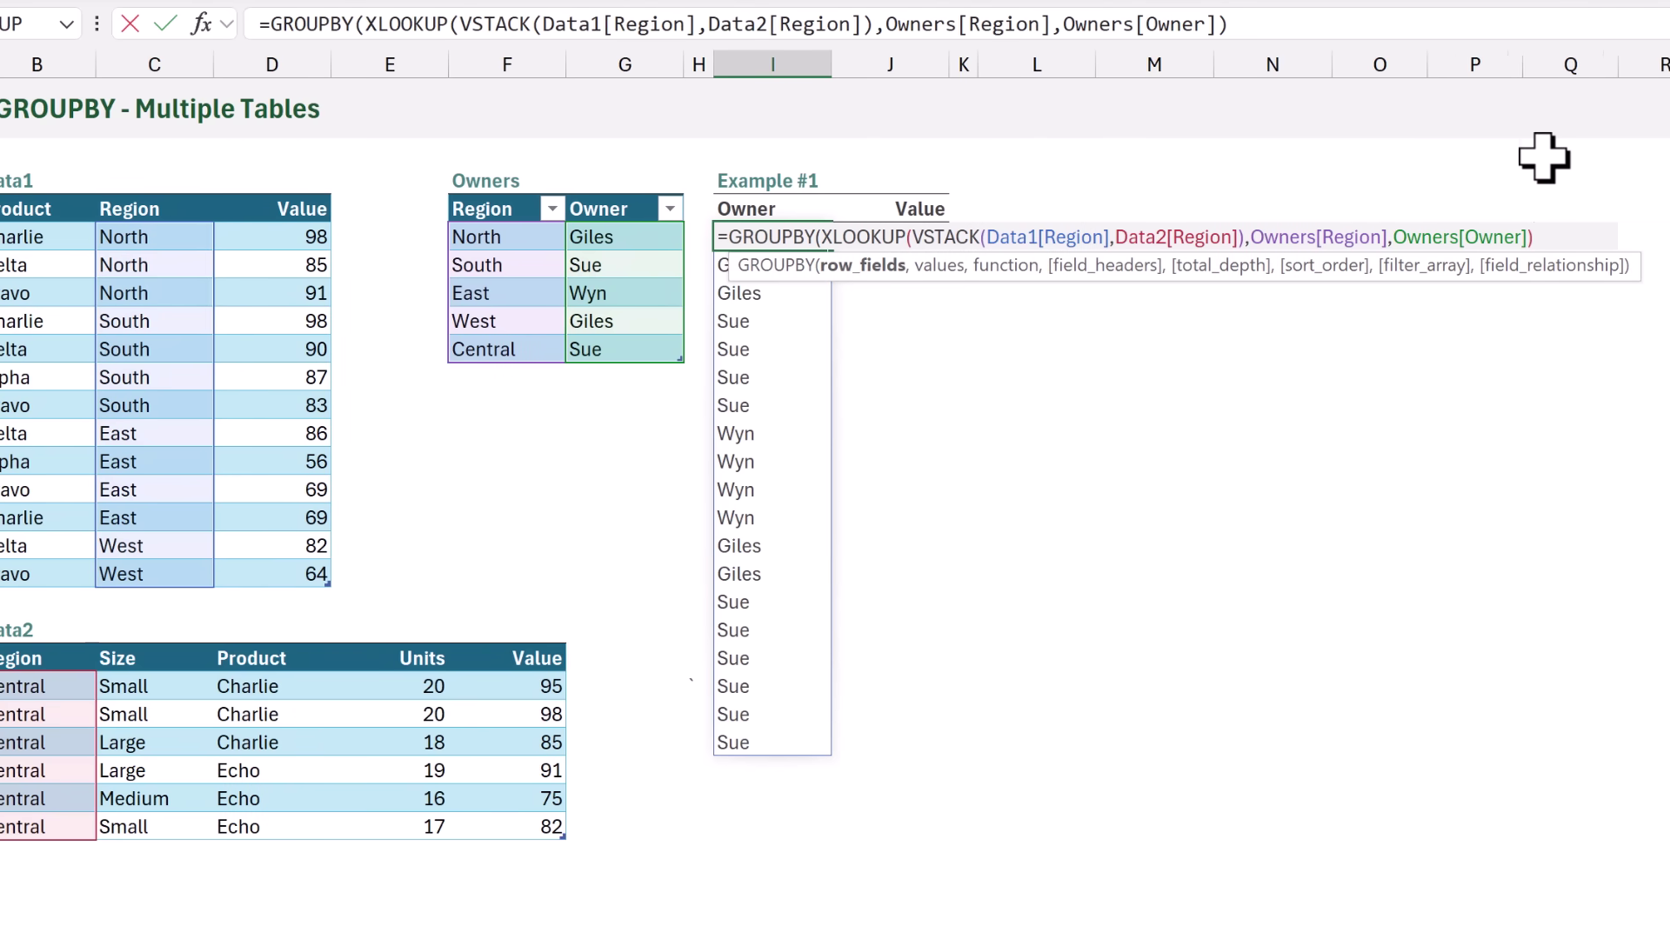
text(,)
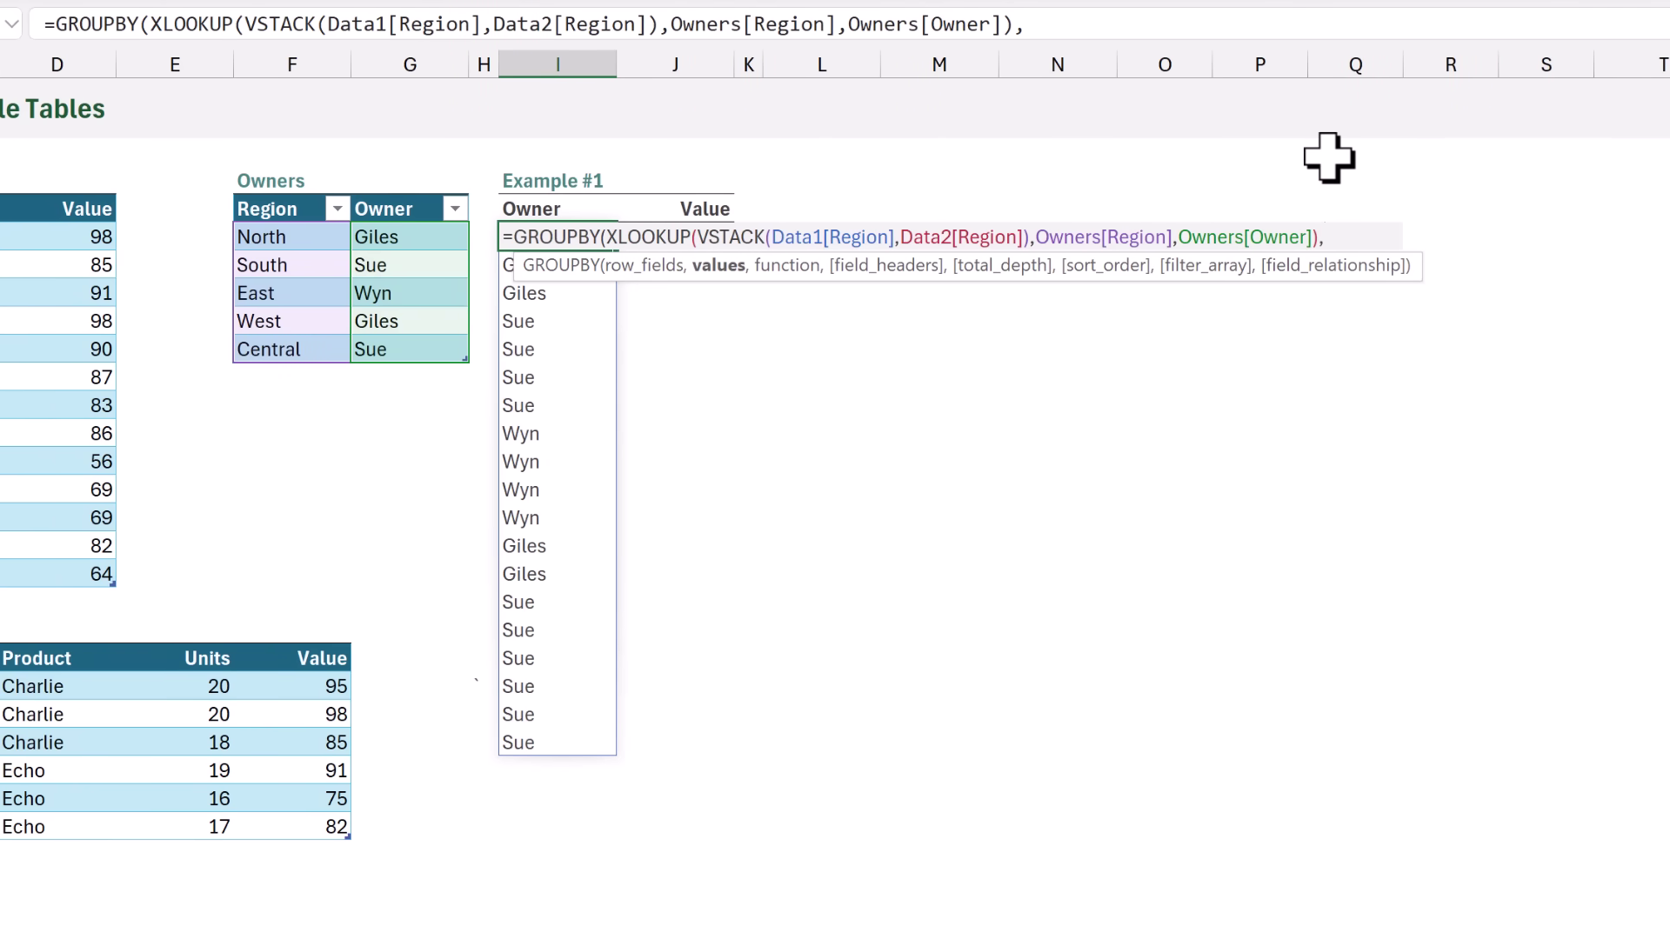
- Complete the I5 GROUPBY formula with VSTACK(Data1[Value],Data2[Value]) as its values and SUM as its function
text(VSTACK()
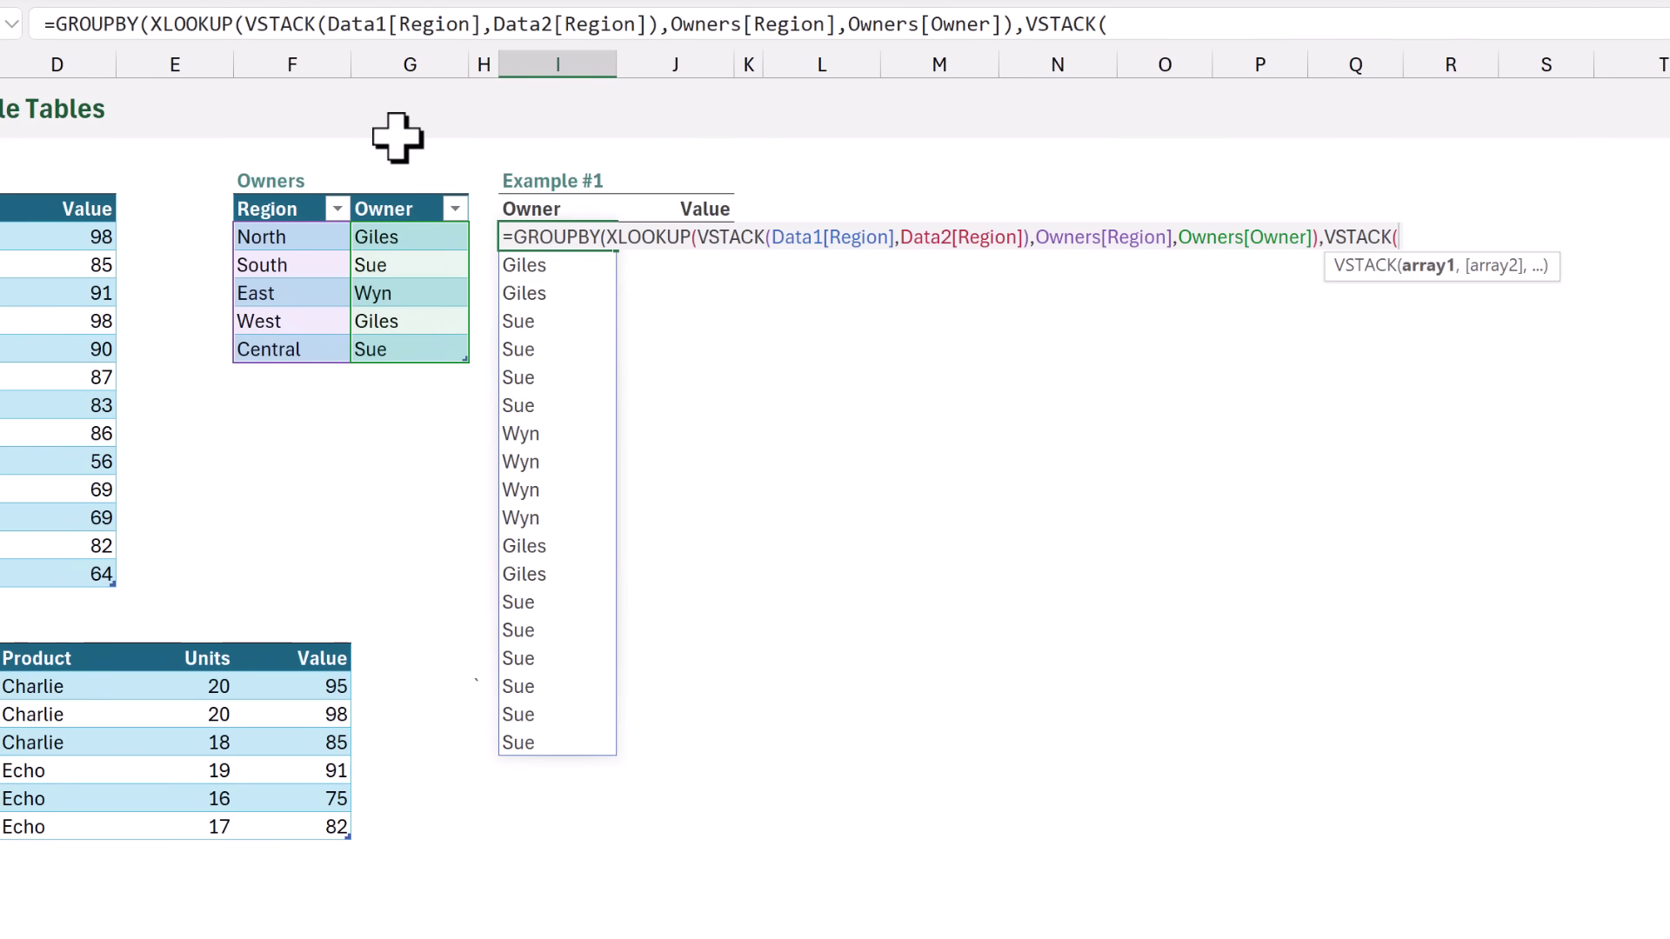
click(61, 195)
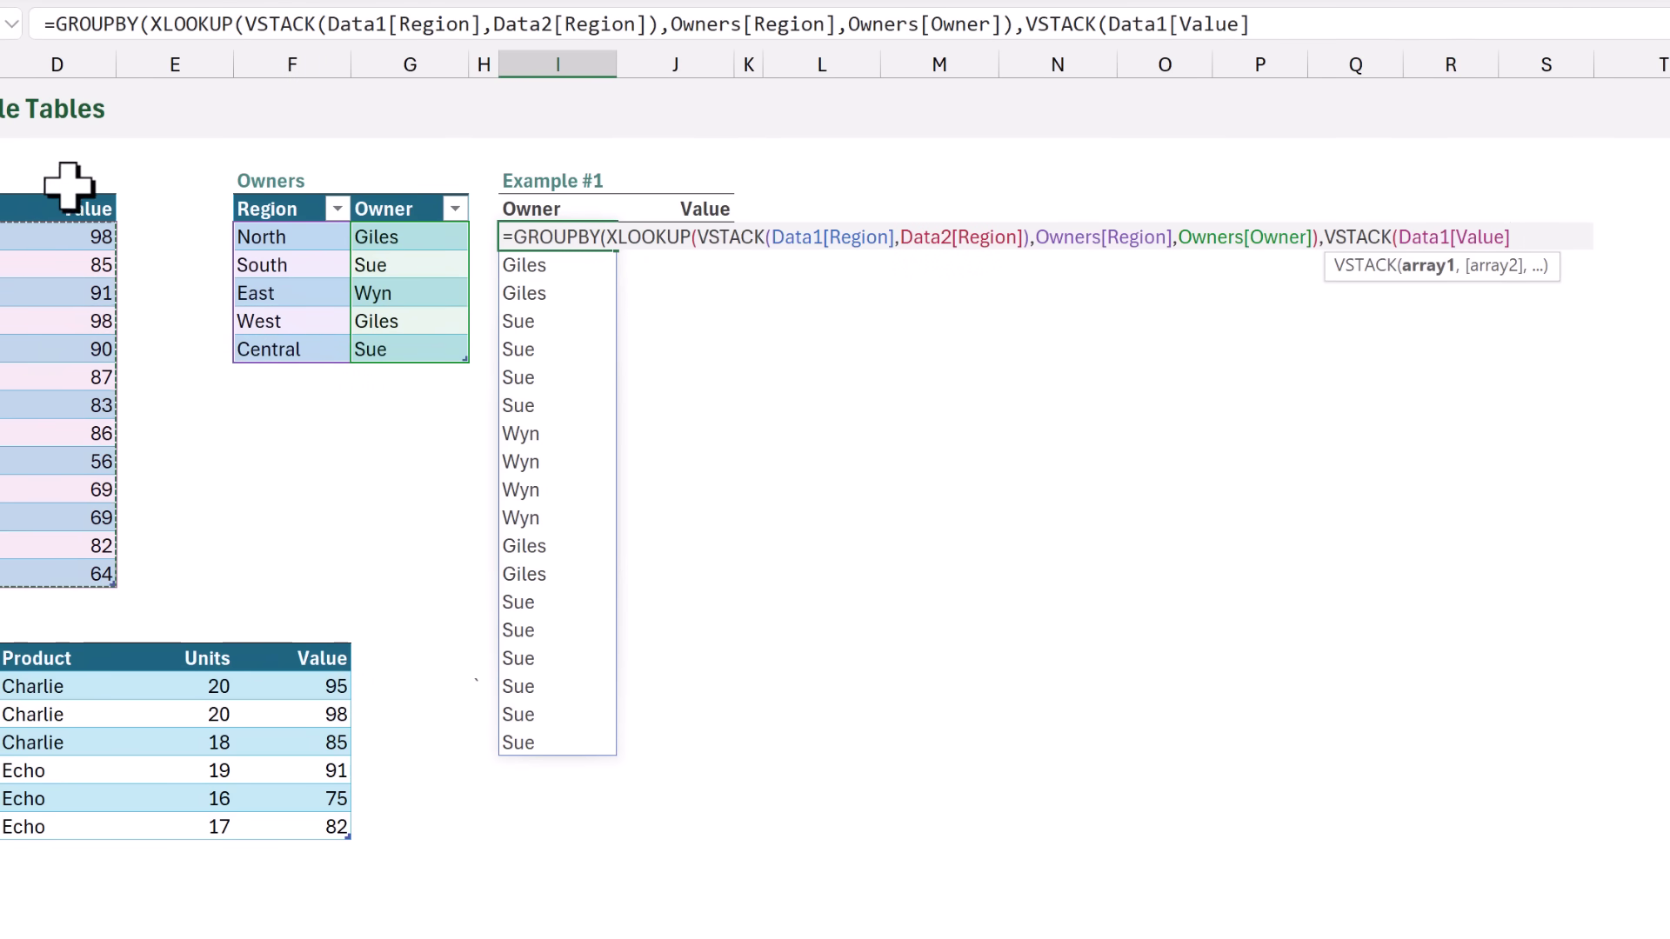
text(,)
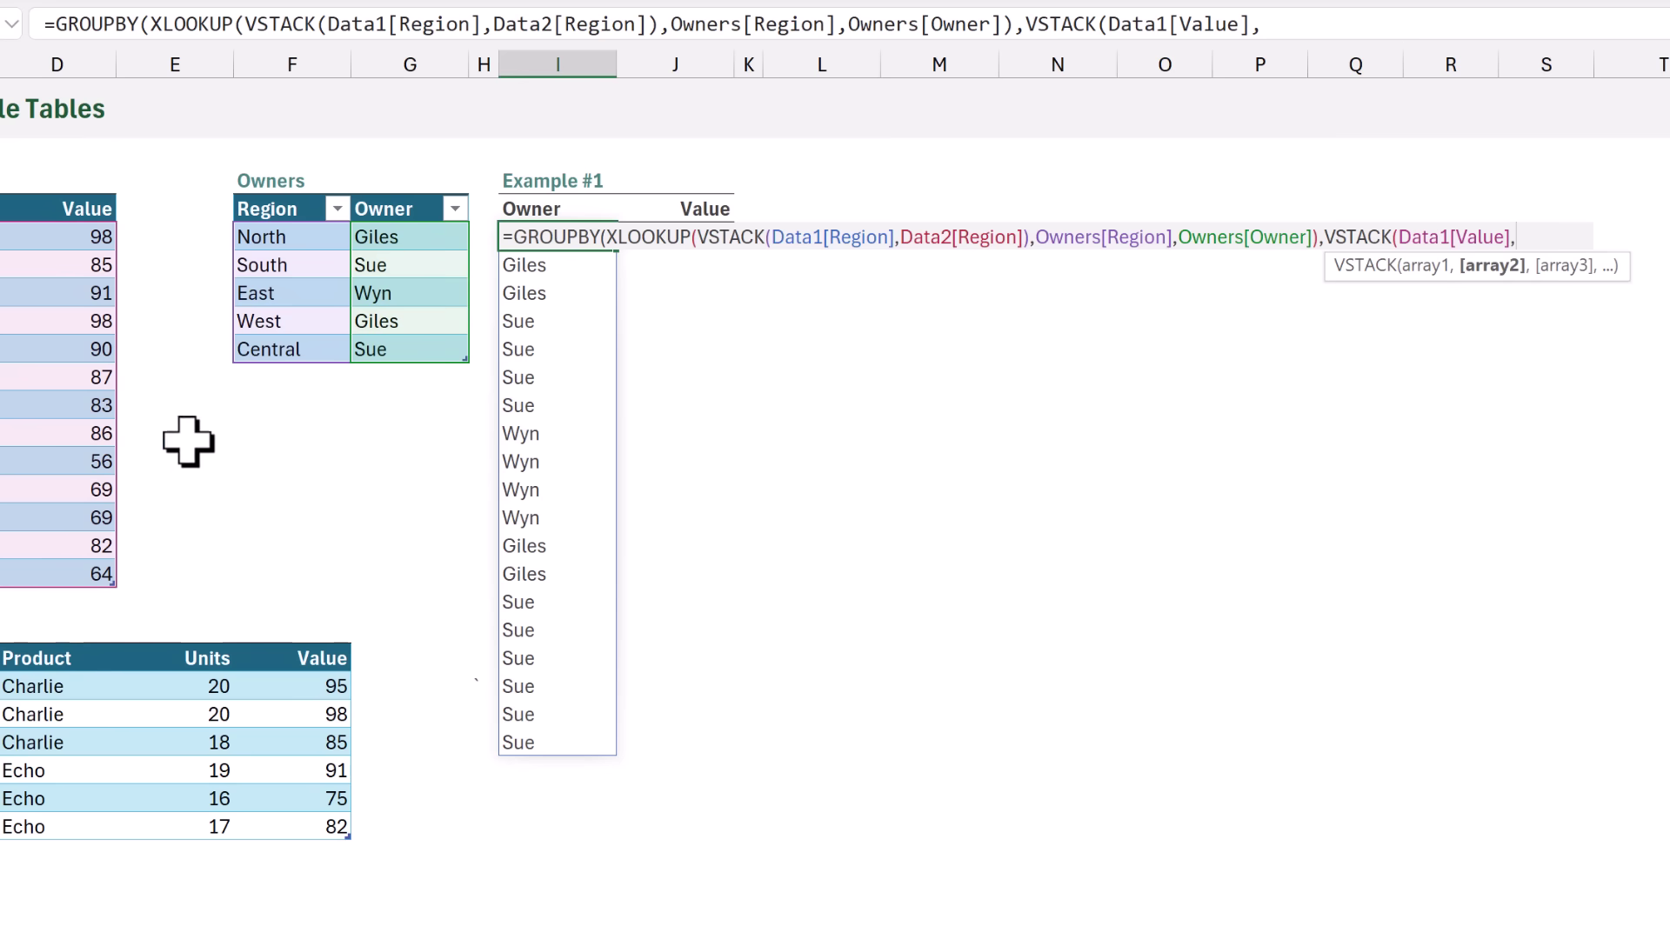
click(312, 644)
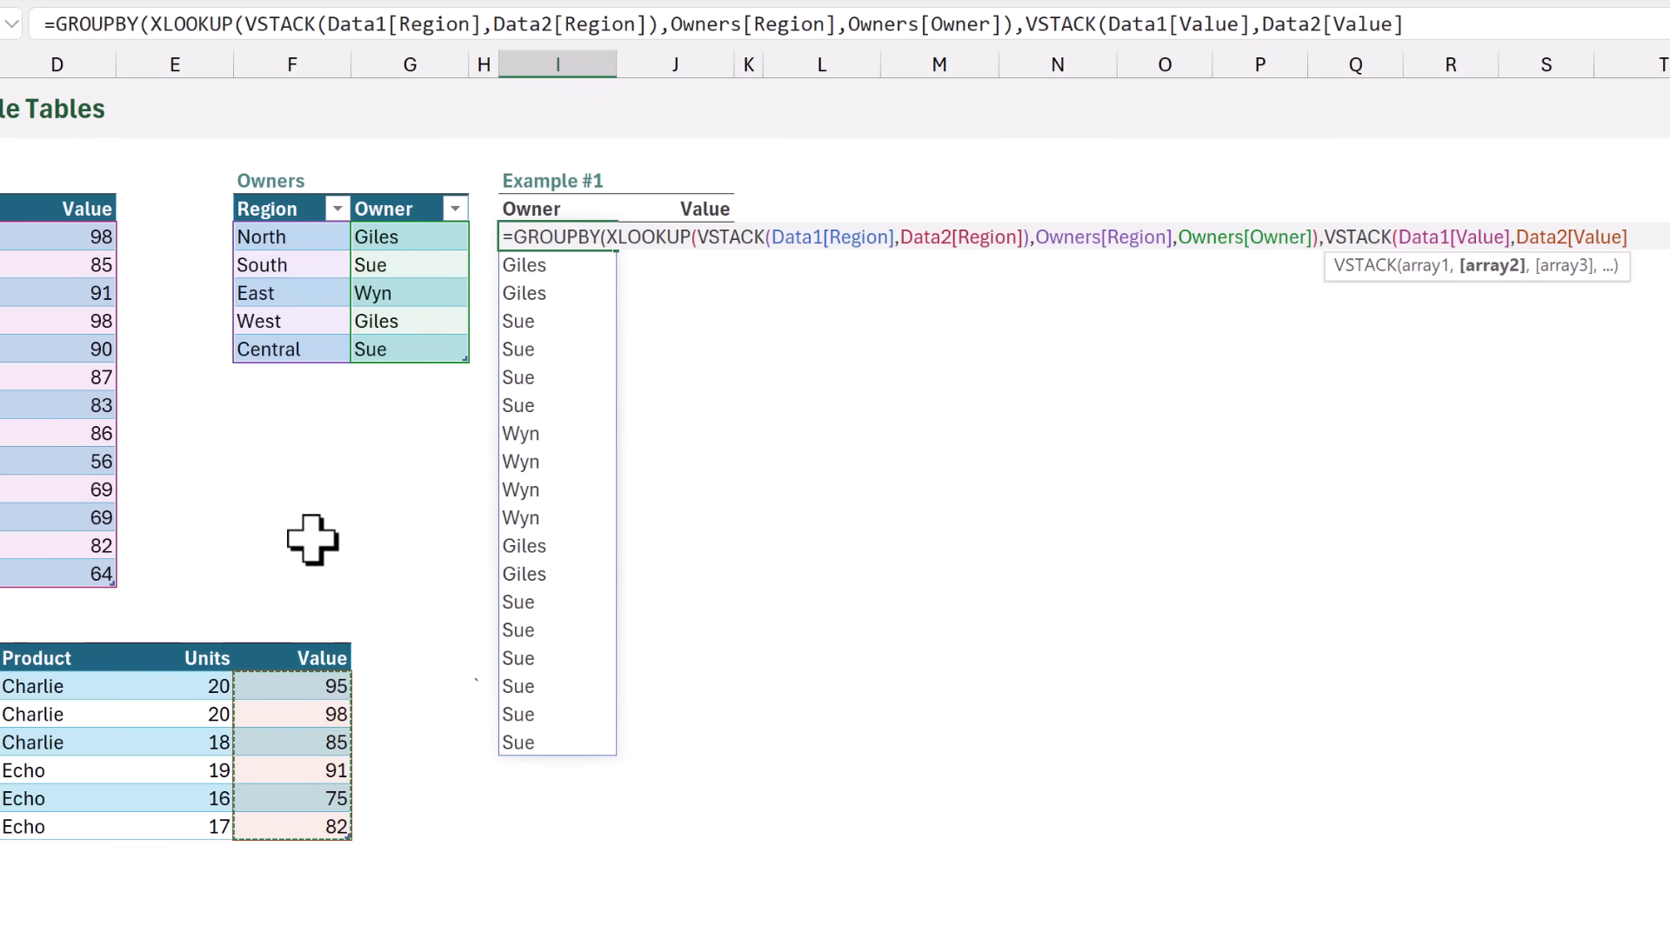
text(),)
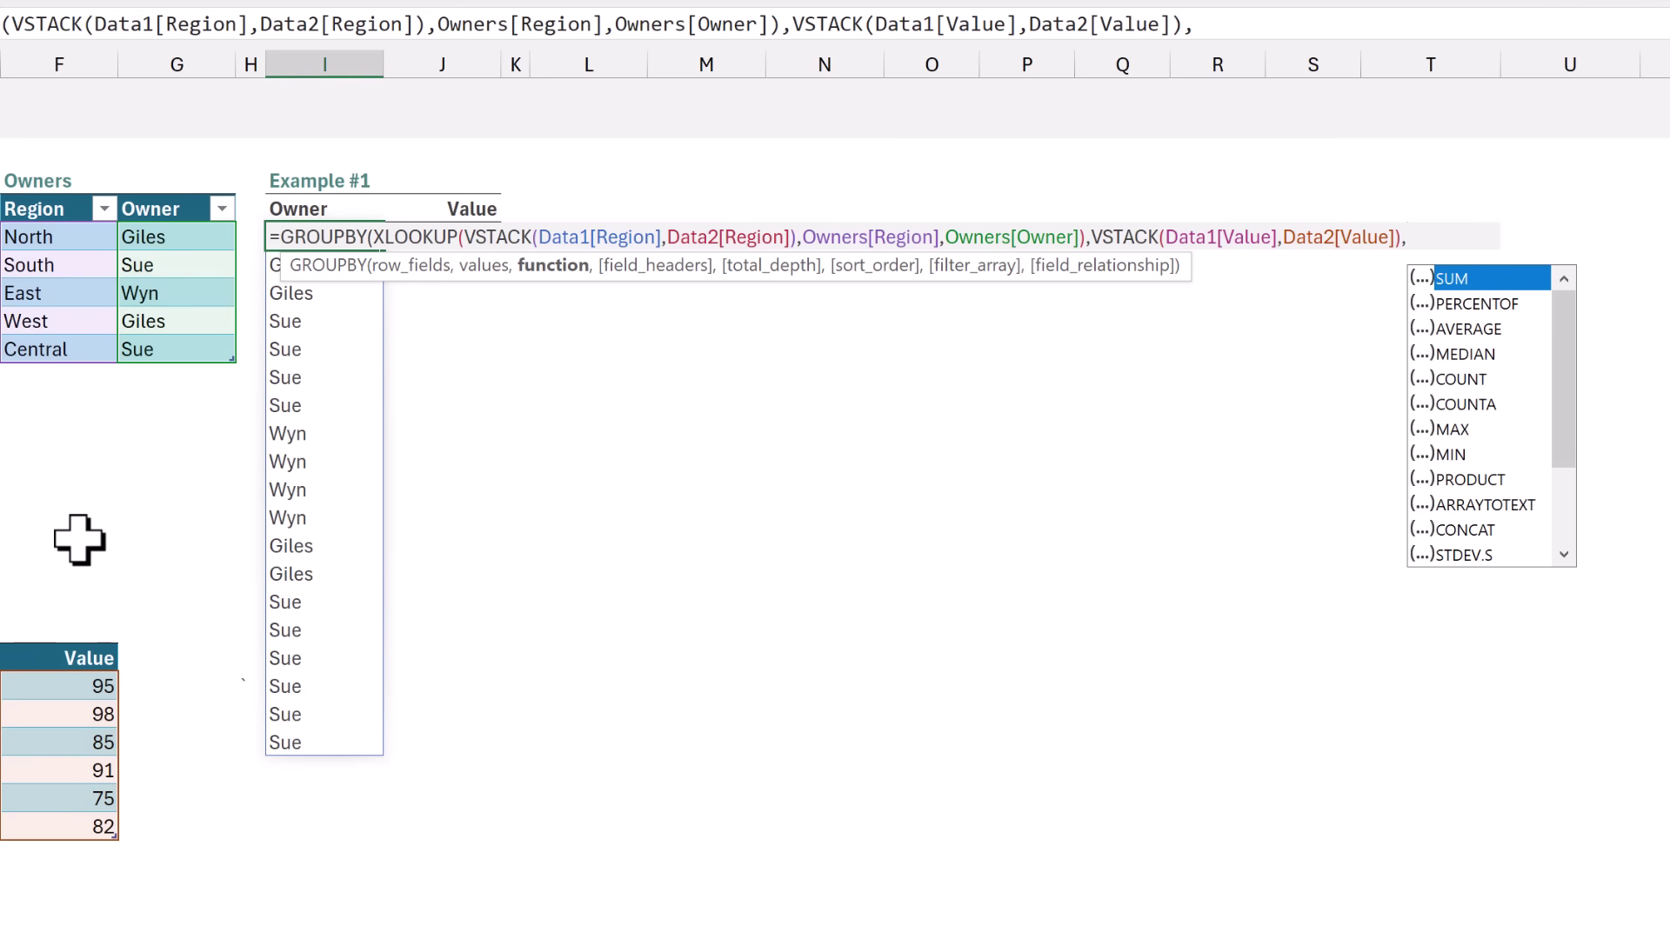
key(Tab)
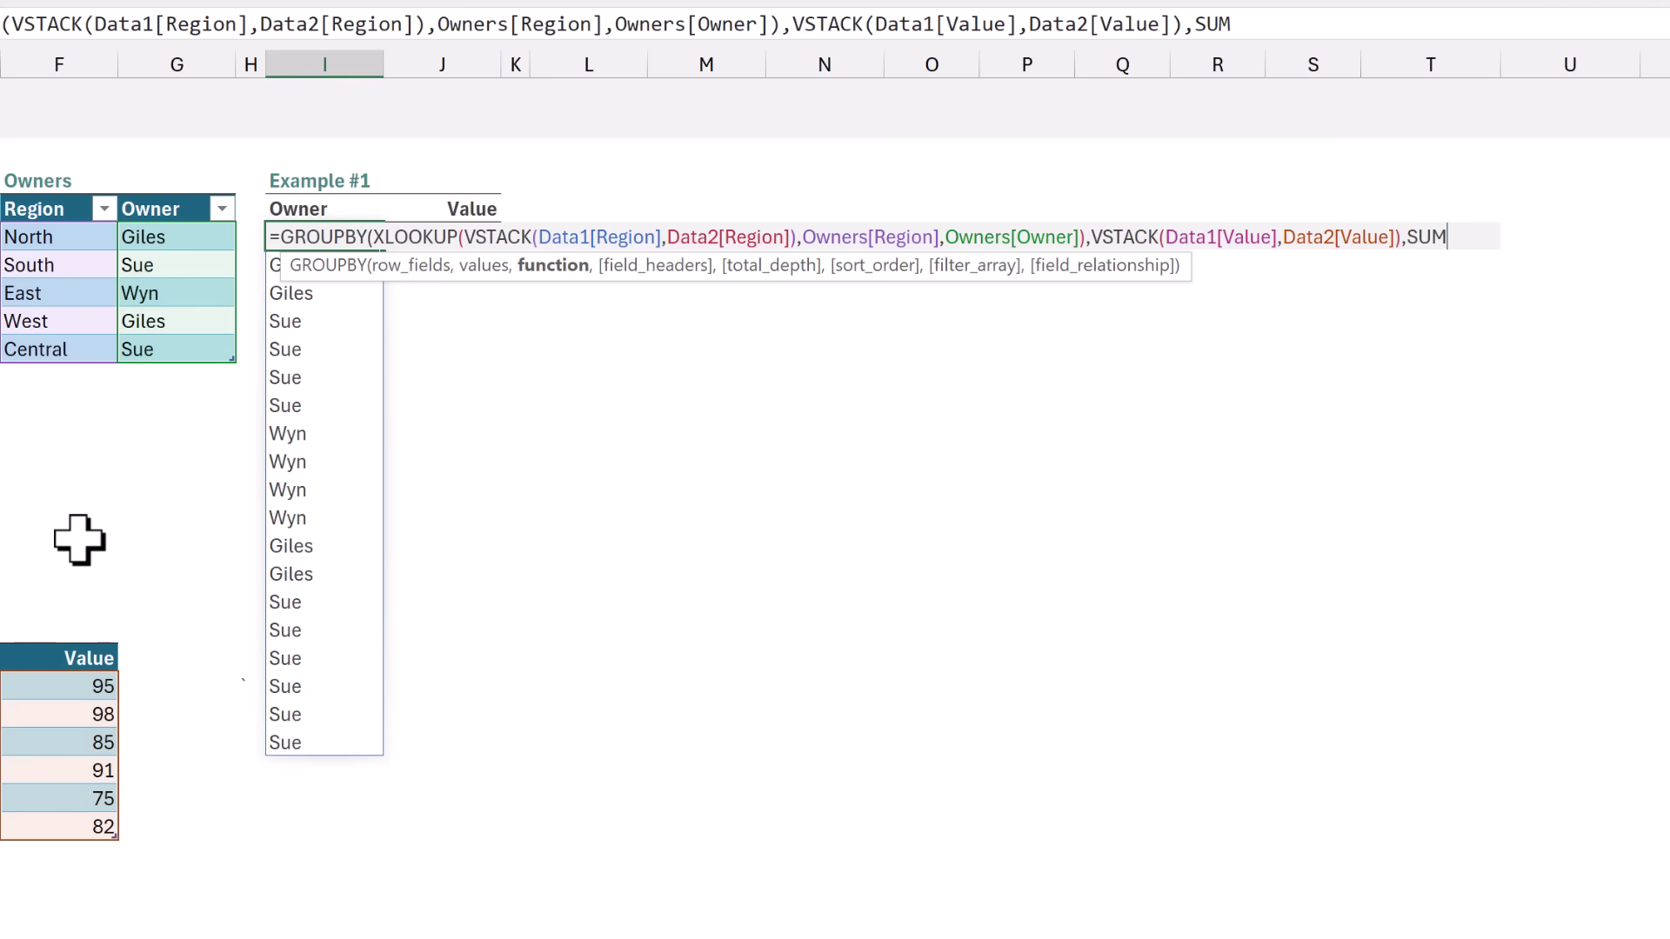
text())
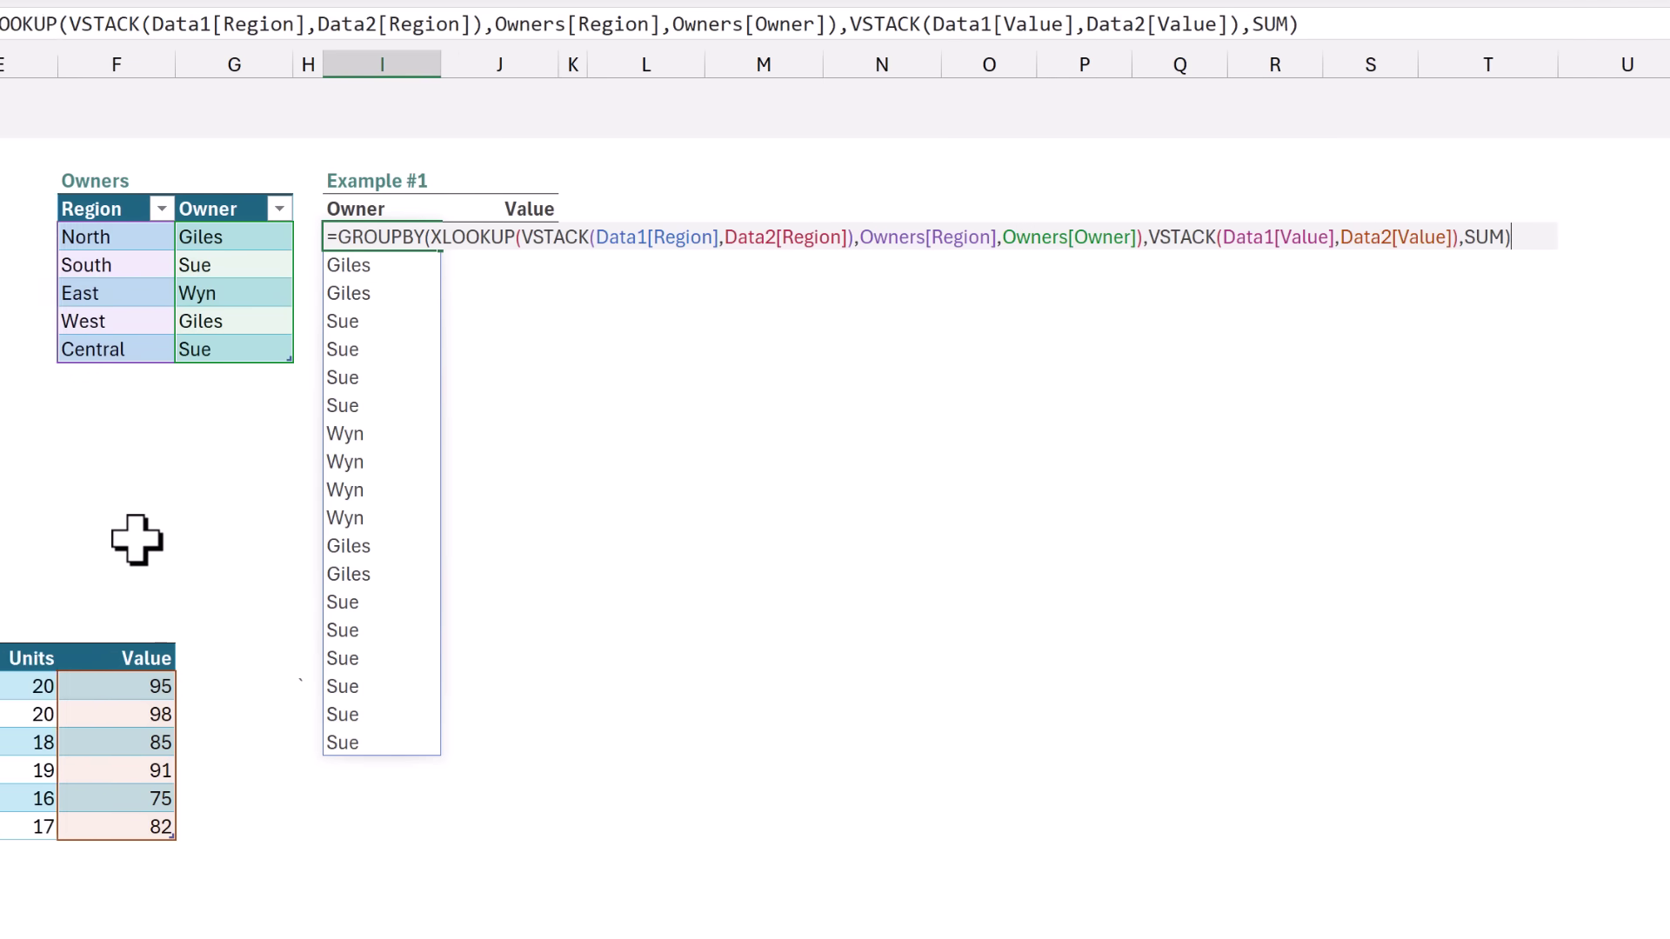
key(ctrl+Return)
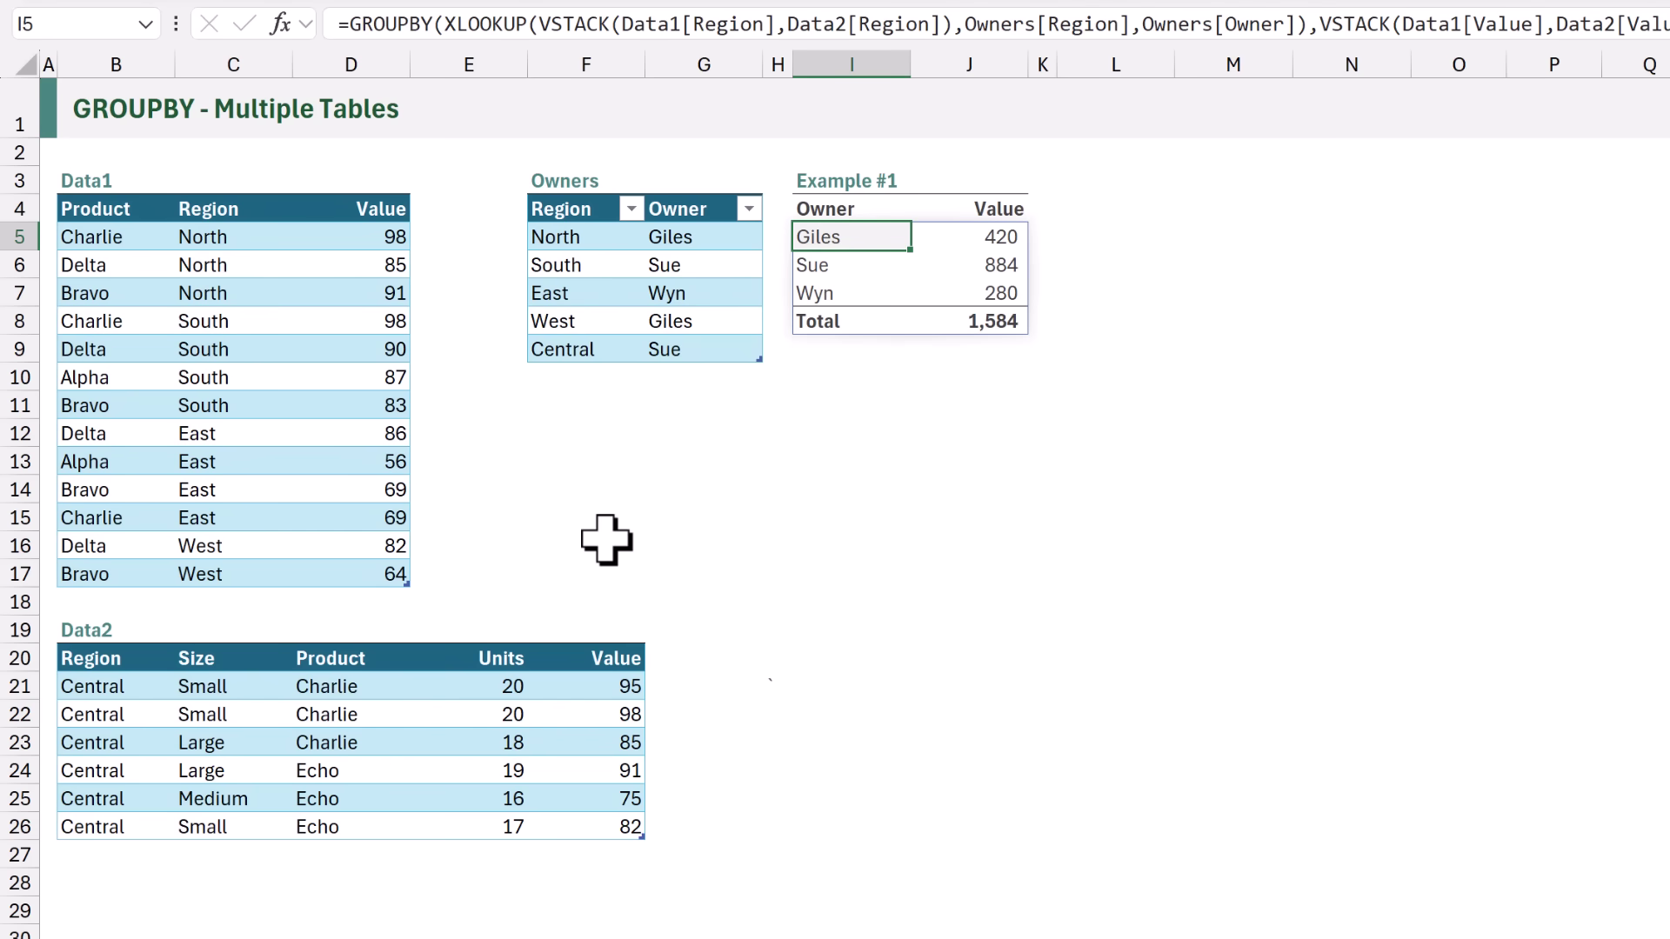
- Try a different owner name for the West region in the Owners table and undo the change
click(693, 322)
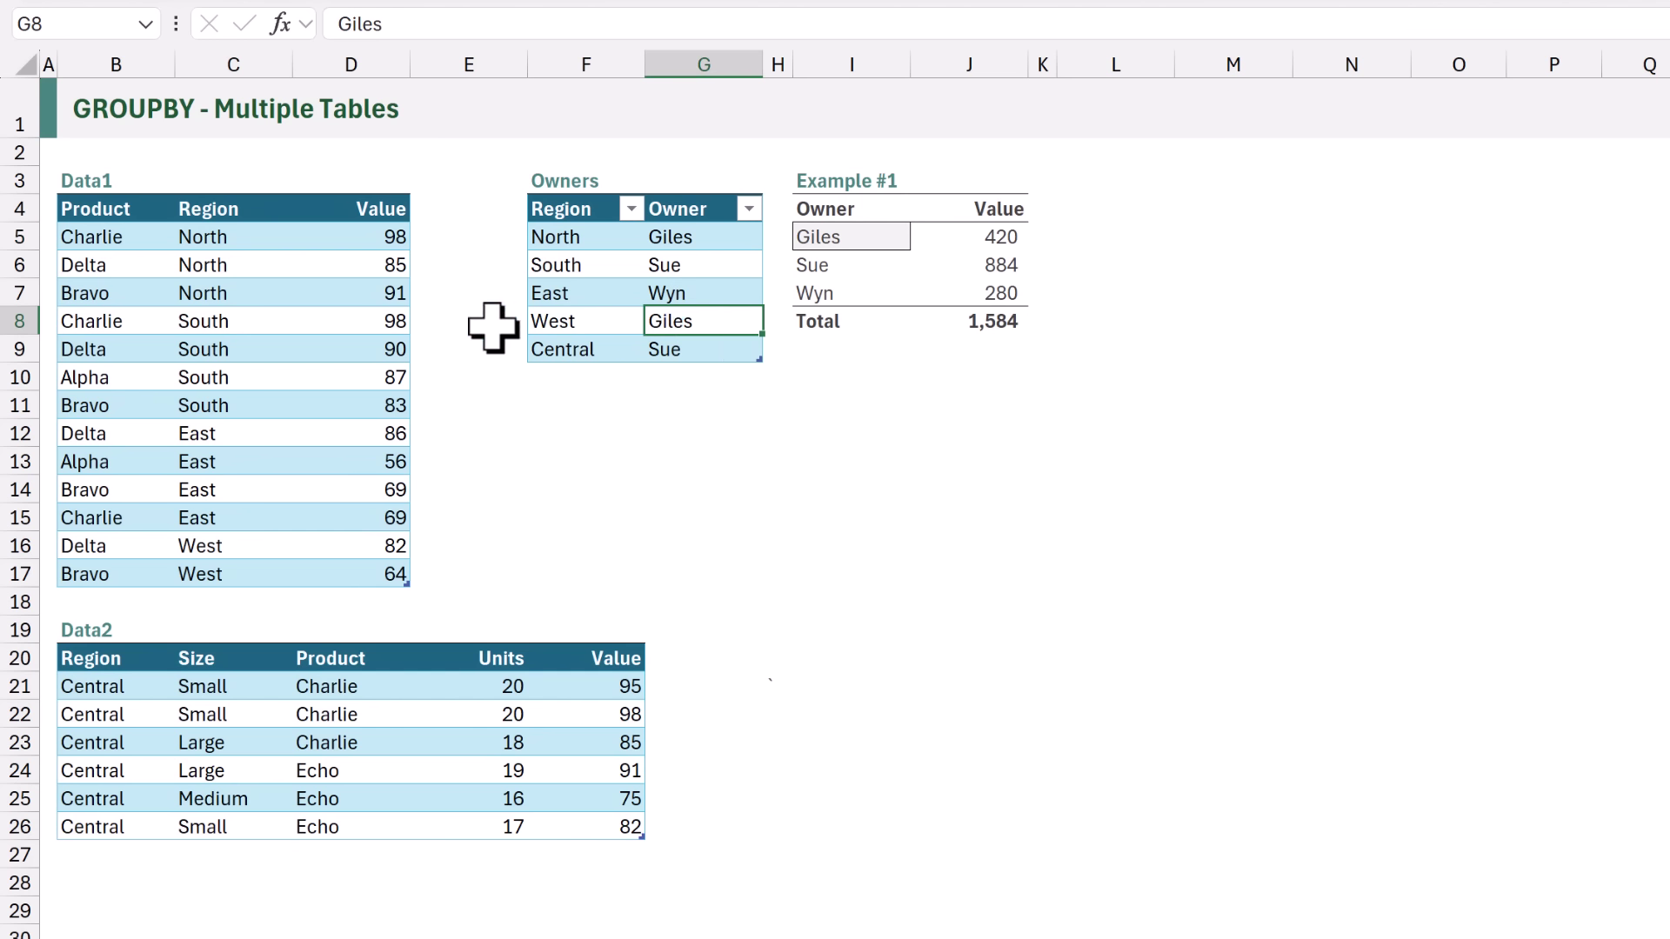
text(Mark)
key(ctrl+Return)
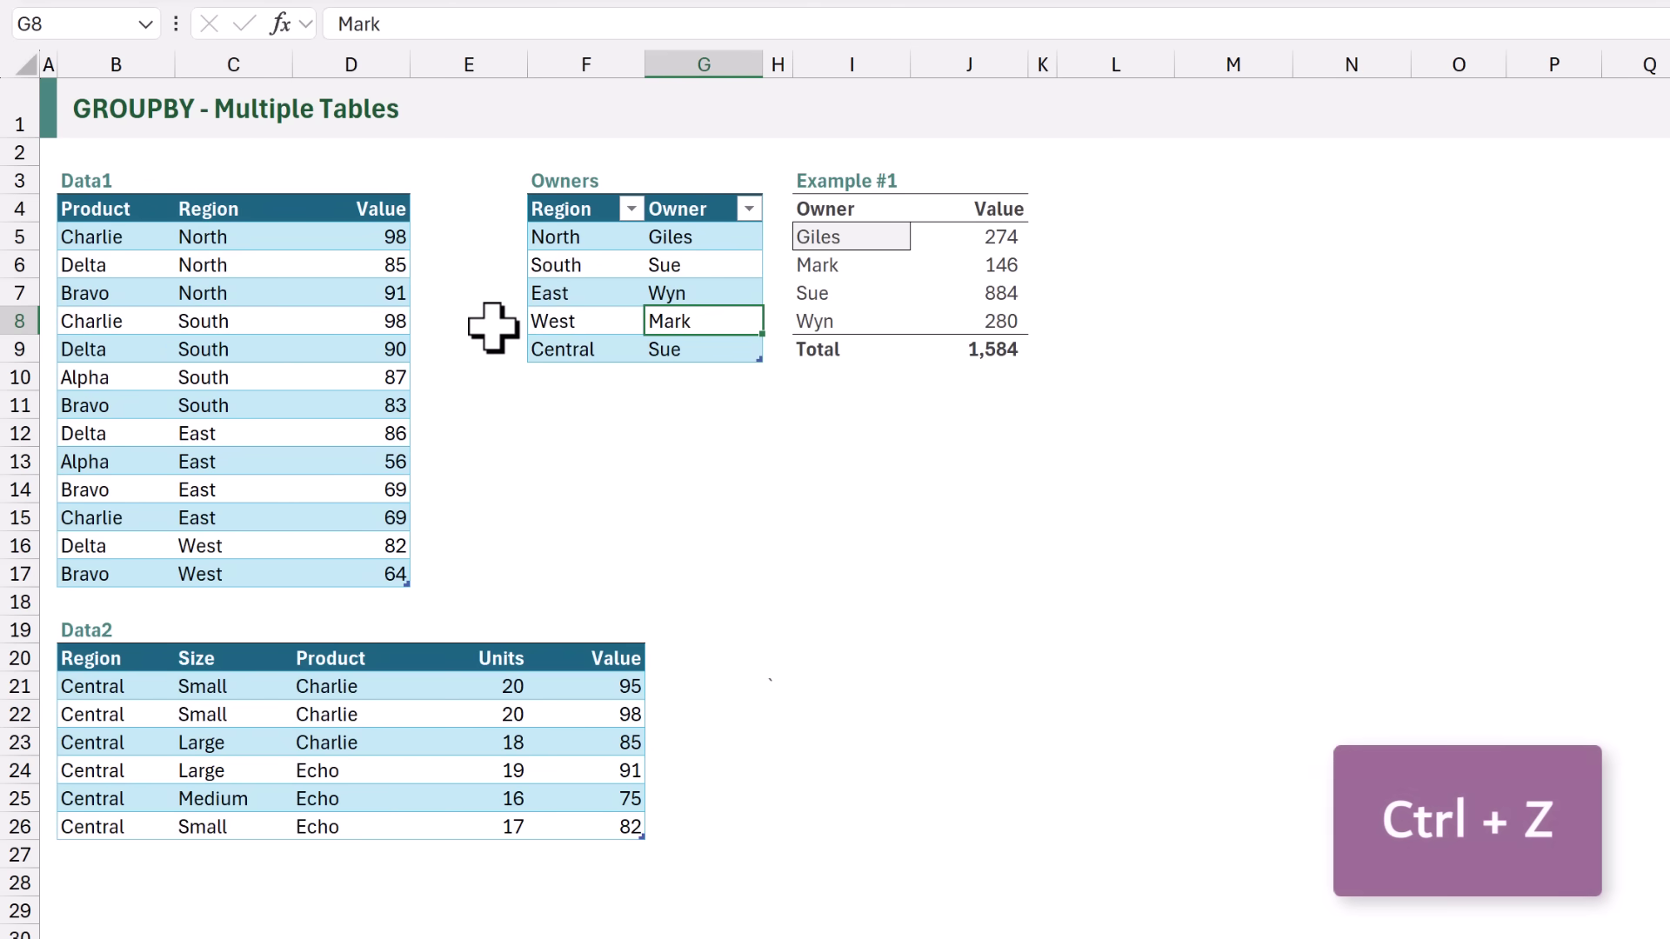
key(ctrl+z)
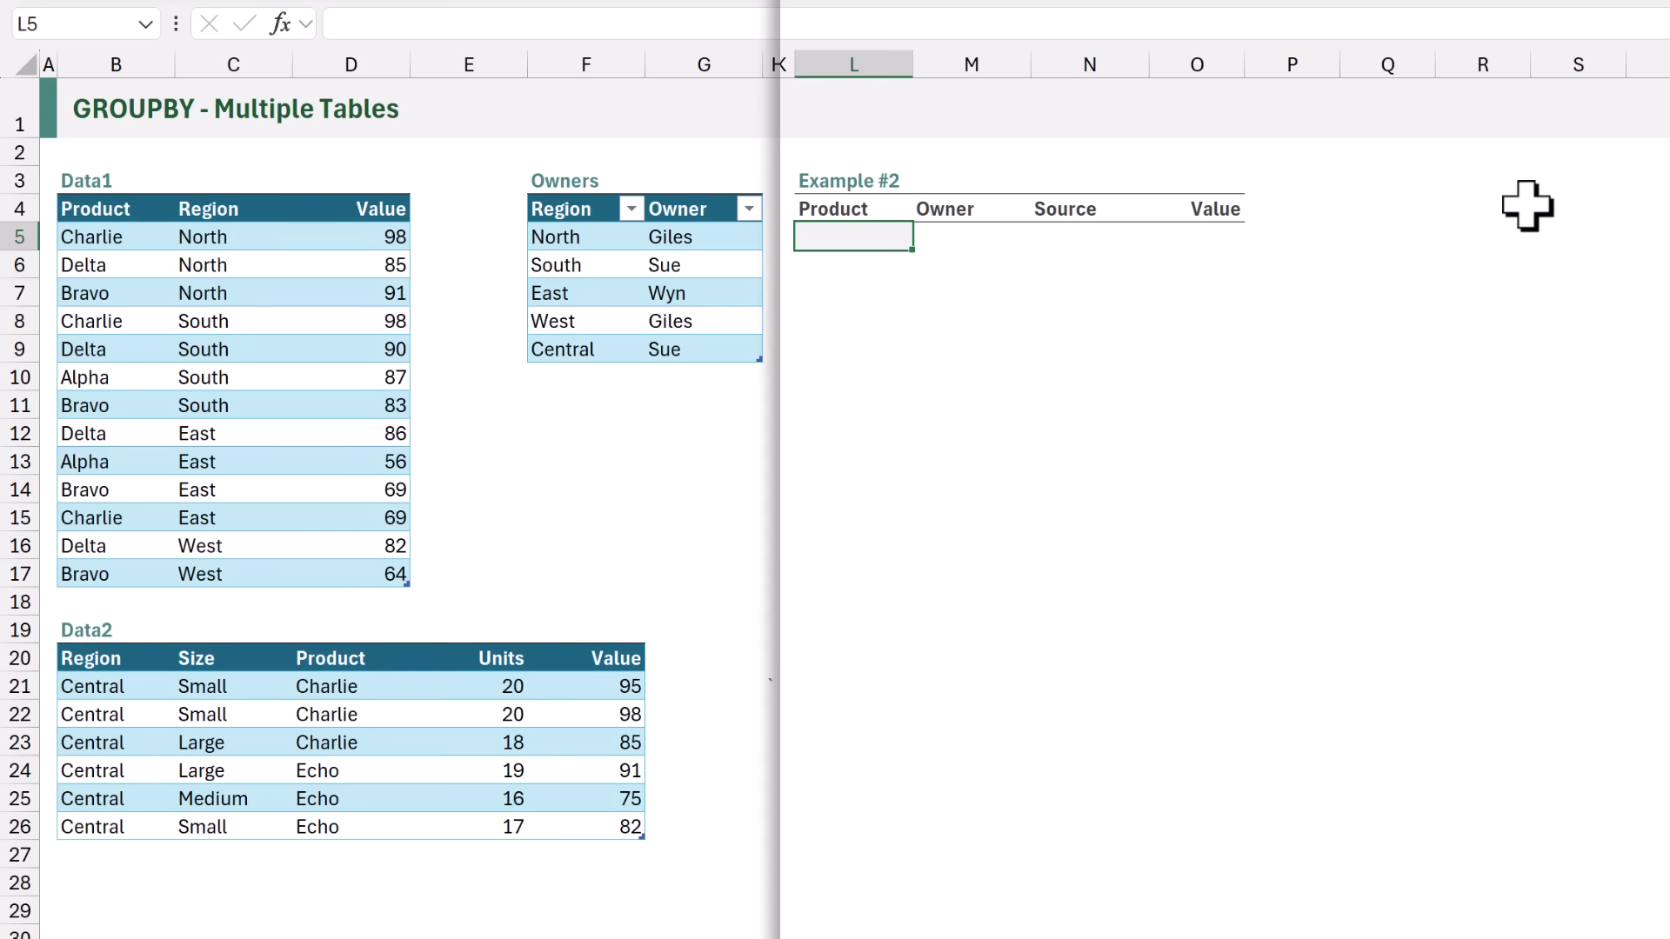
- Start a LET formula in L5 that defines regionField as VSTACK(Data1[Region],Data2[Region])
text(=LET()
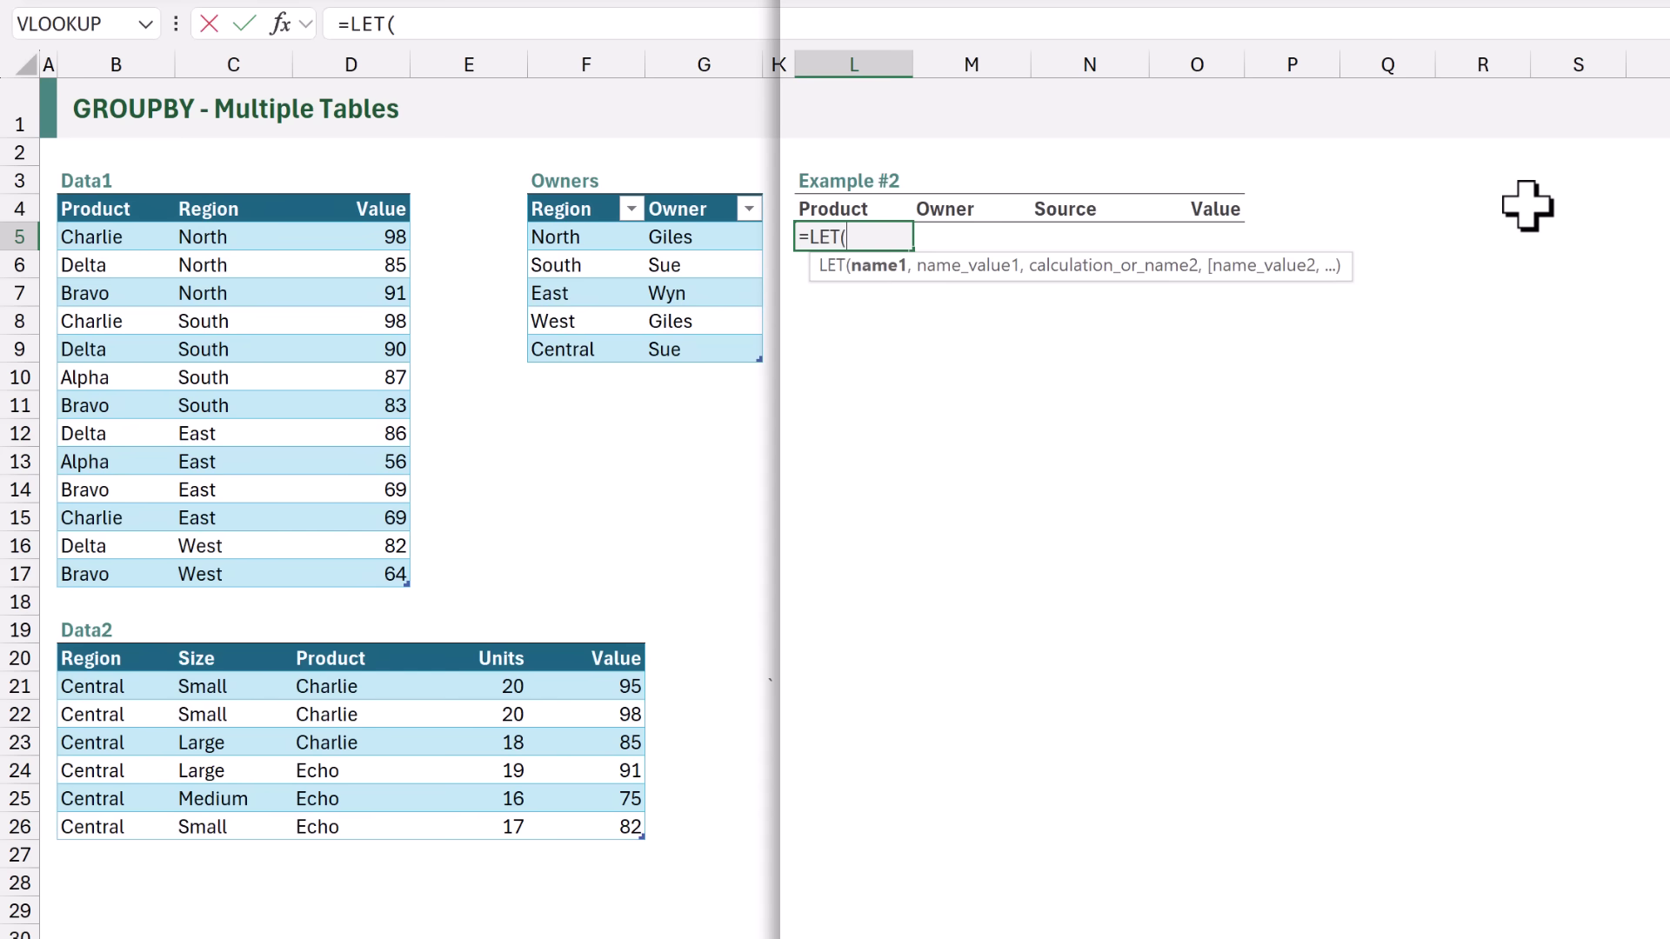
key(alt+Return)
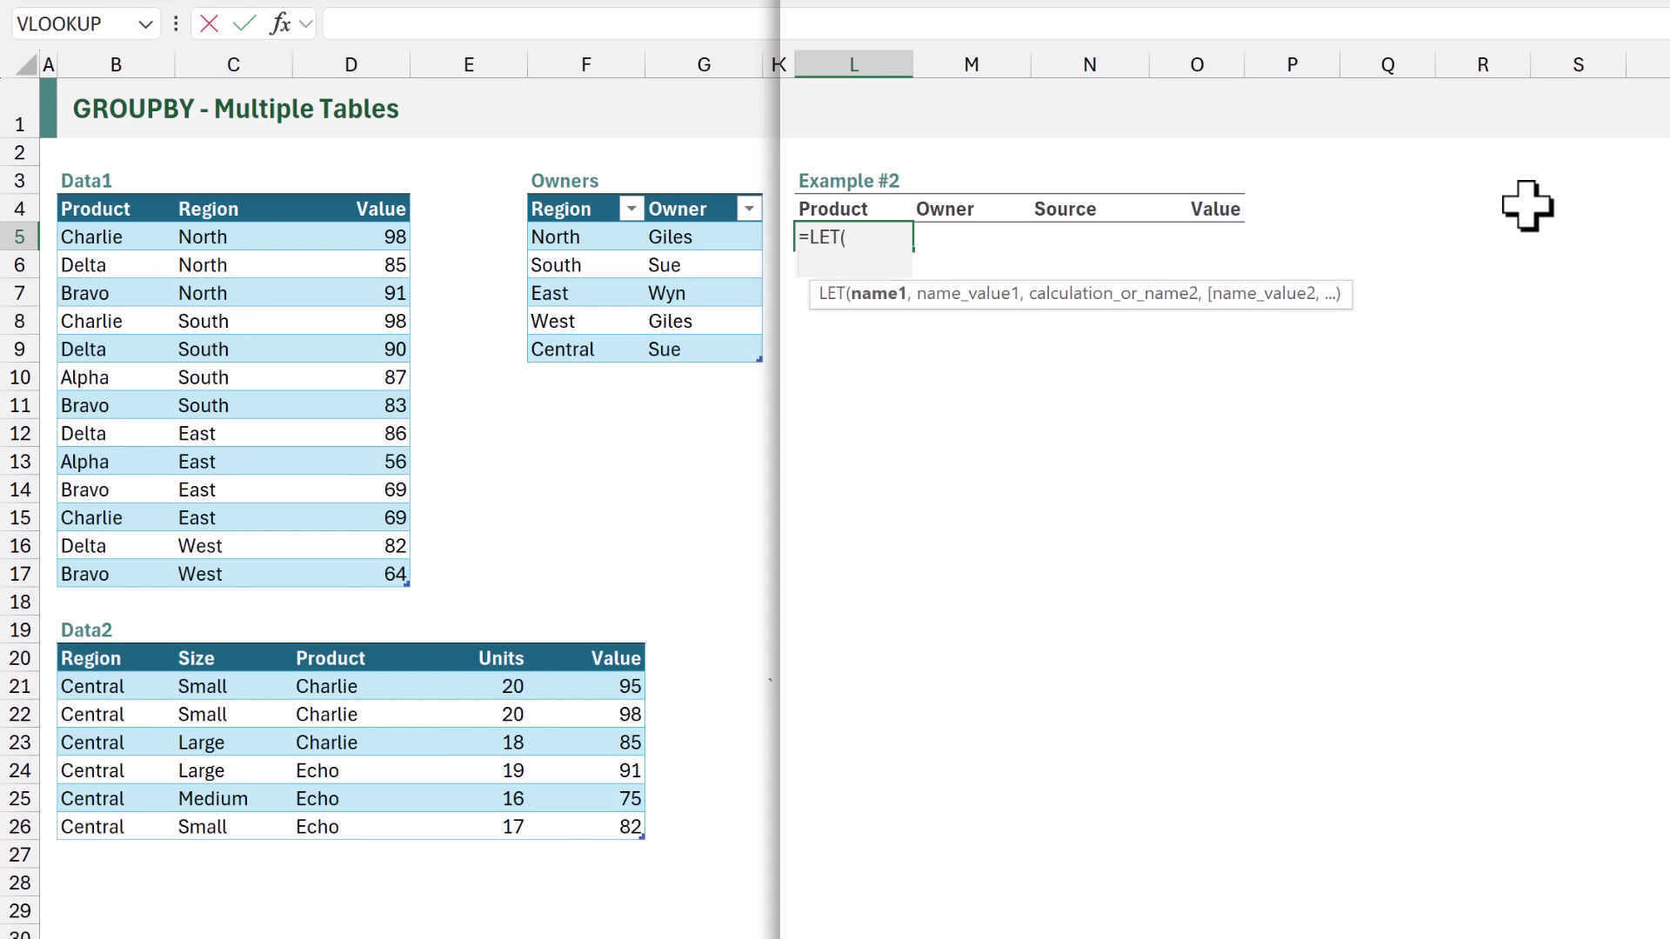
text(regionField)
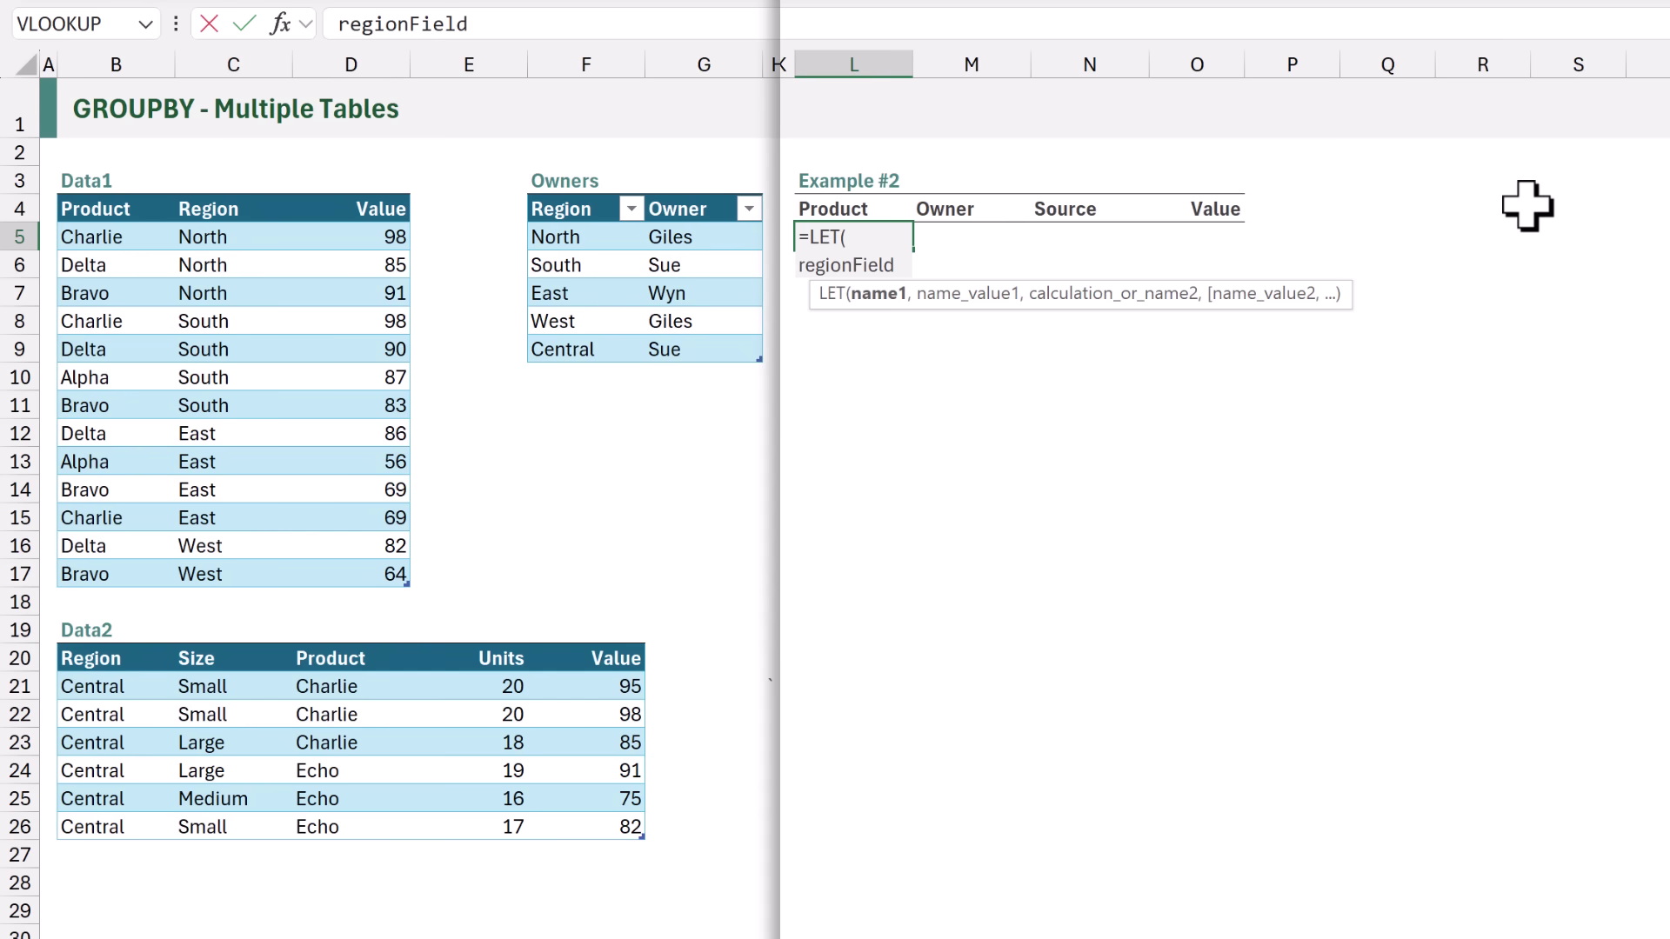
text(,VSTACK()
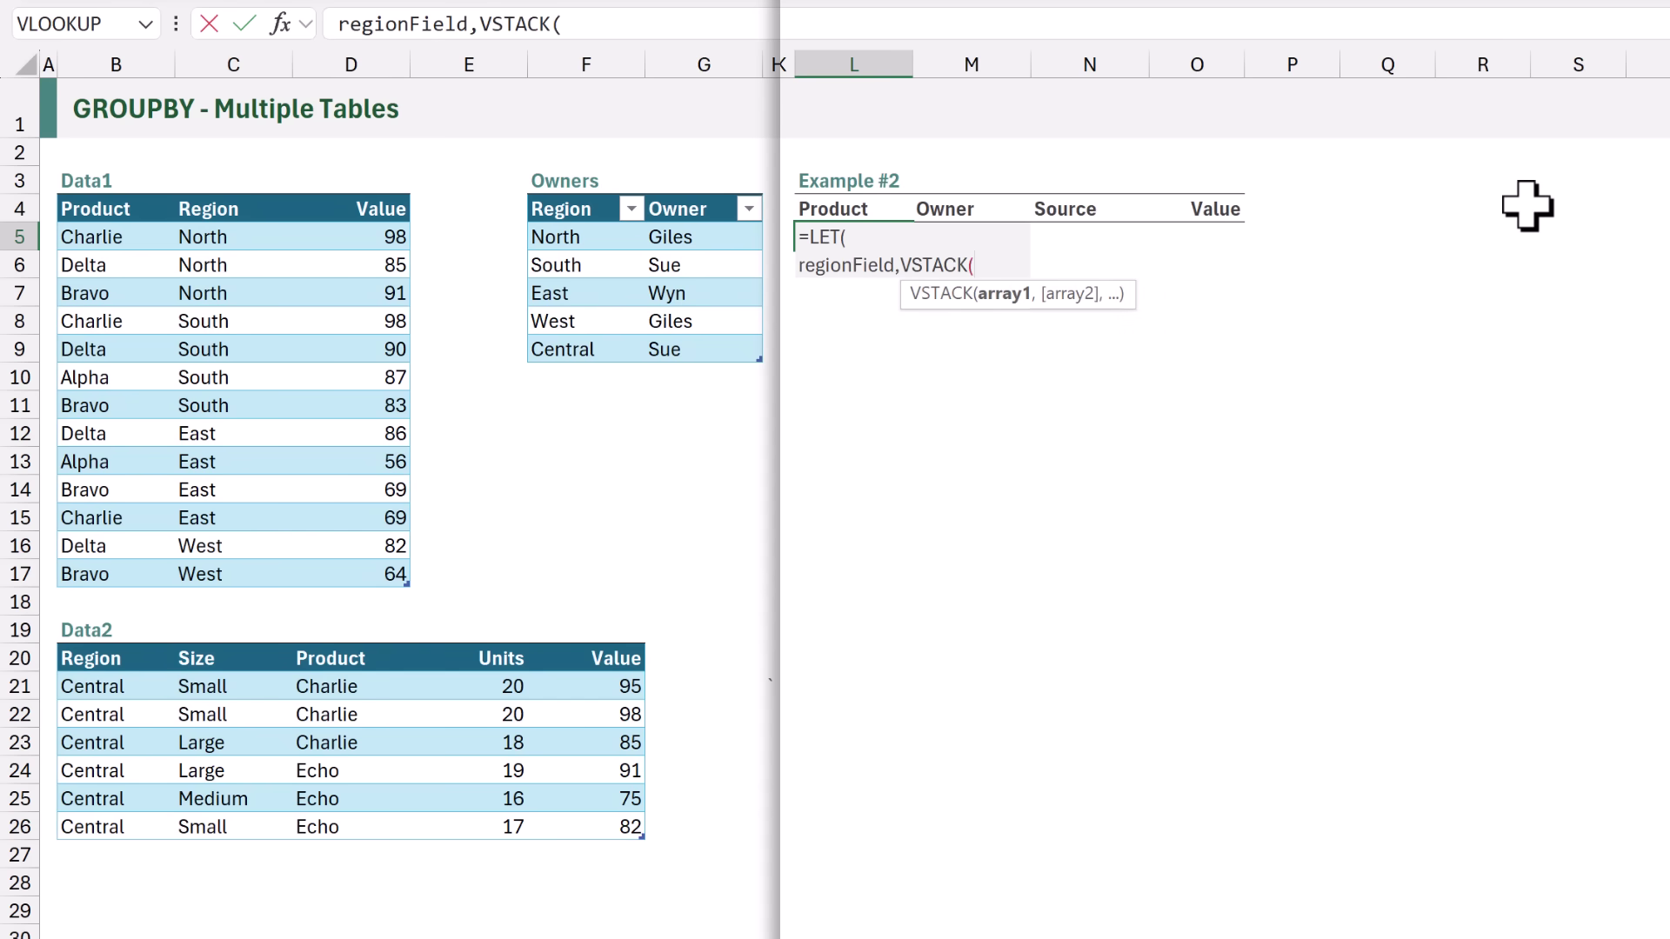
click(233, 182)
text(,)
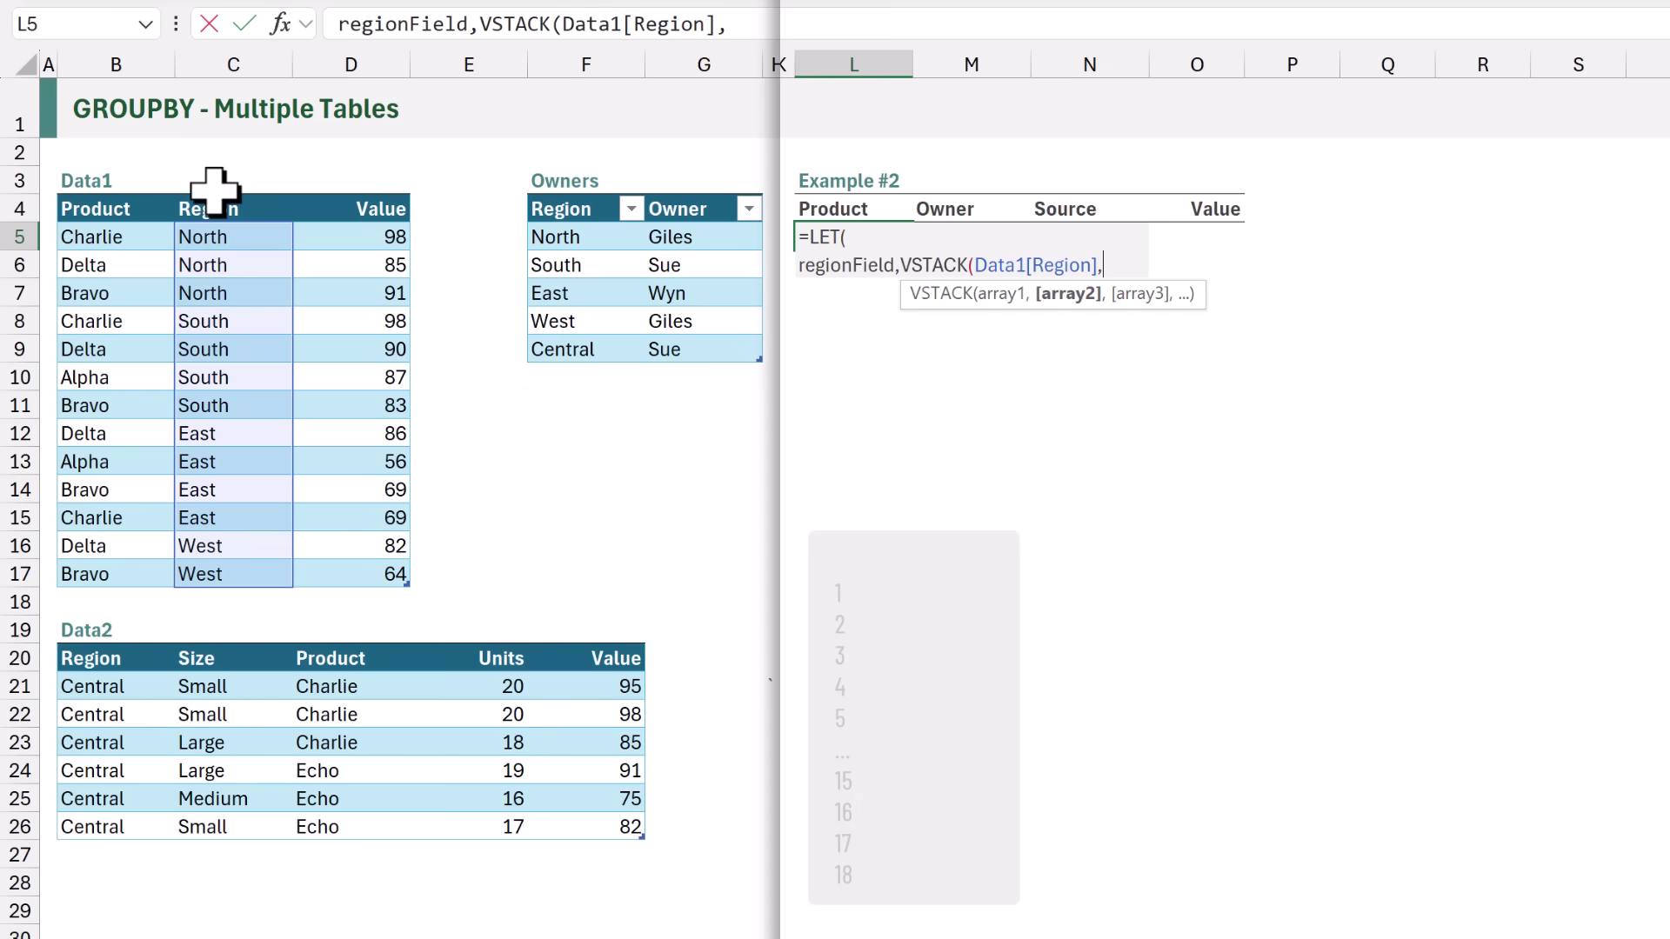
click(93, 646)
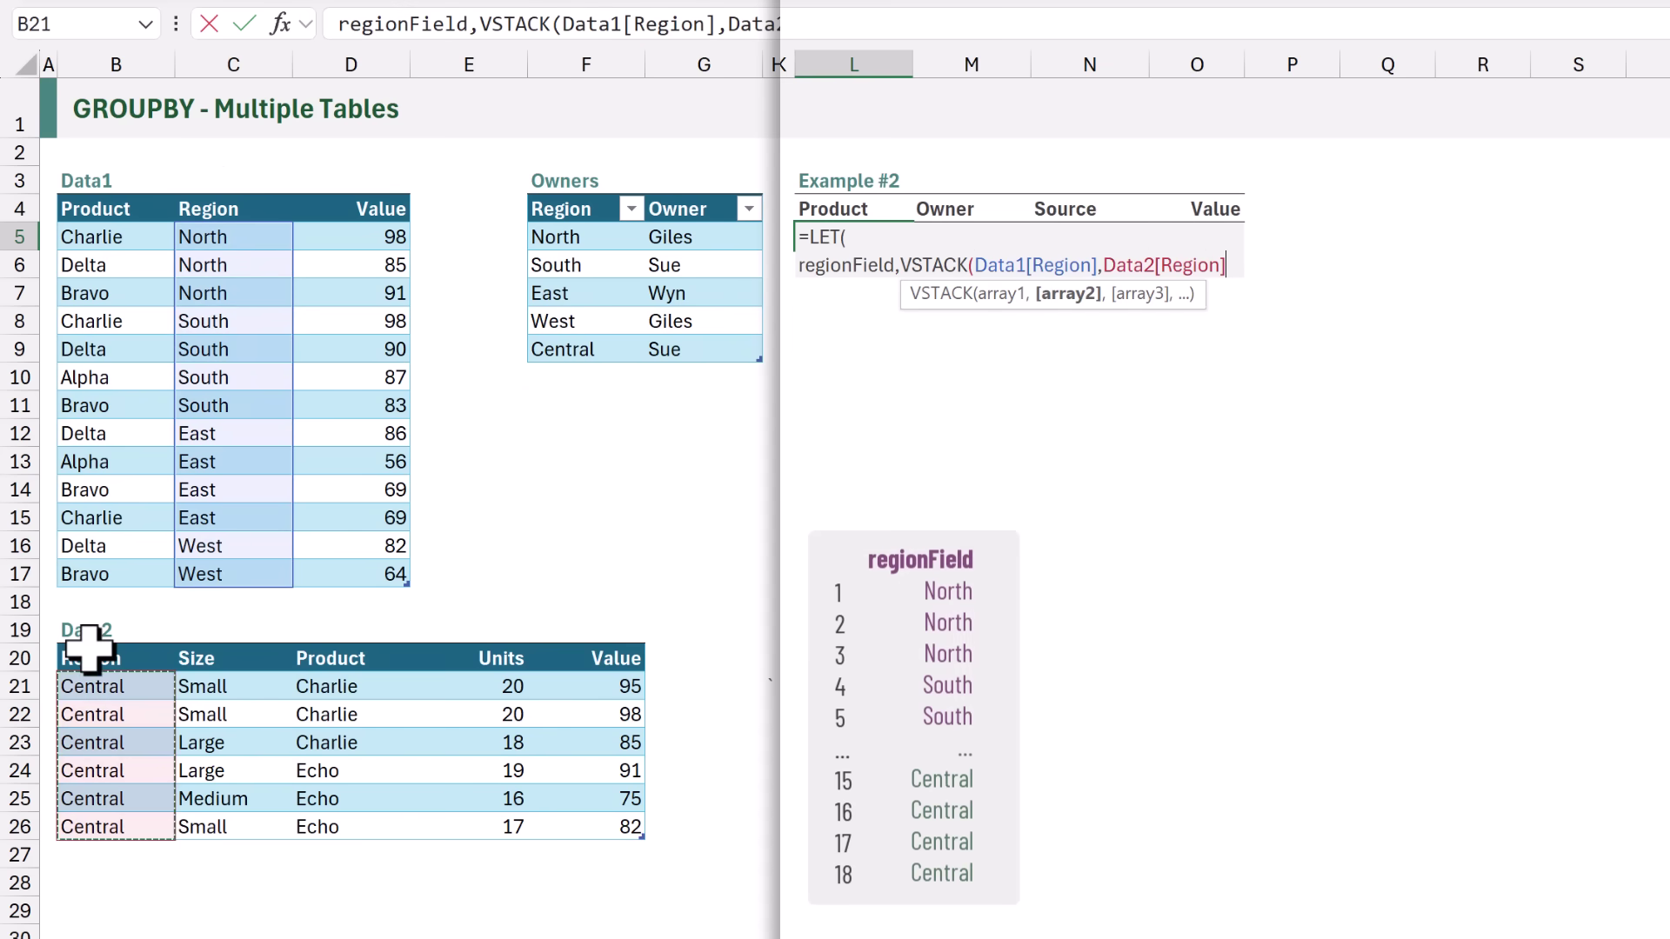
text(),)
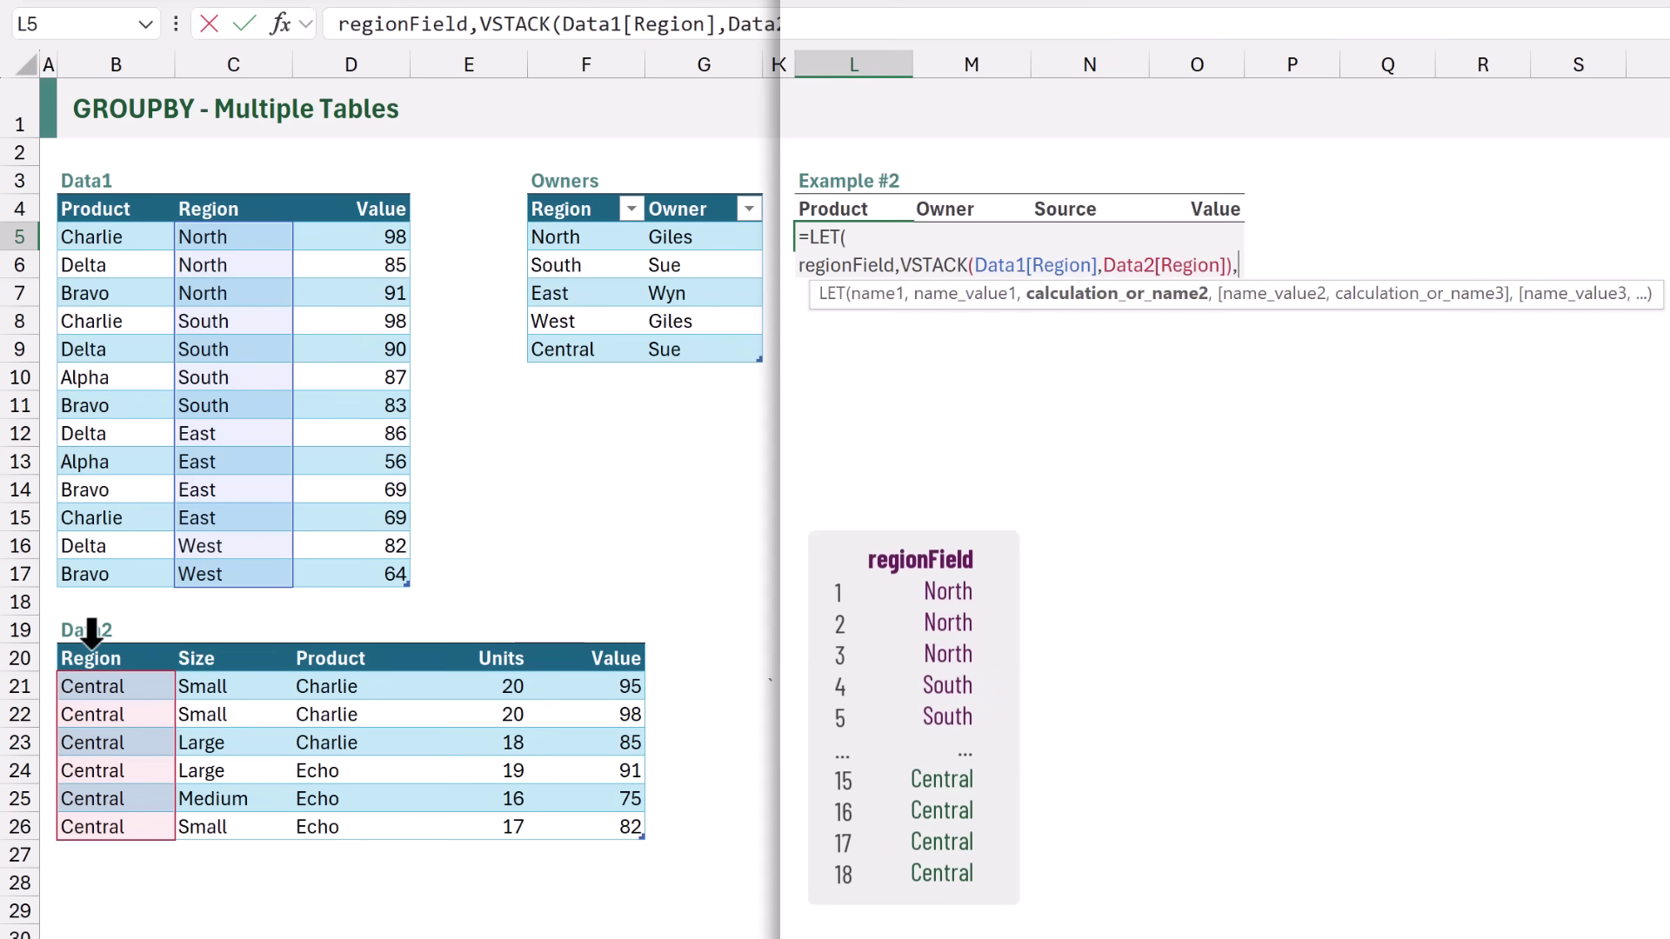
- On a new line of the L5 LET formula, define productField as VSTACK(Data1[Product],Data2[Product])
key(alt+Return)
text(productF)
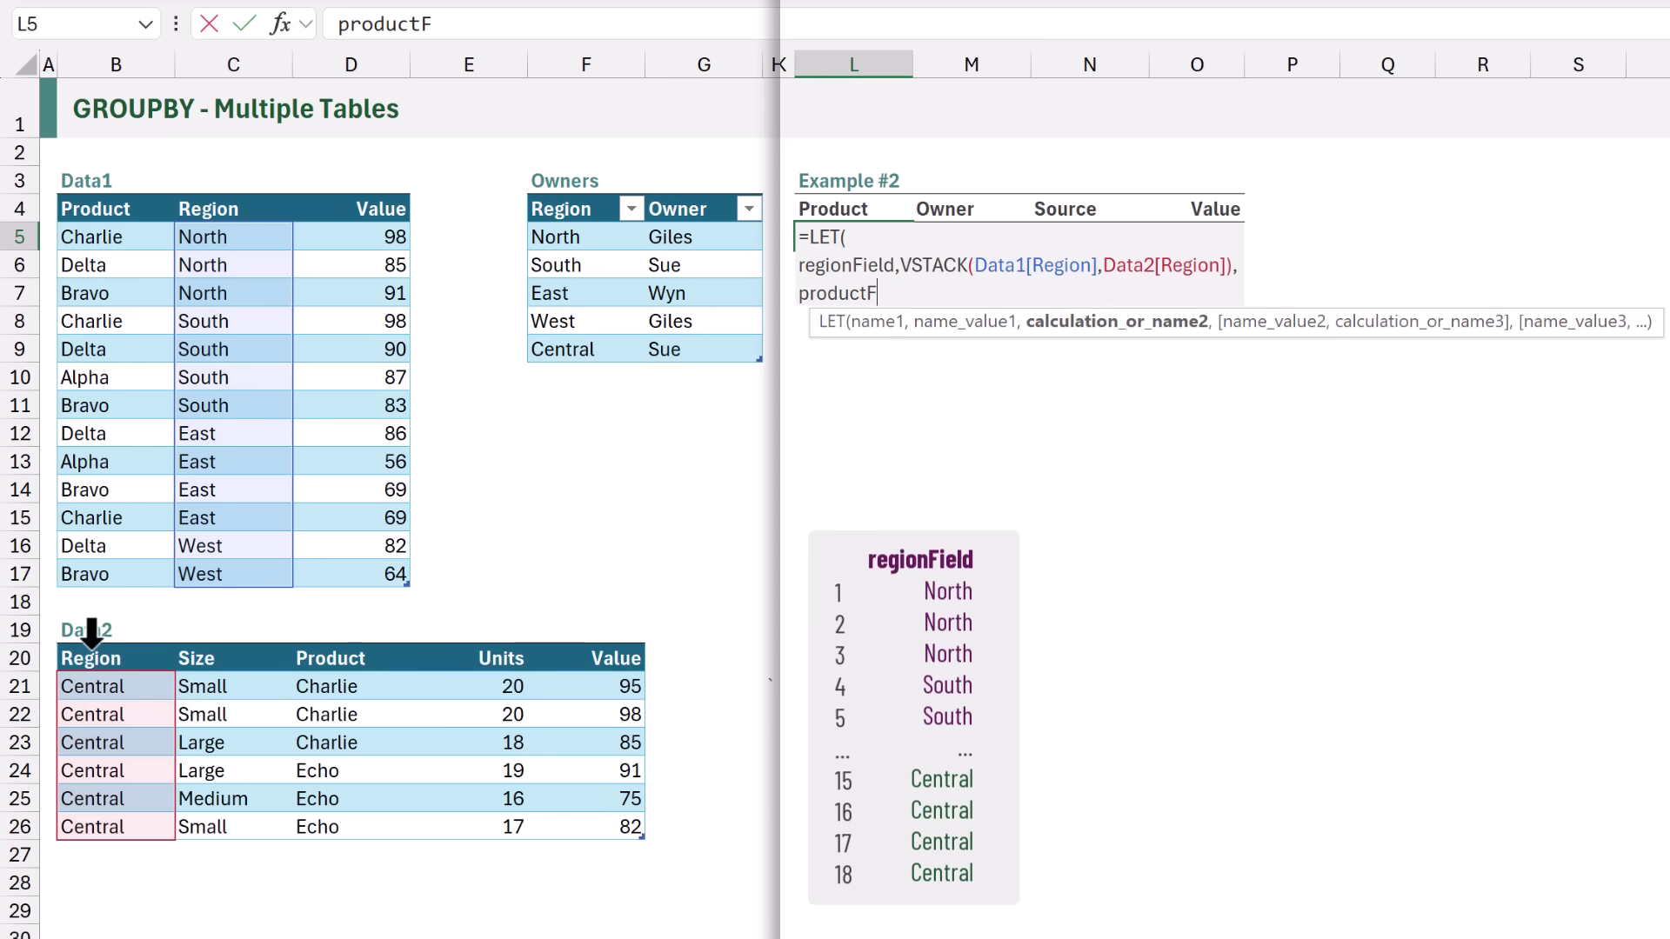
text(ield,VSTACK()
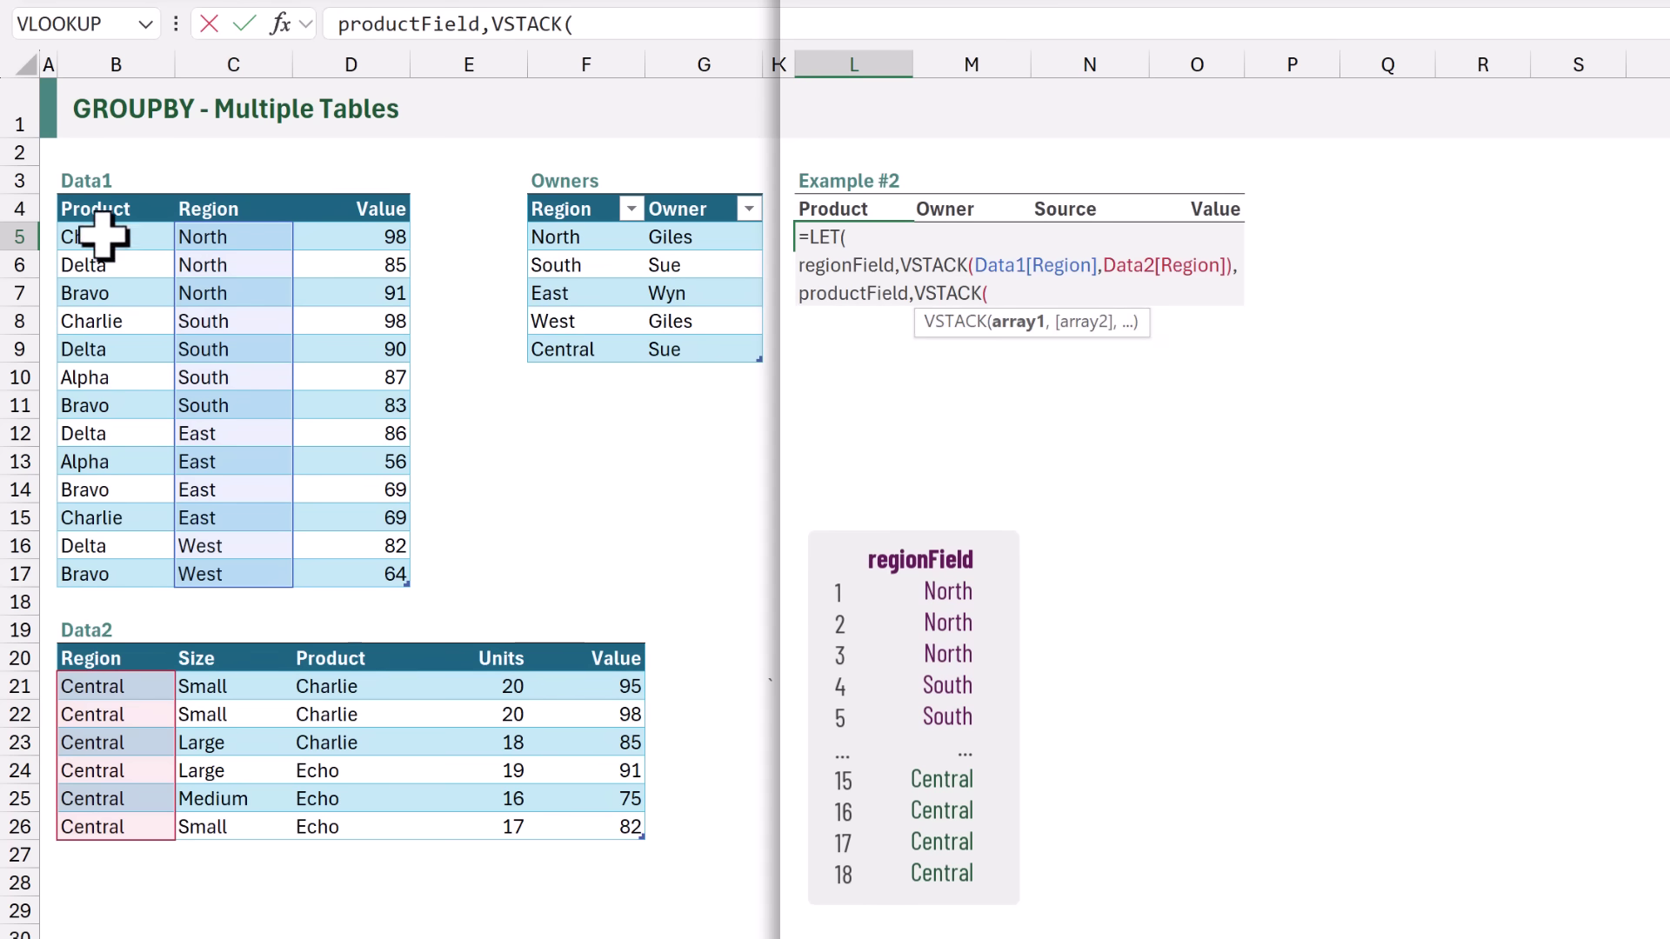
click(103, 195)
text(,)
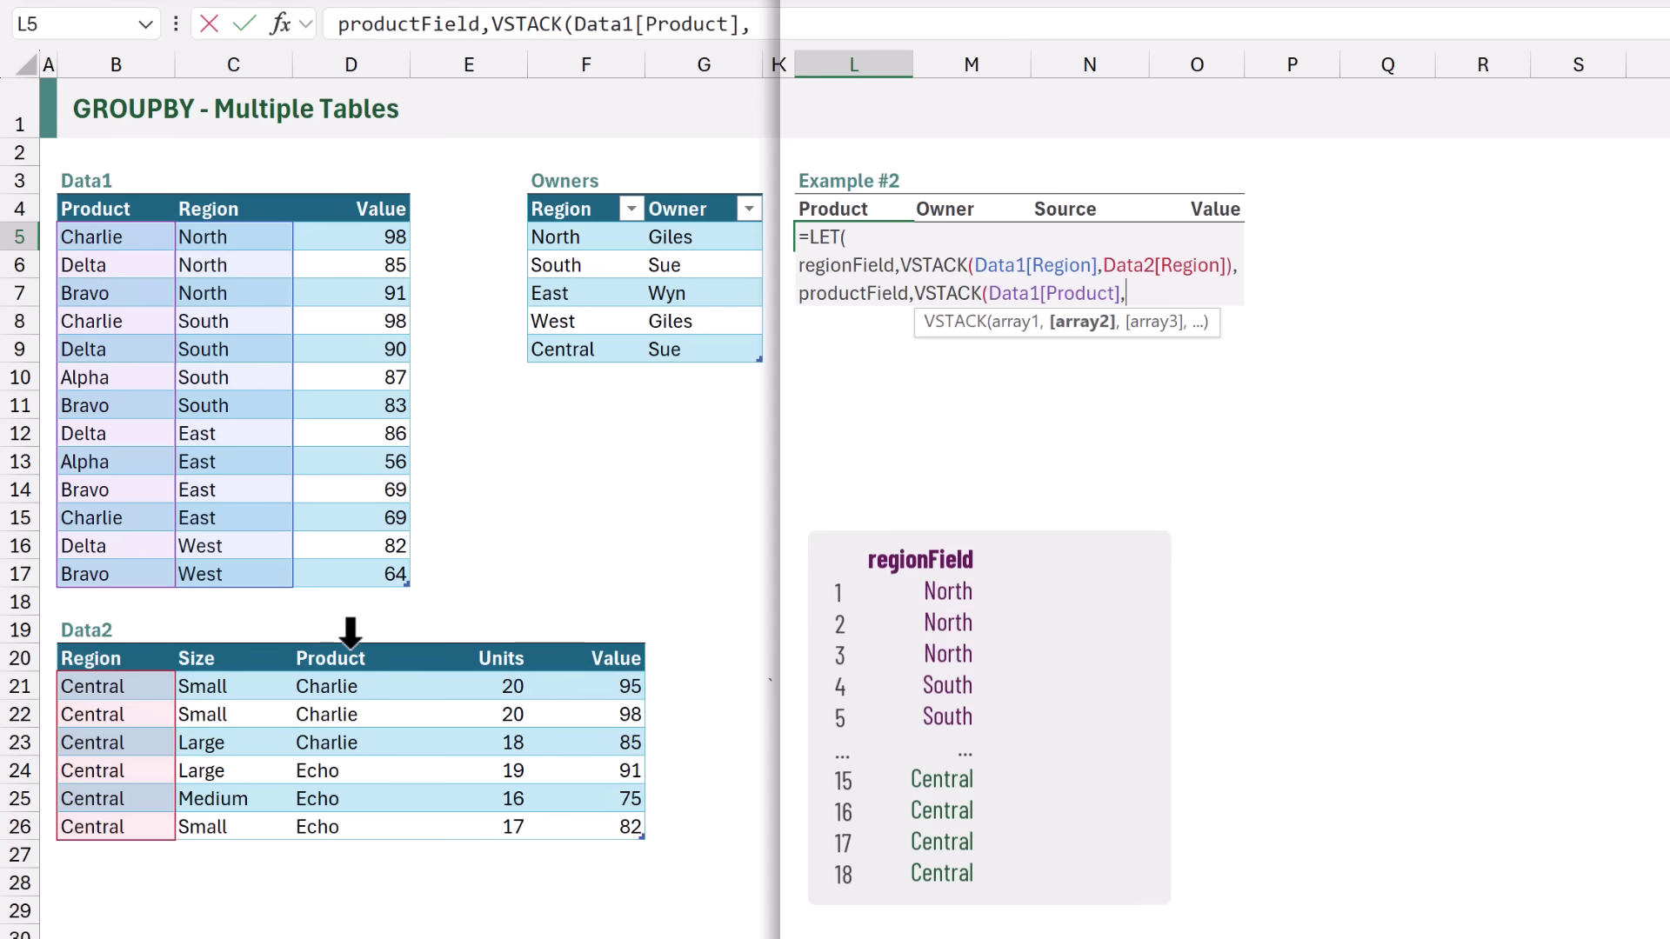
click(347, 643)
text(),)
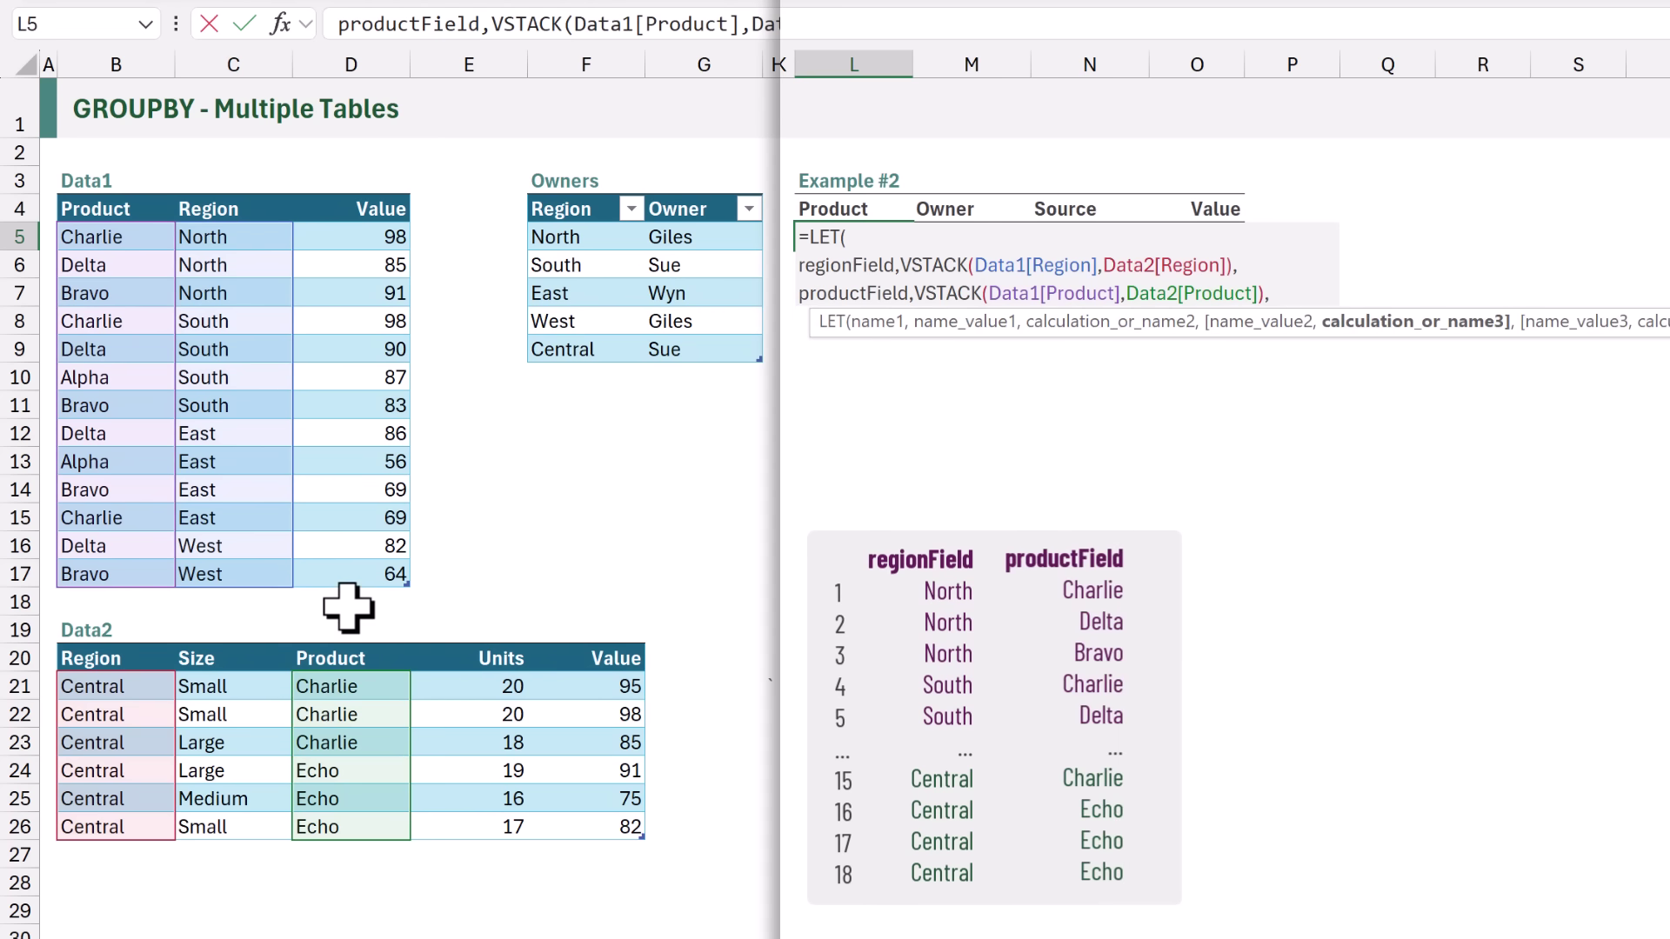
- On a new line of the LET formula, define ownerField as XLOOKUP(regionField,Owners[Region],Owners[Owner])
key(alt+Return)
text(o)
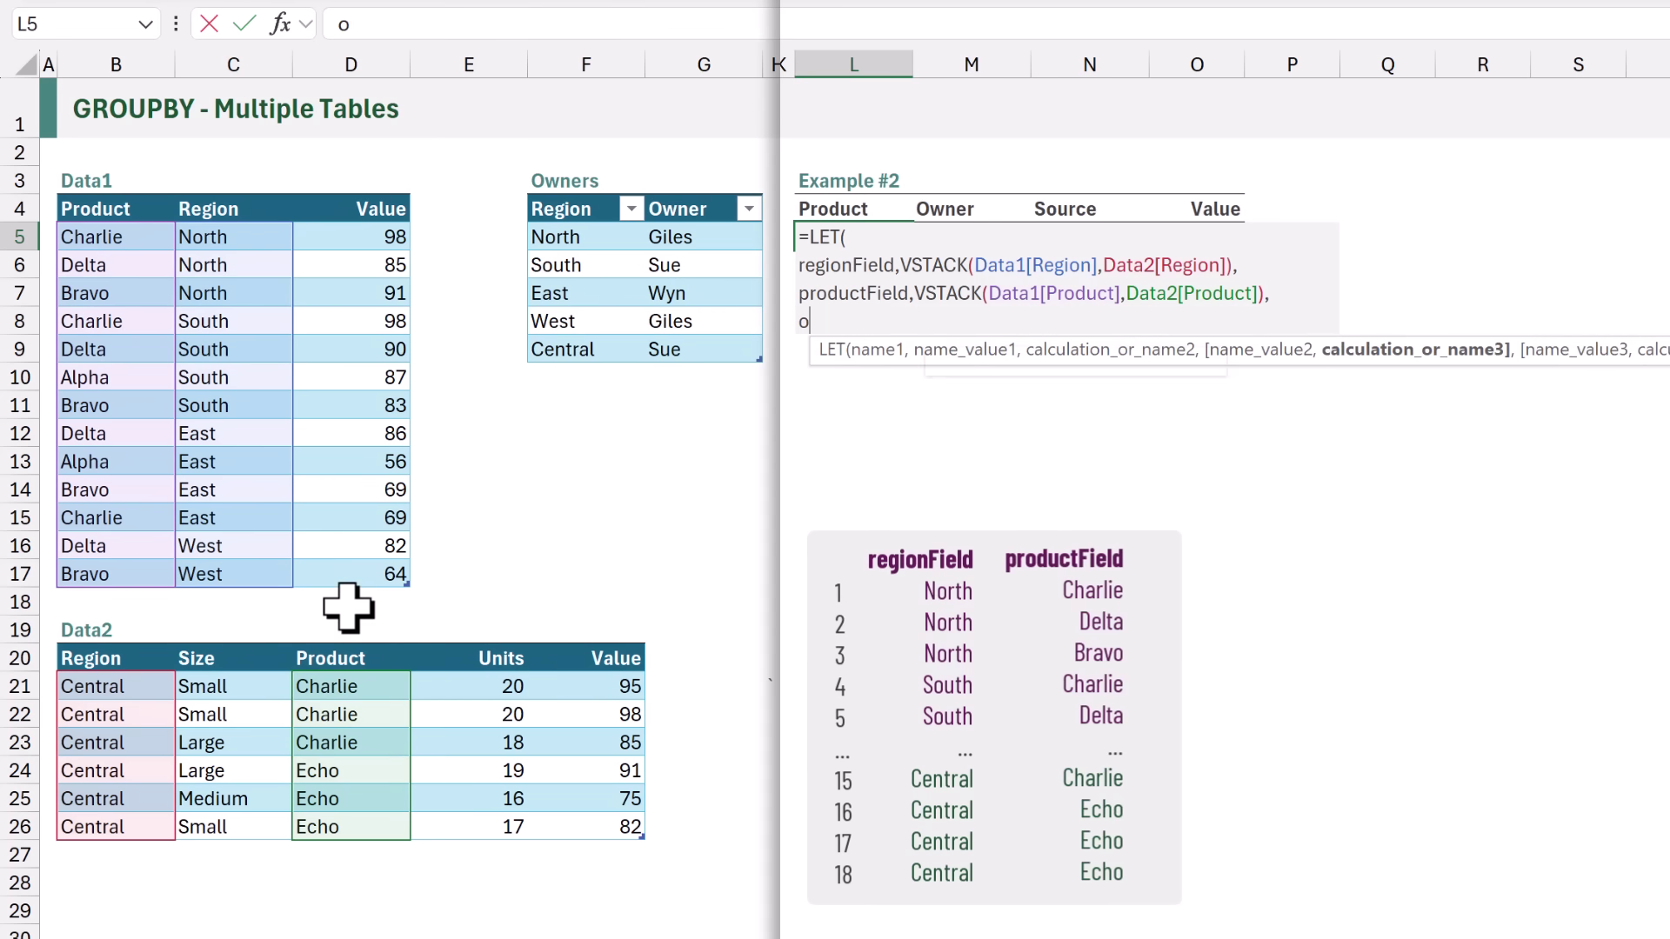
text(wnerField,)
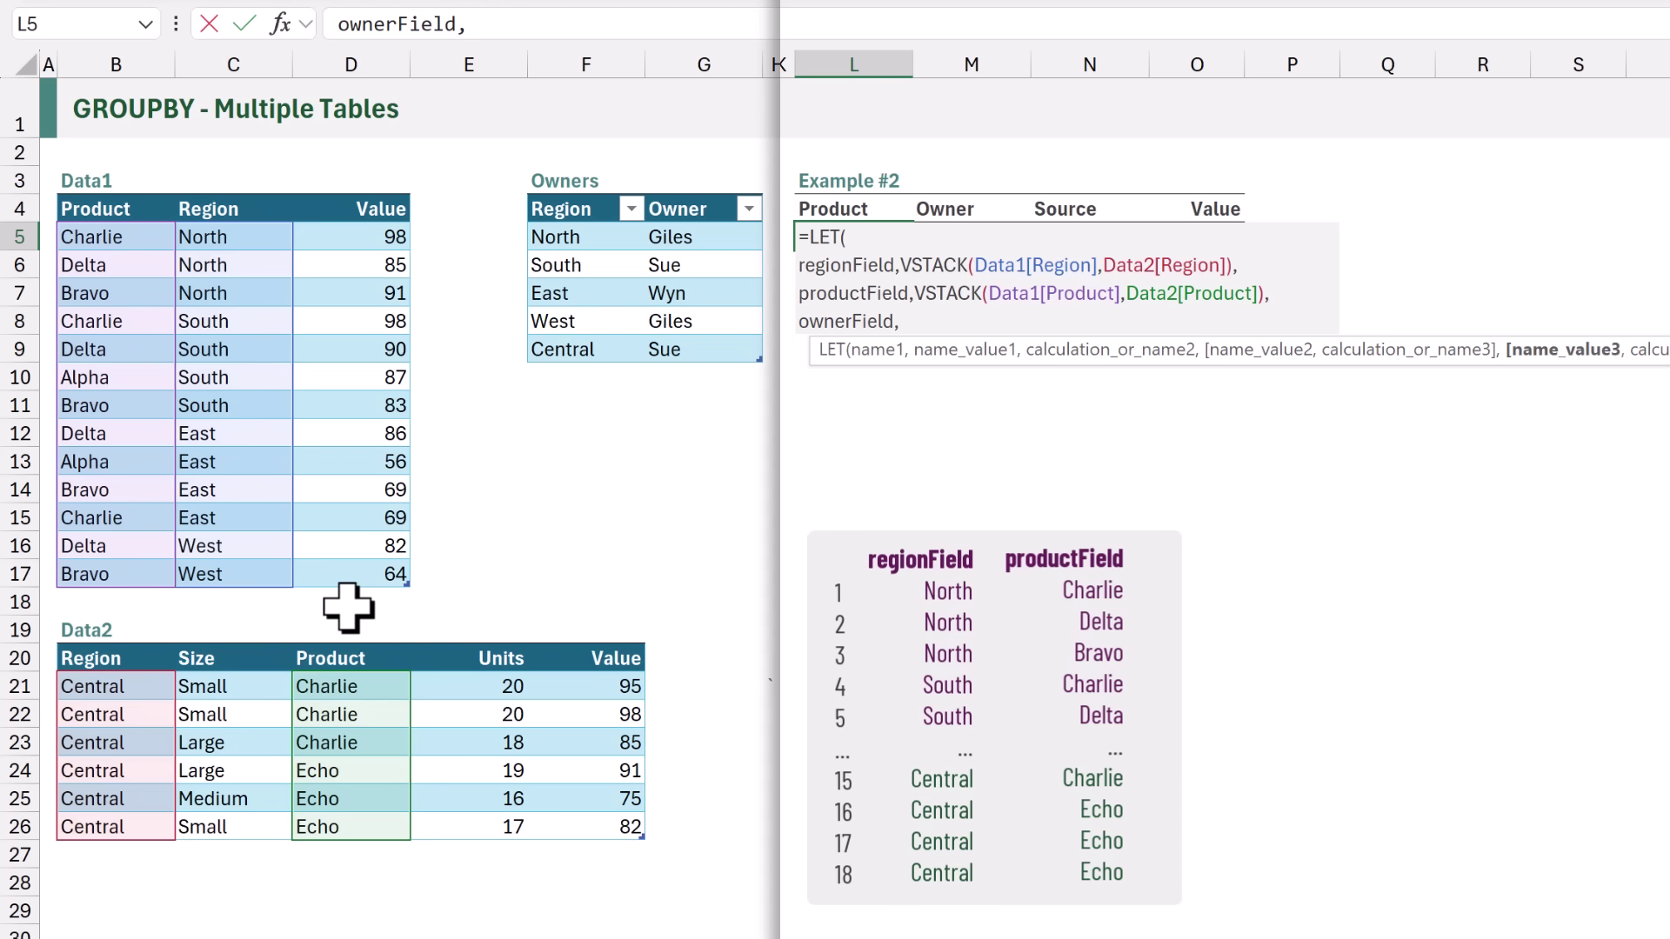
text(XLOOKUP()
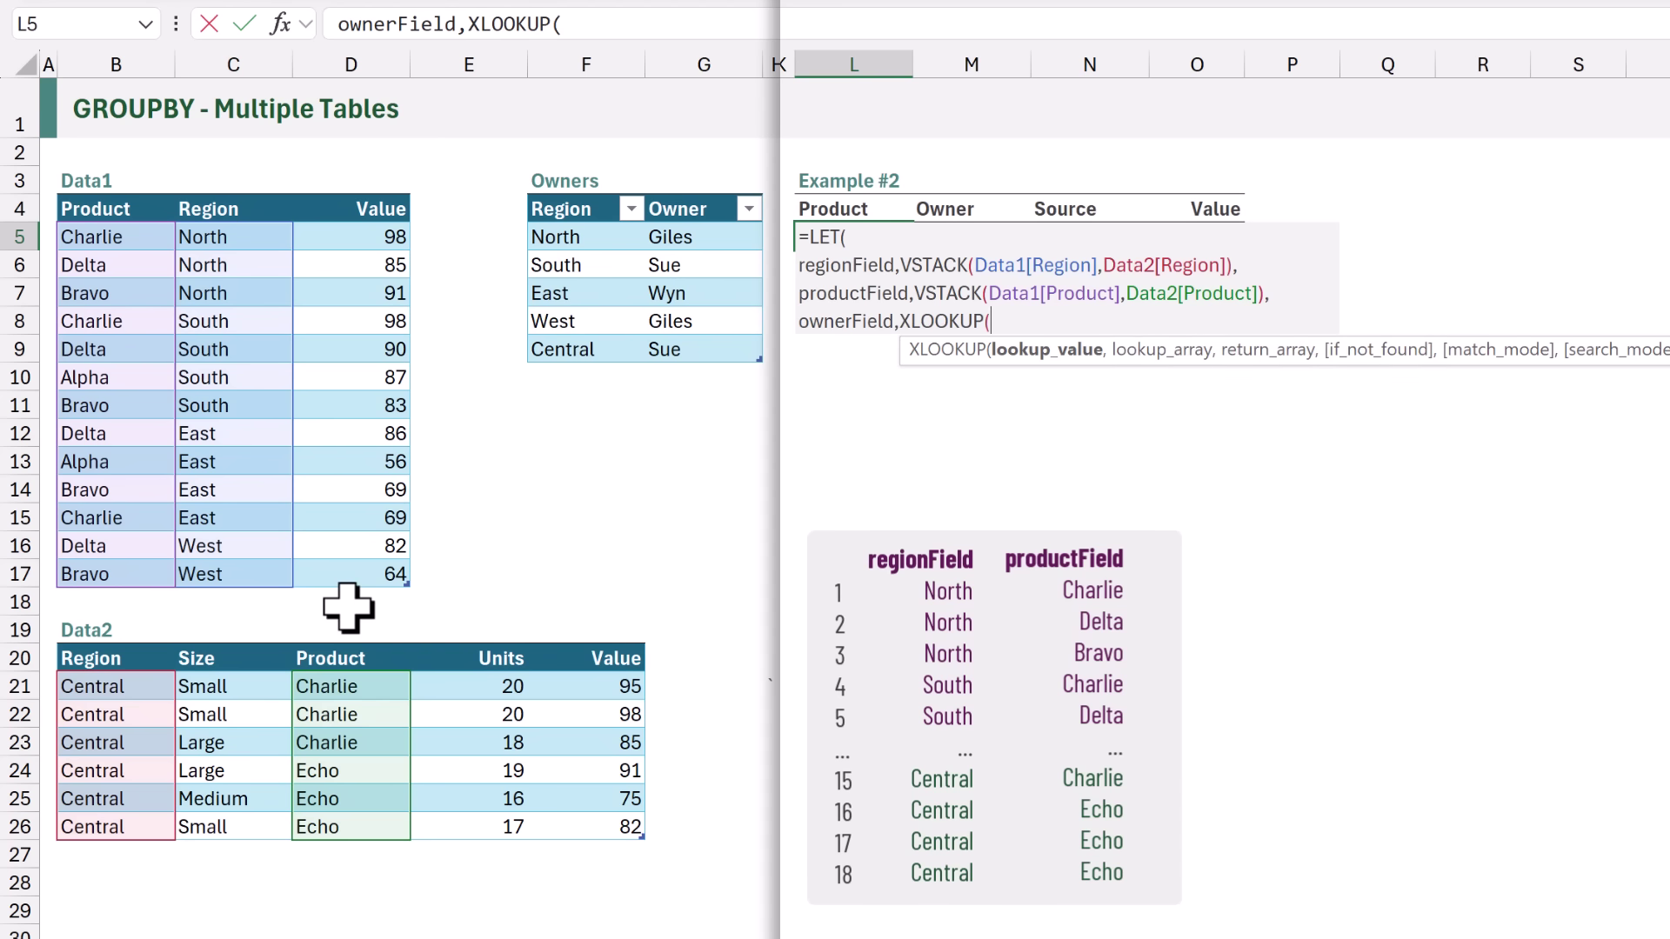
text(region)
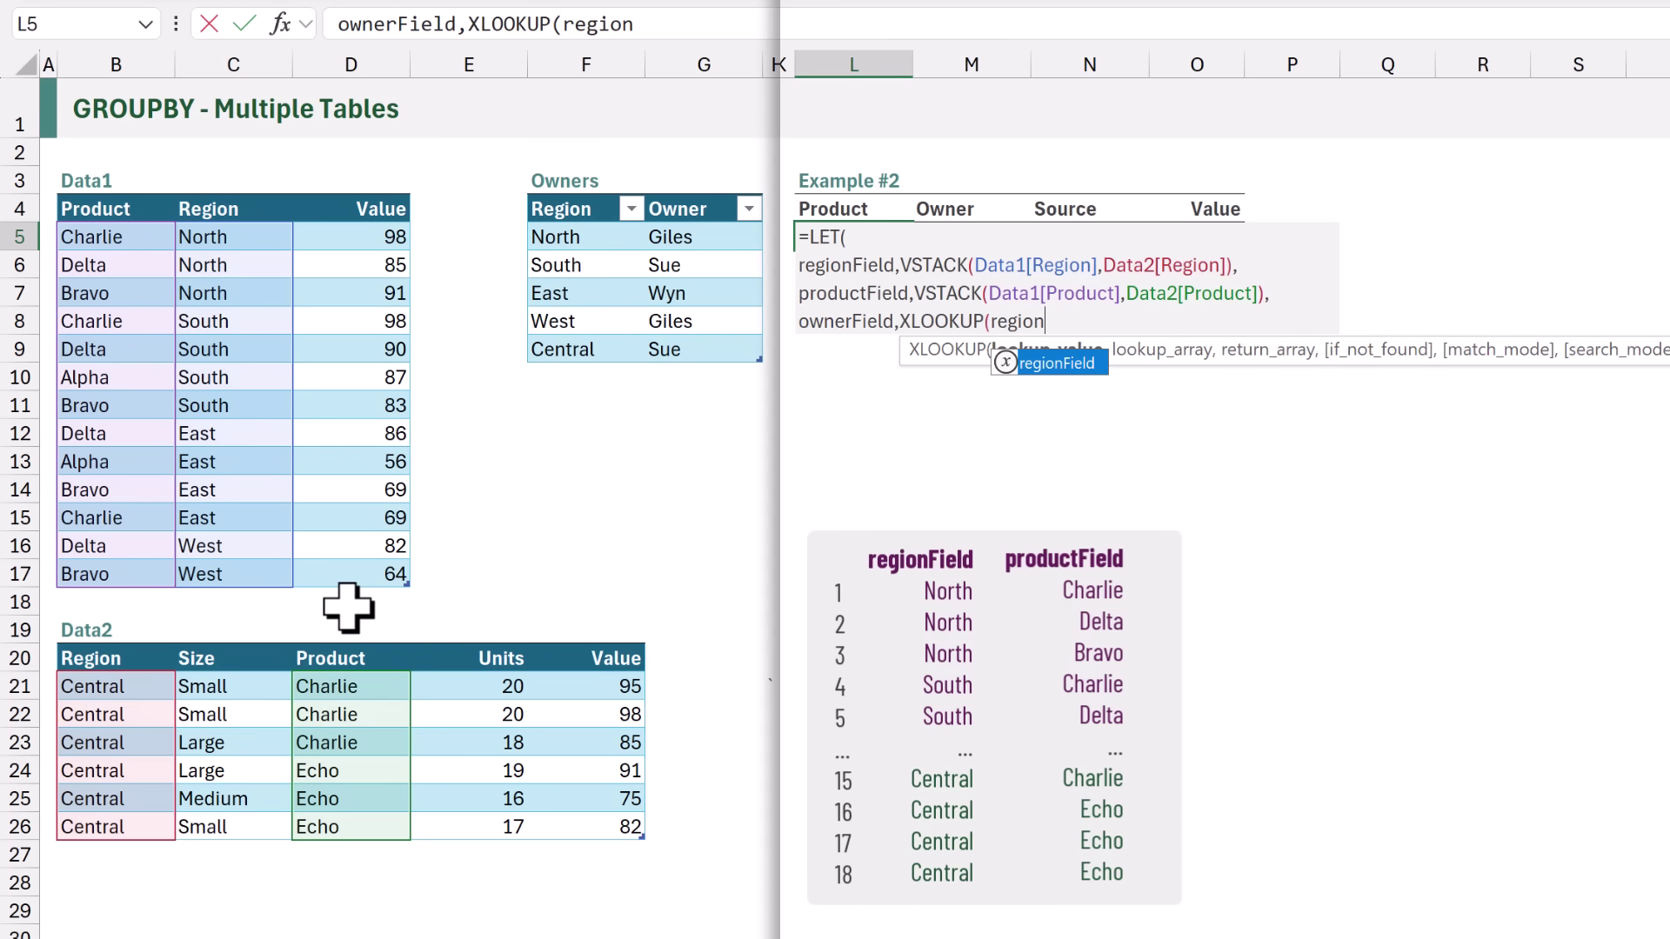
text(Field,)
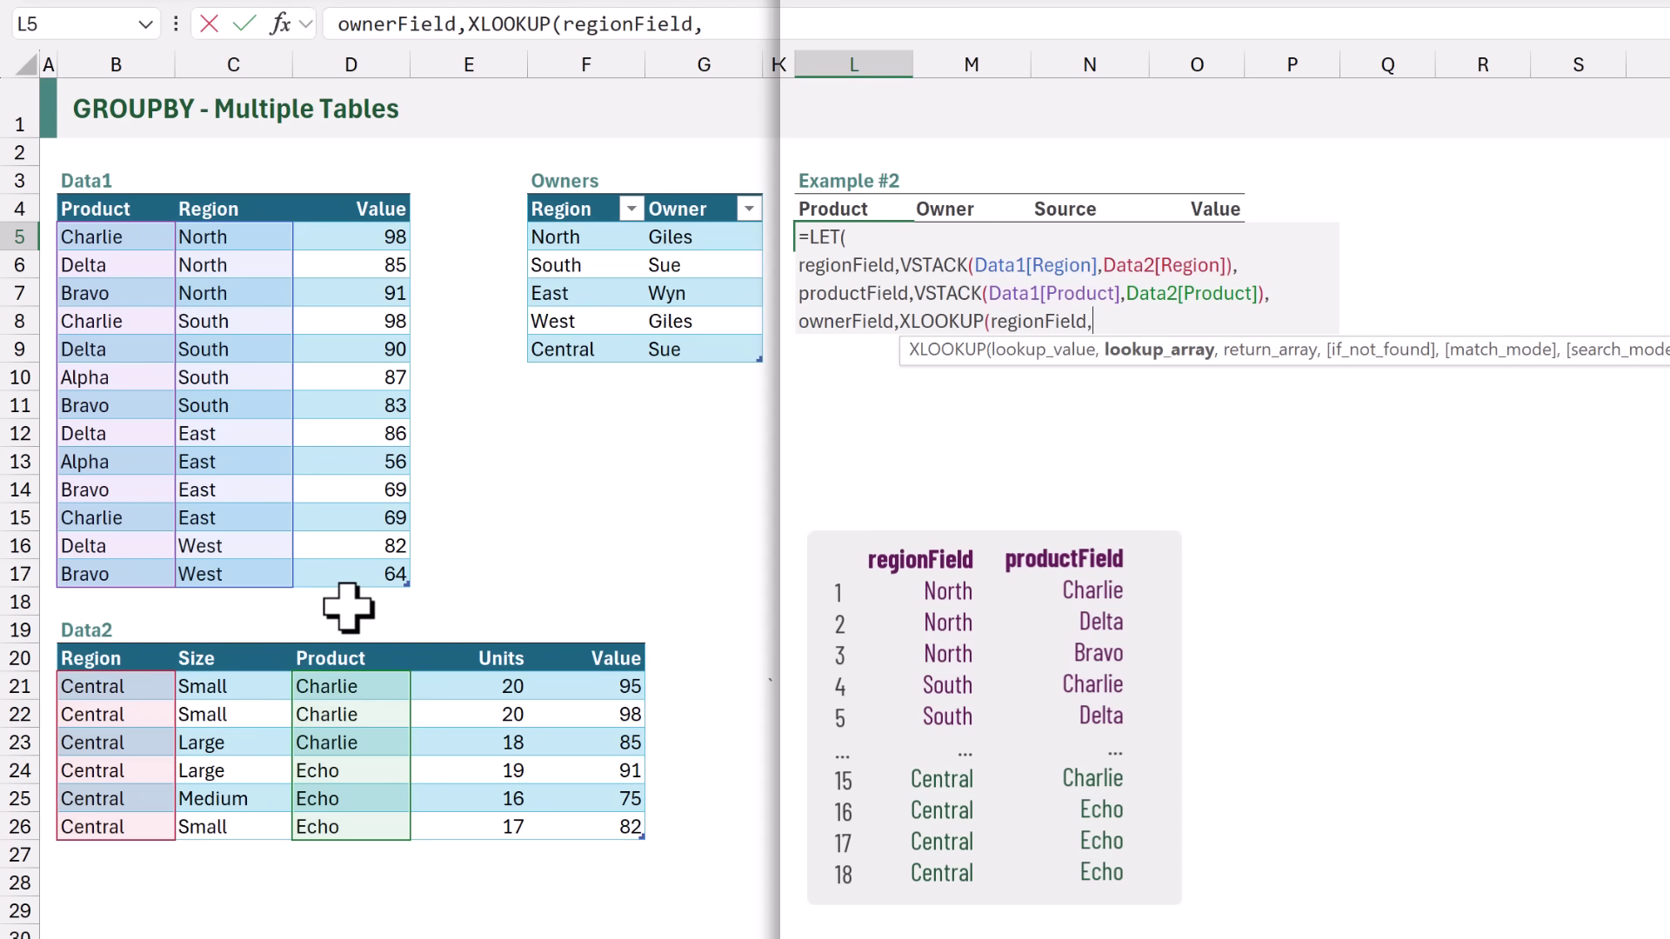
click(581, 180)
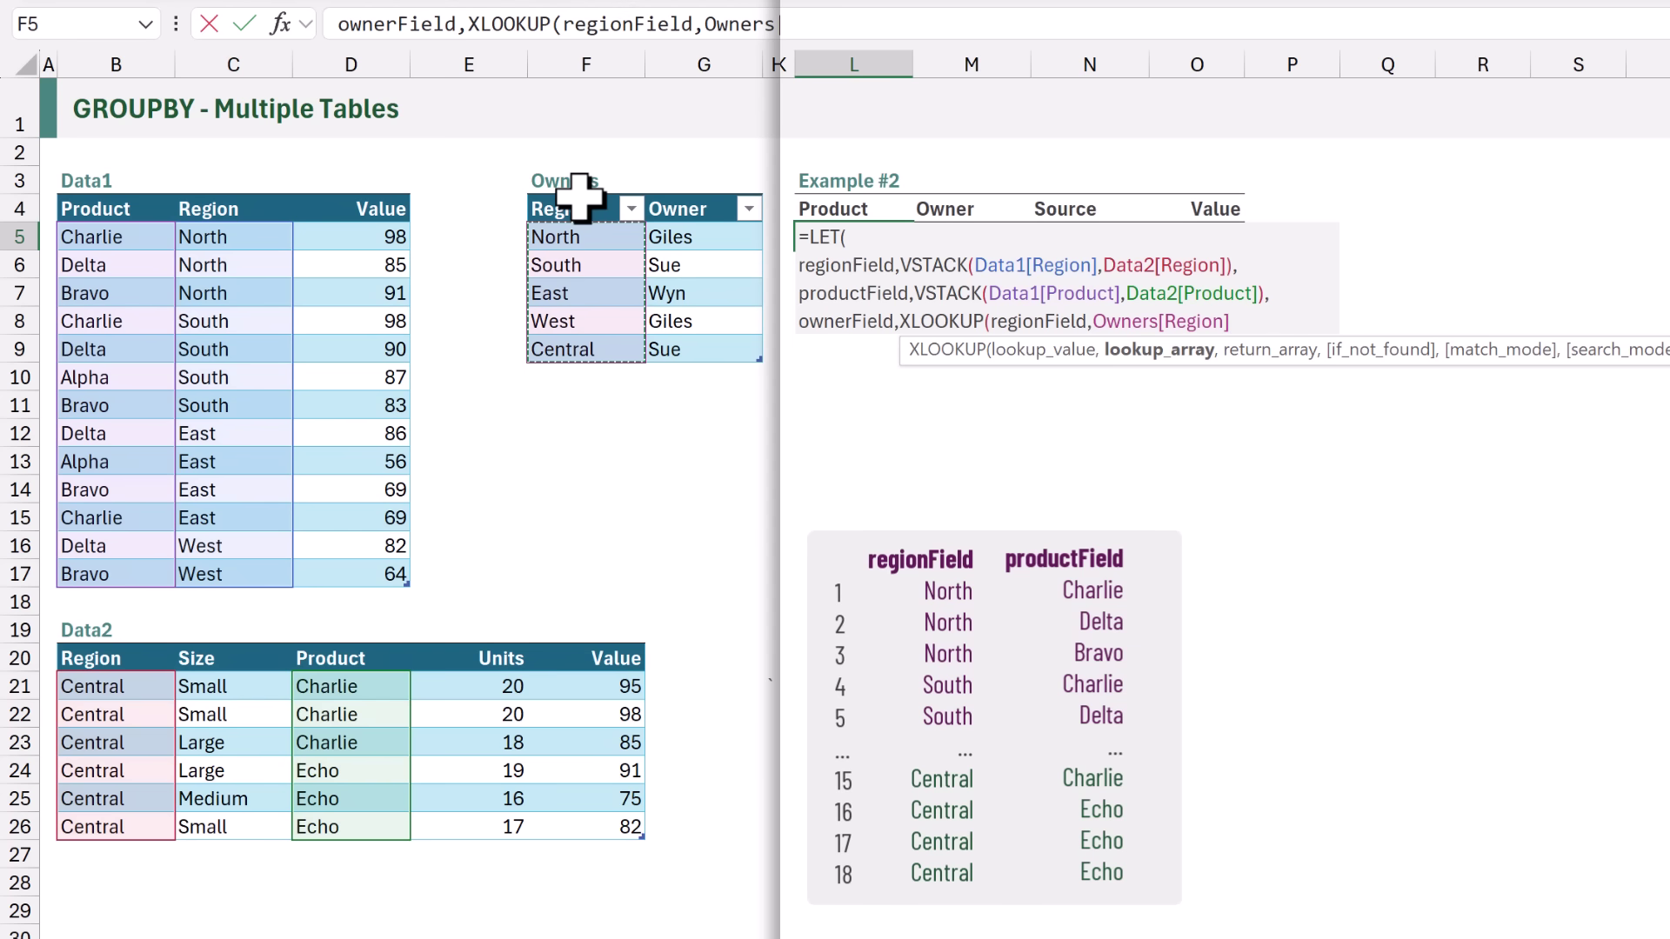
text(,)
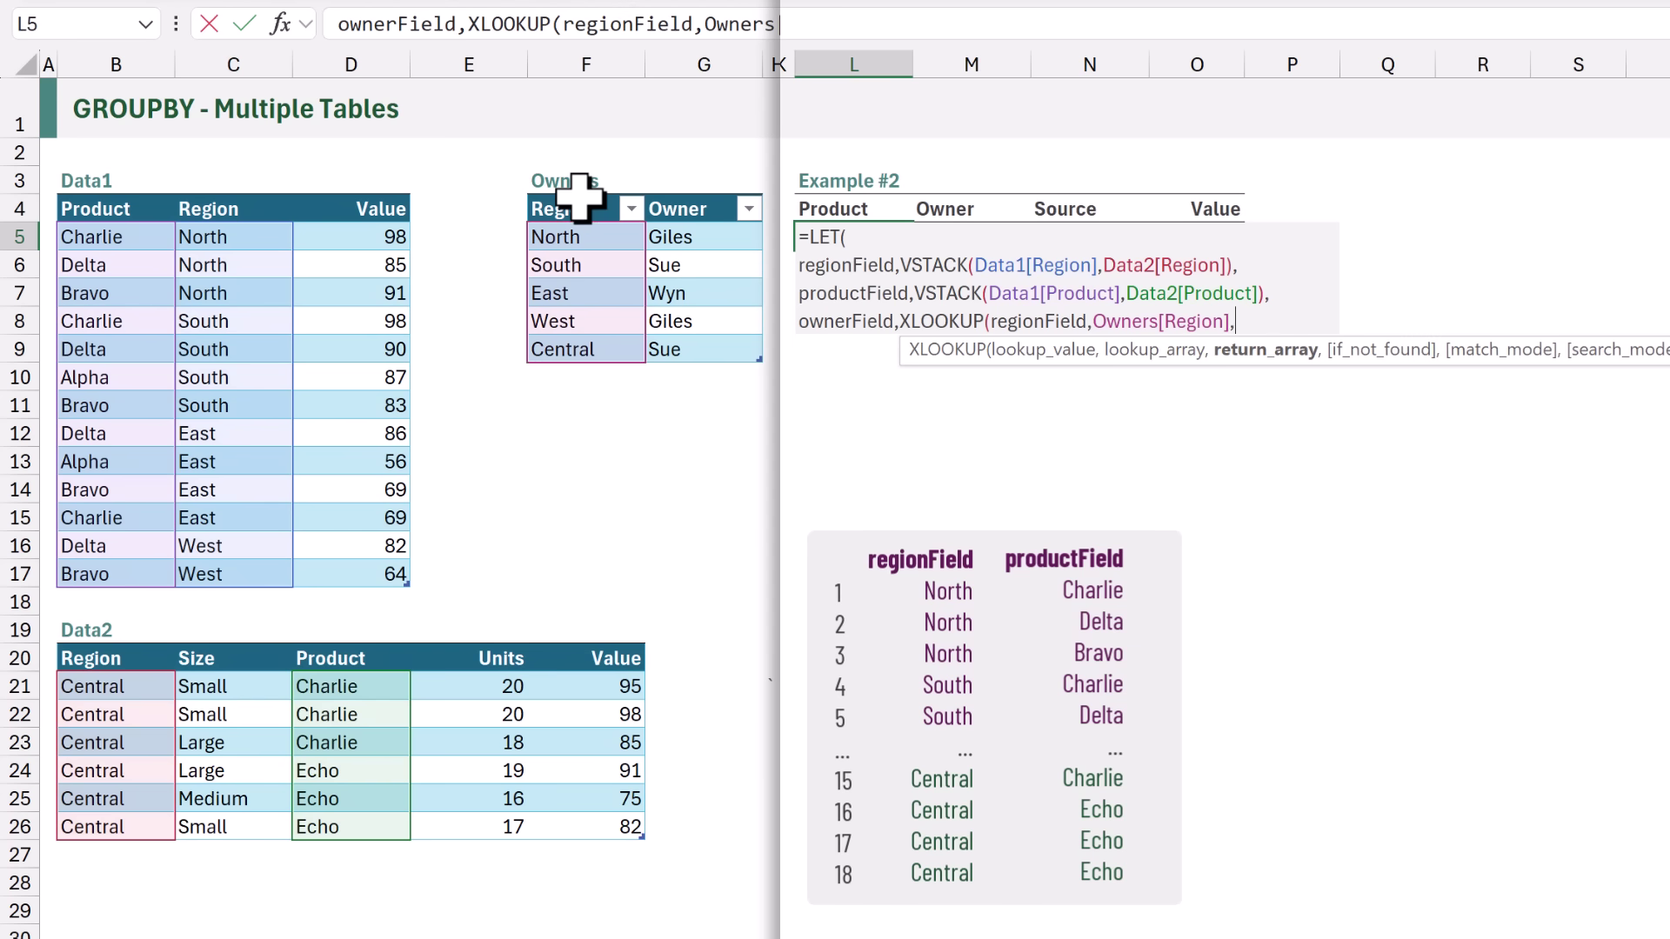
click(690, 200)
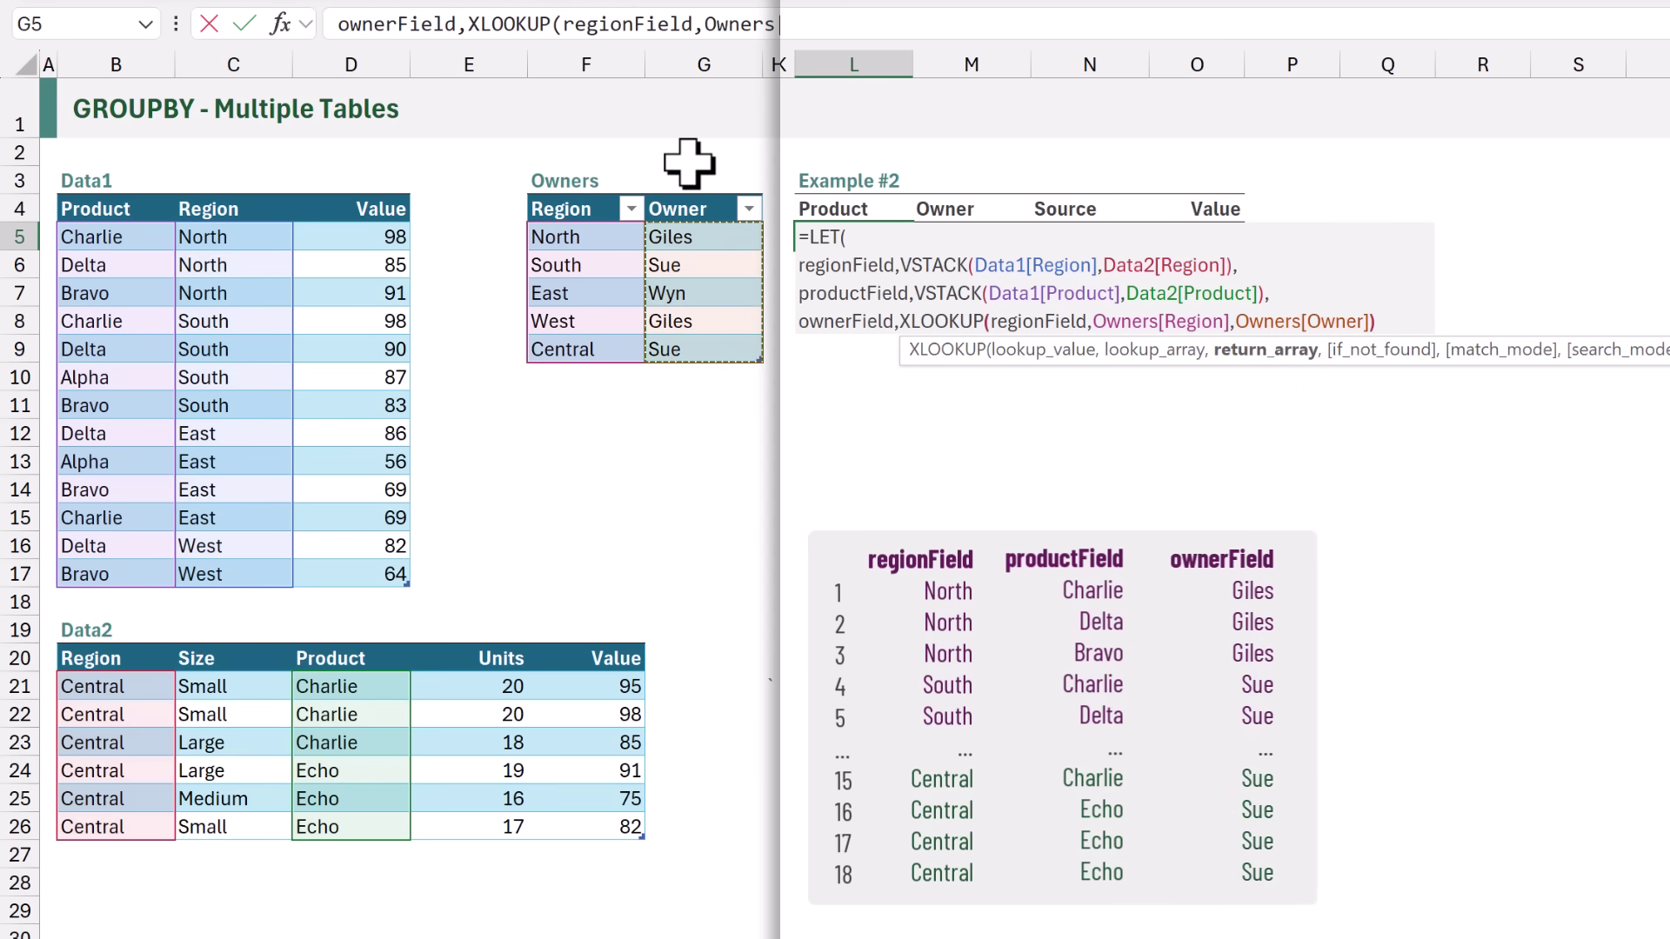
text(),)
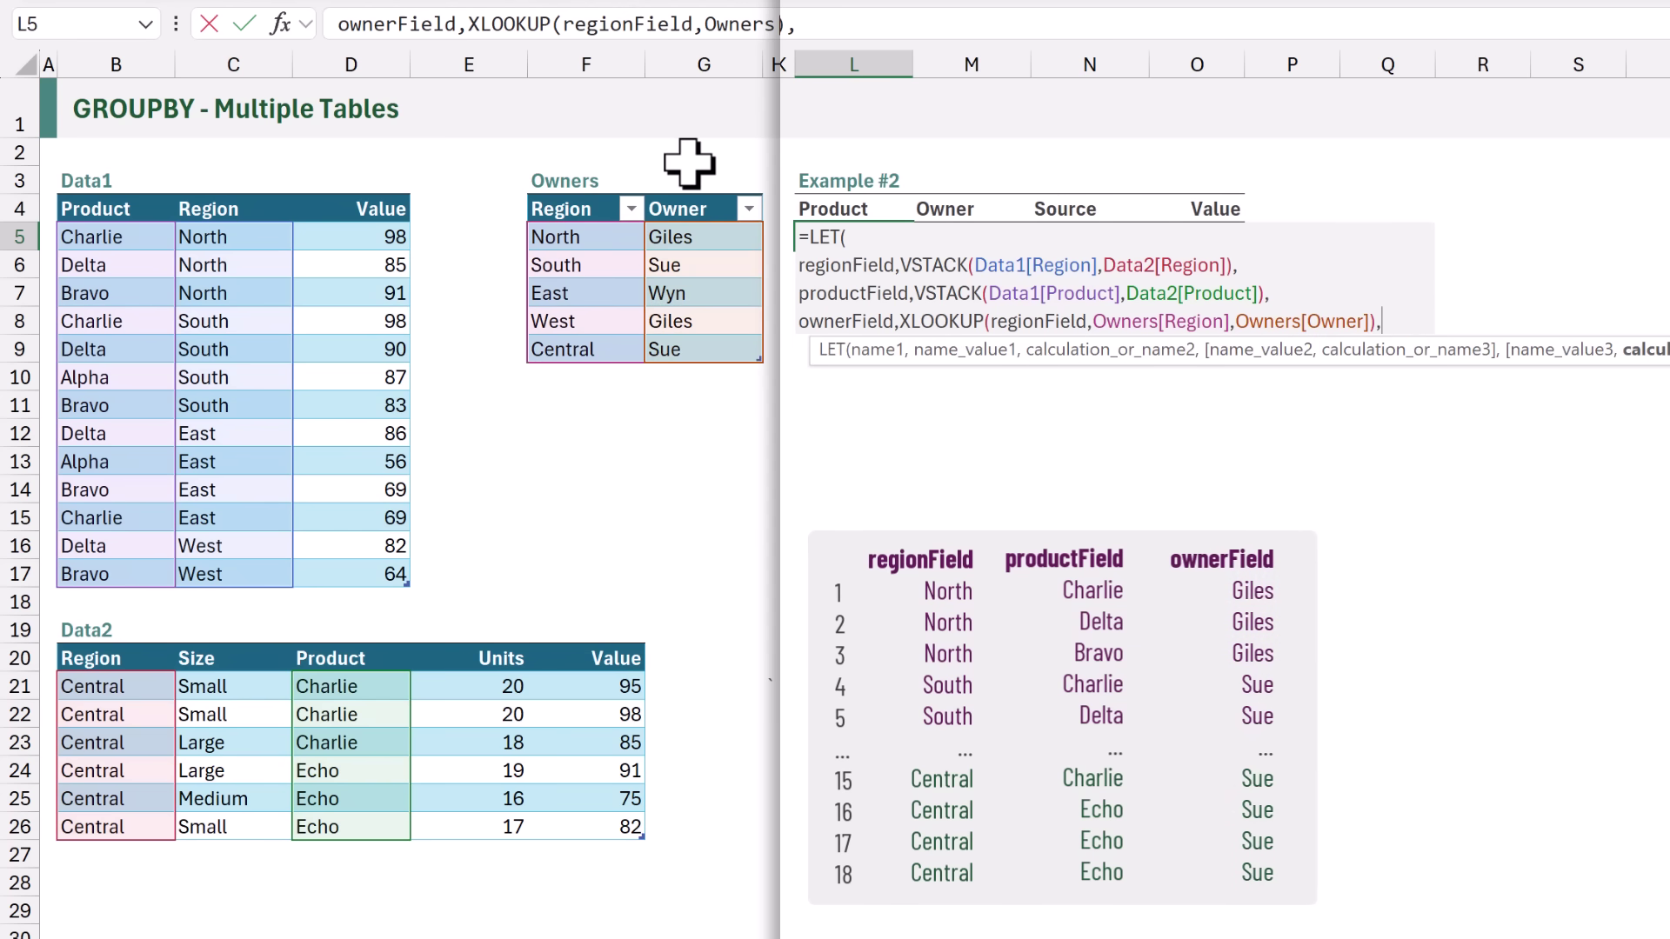
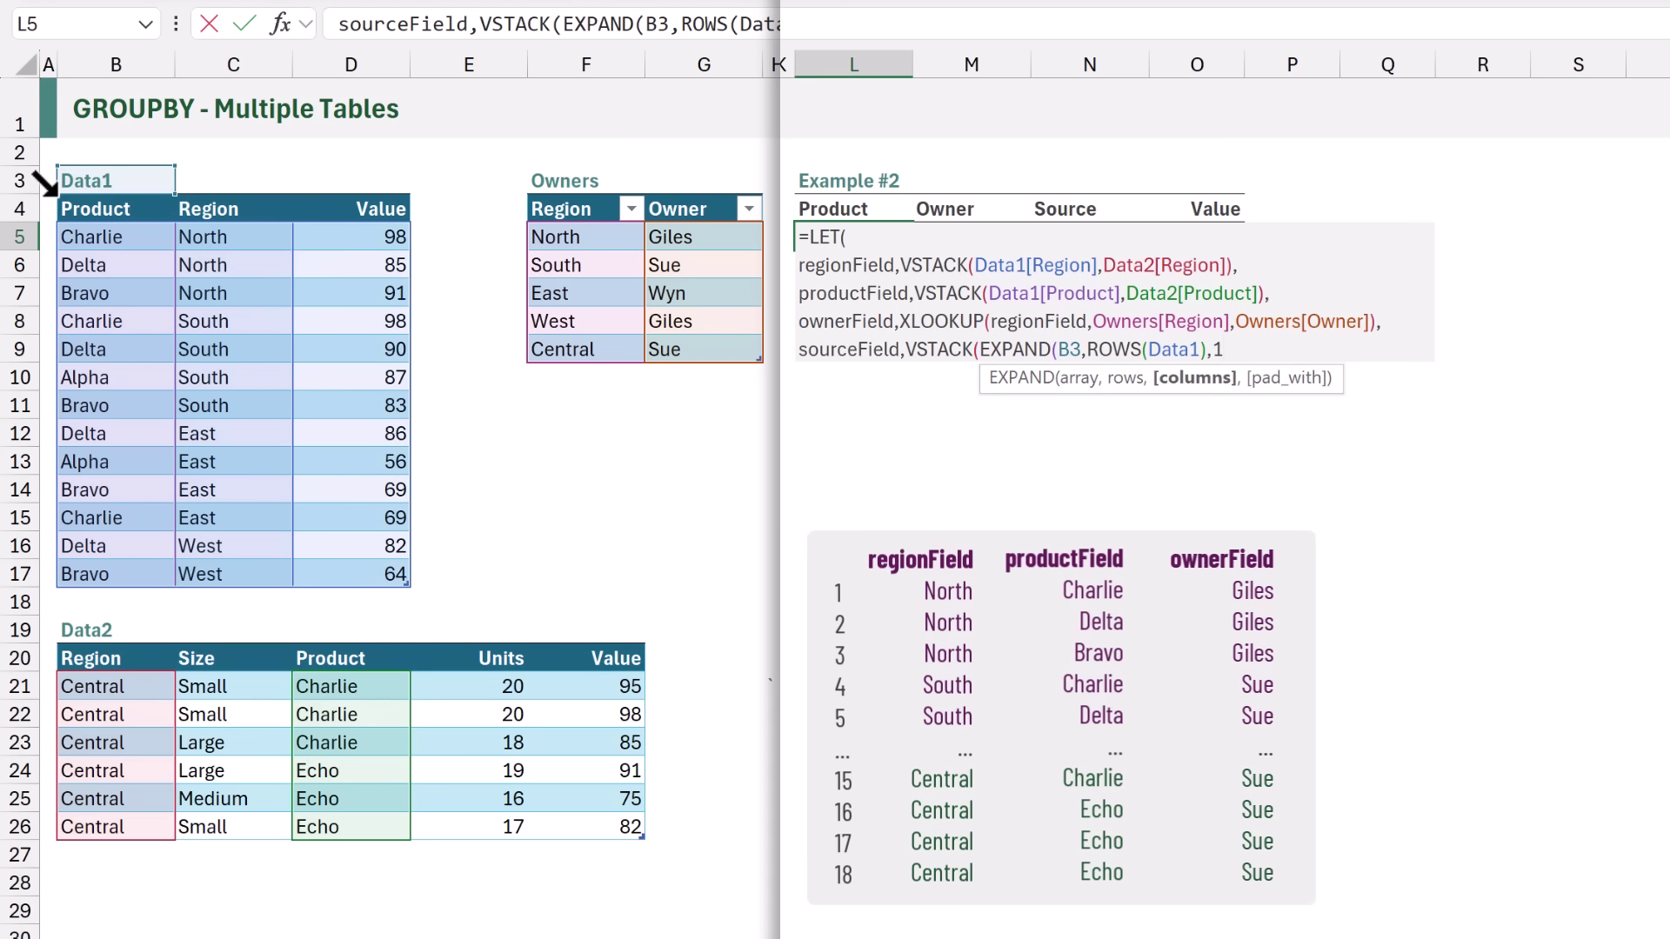
- Complete the first EXPAND in the sourceField definition with the Data1 label cell B3 as its pad value
text(,)
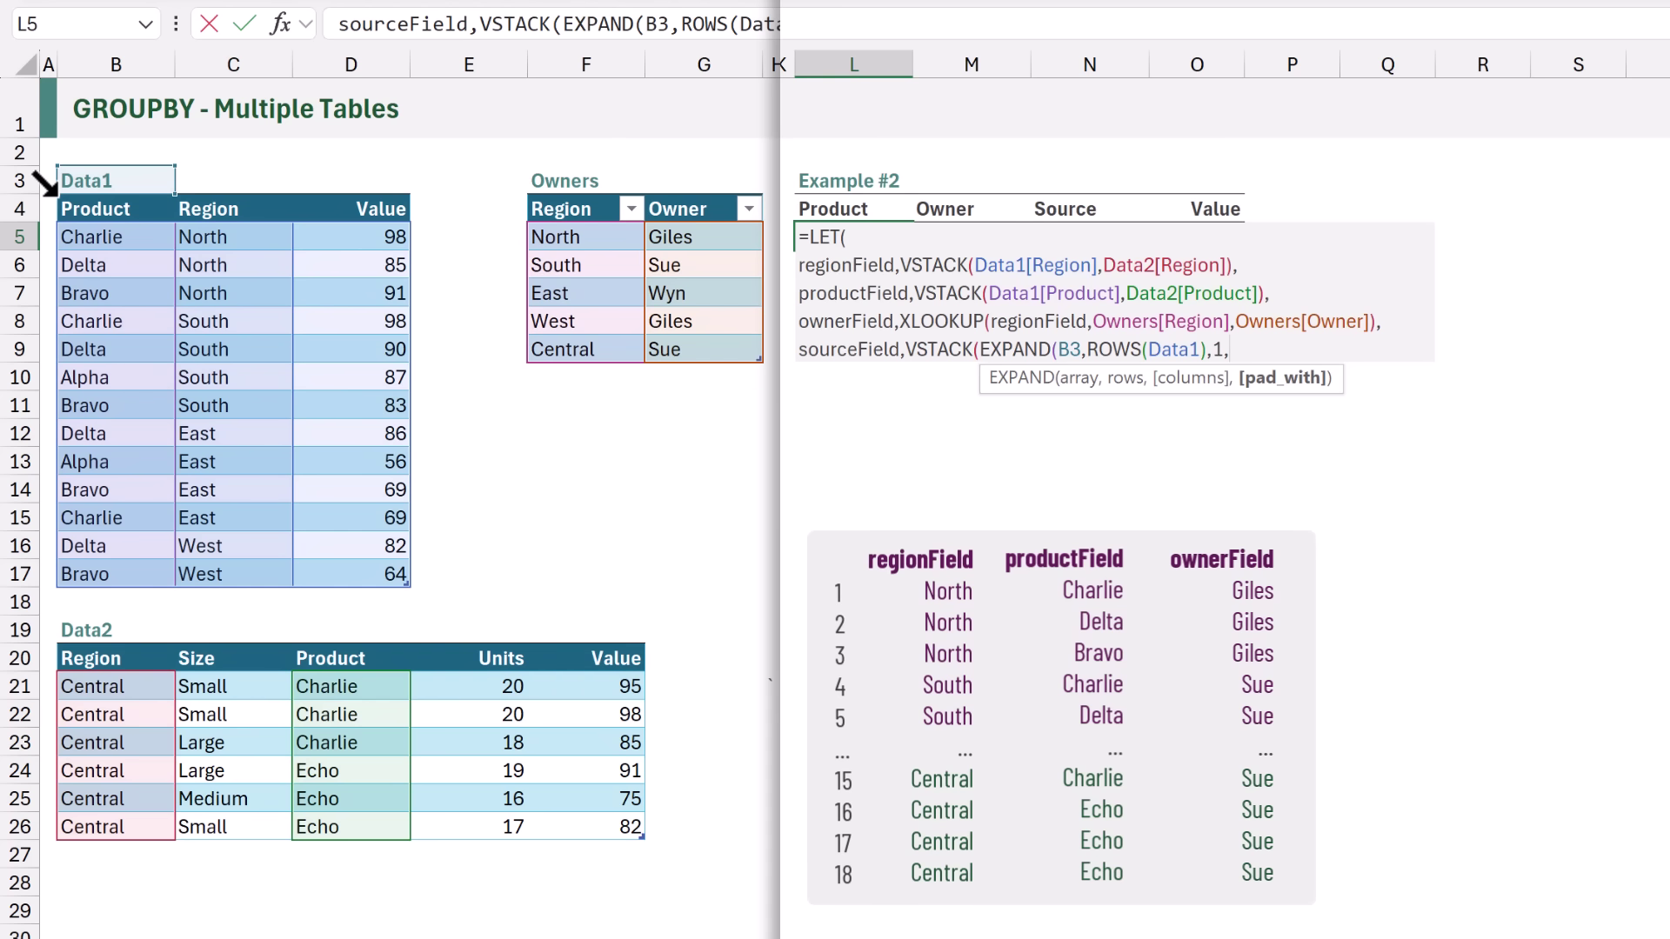
click(87, 183)
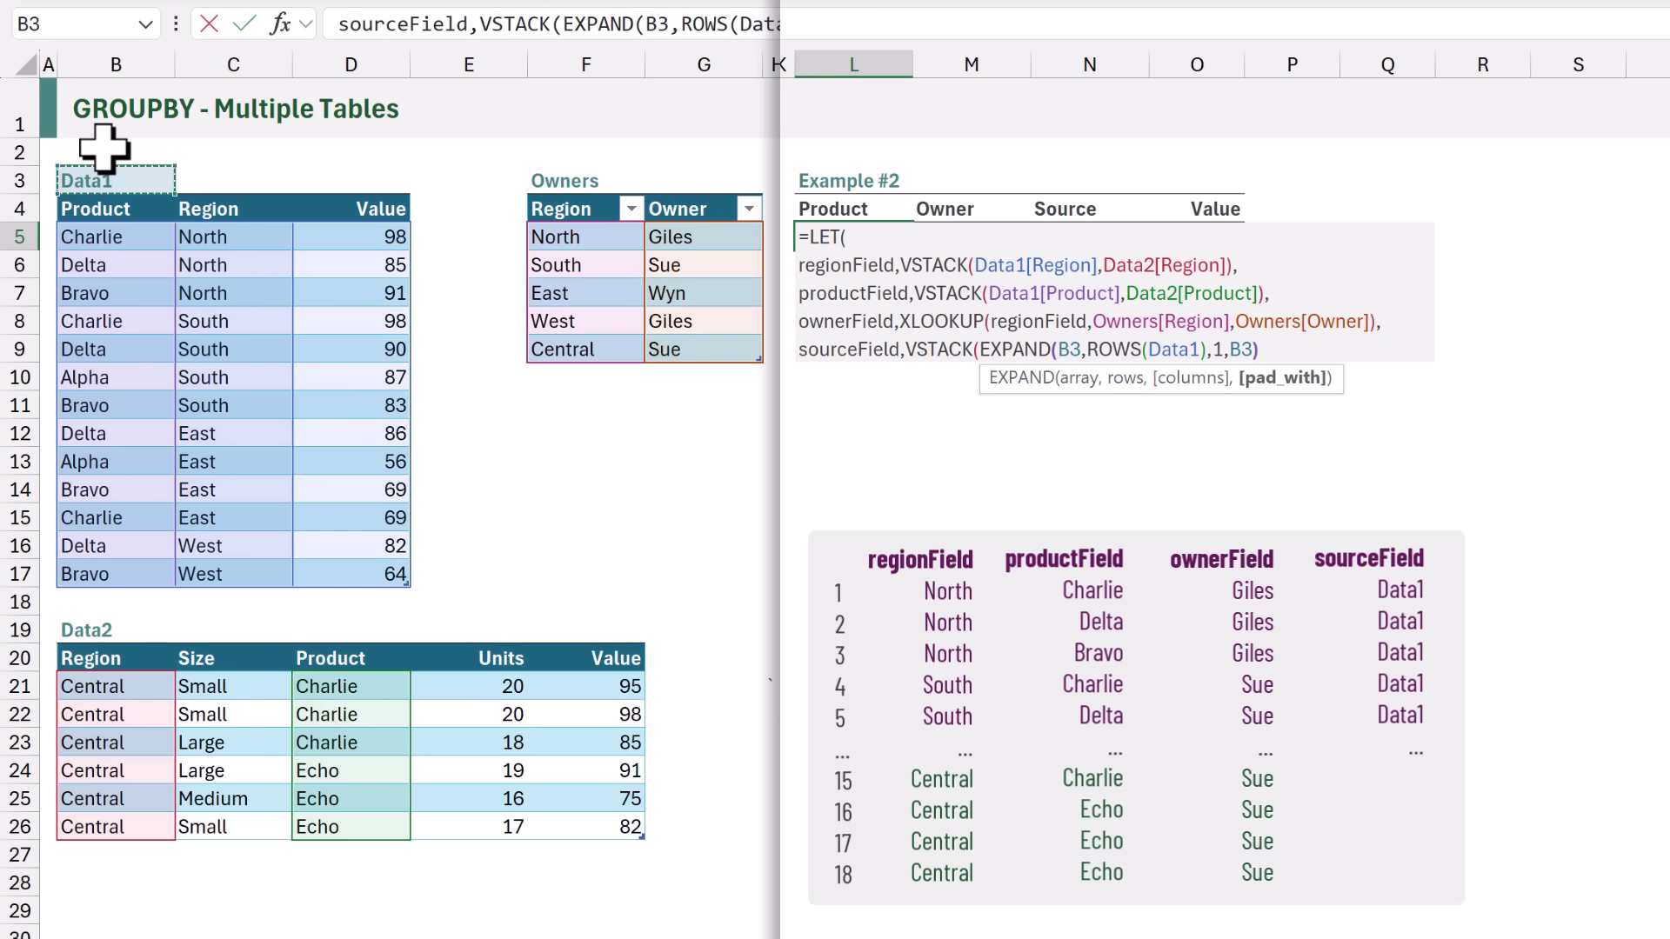
text(),)
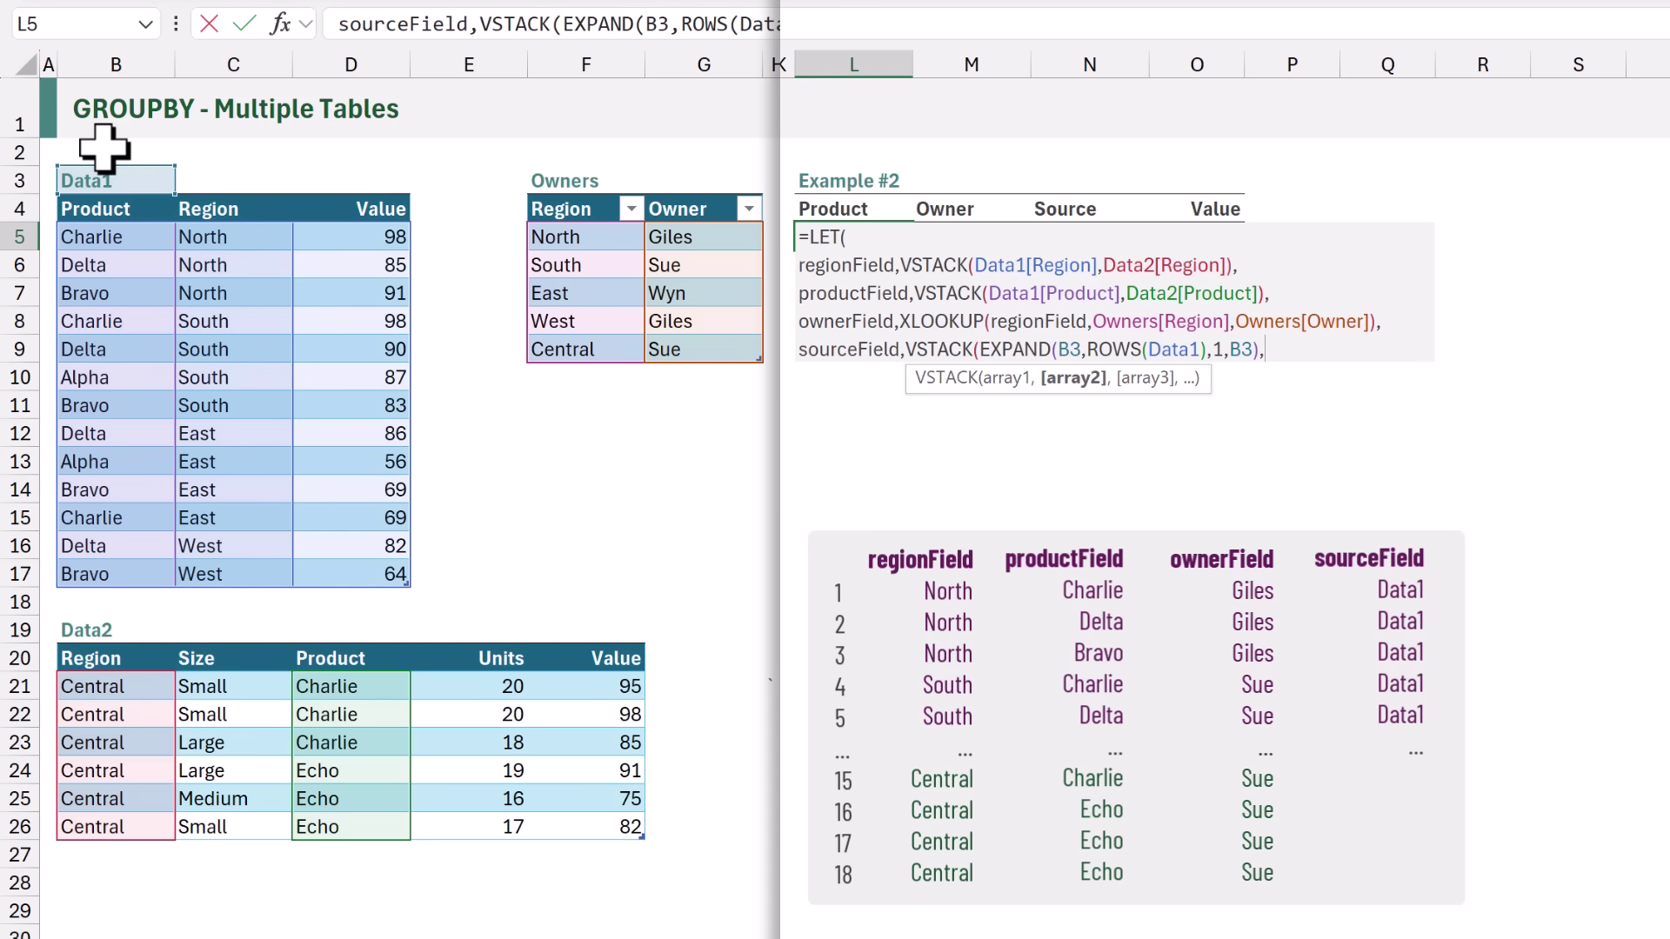
- Add EXPAND(B19,ROWS(Data2),1,B19) as the second array of the sourceField VSTACK and close the definition
text(EXPAND()
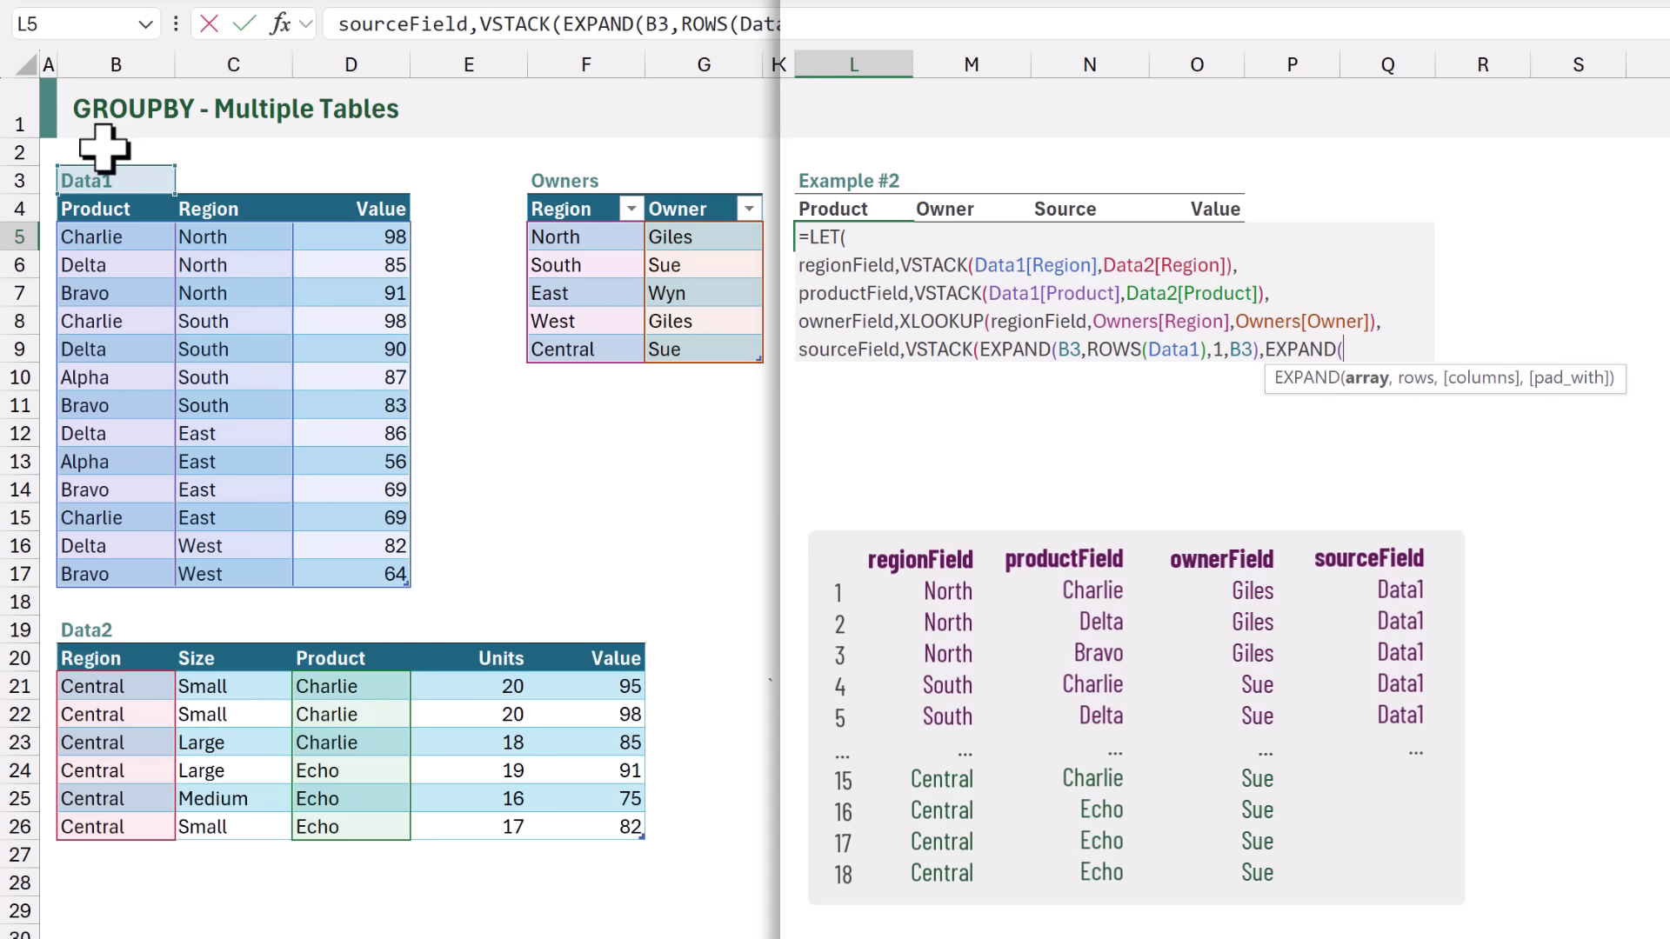
click(98, 632)
text(,ROWS()
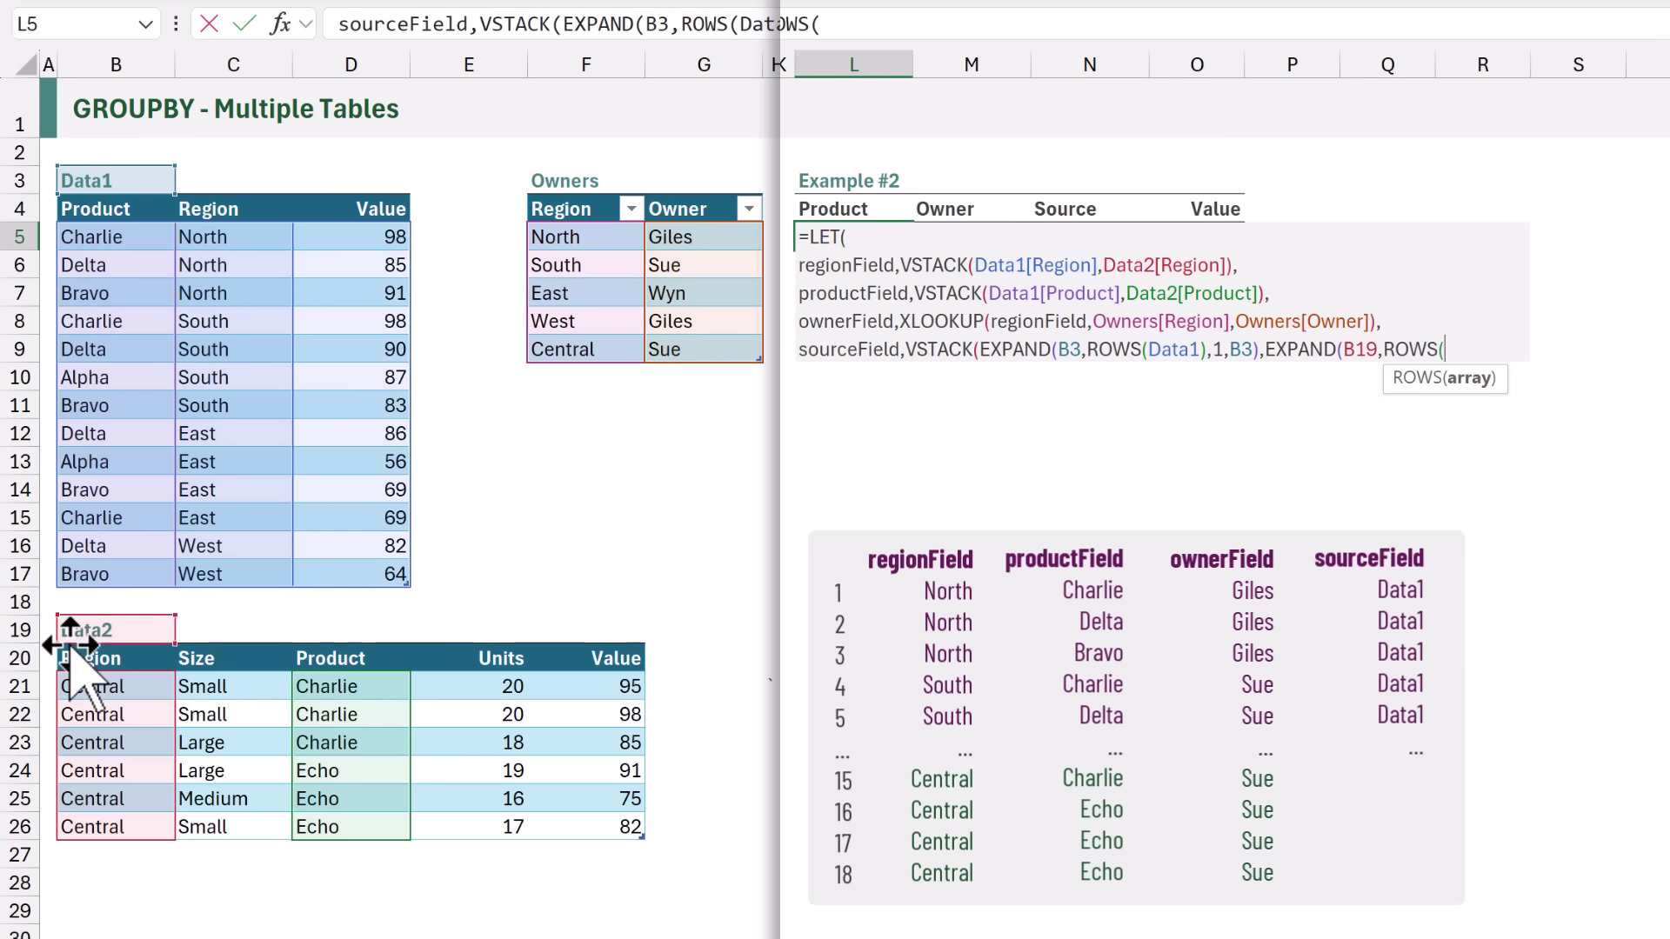
click(48, 628)
text(),)
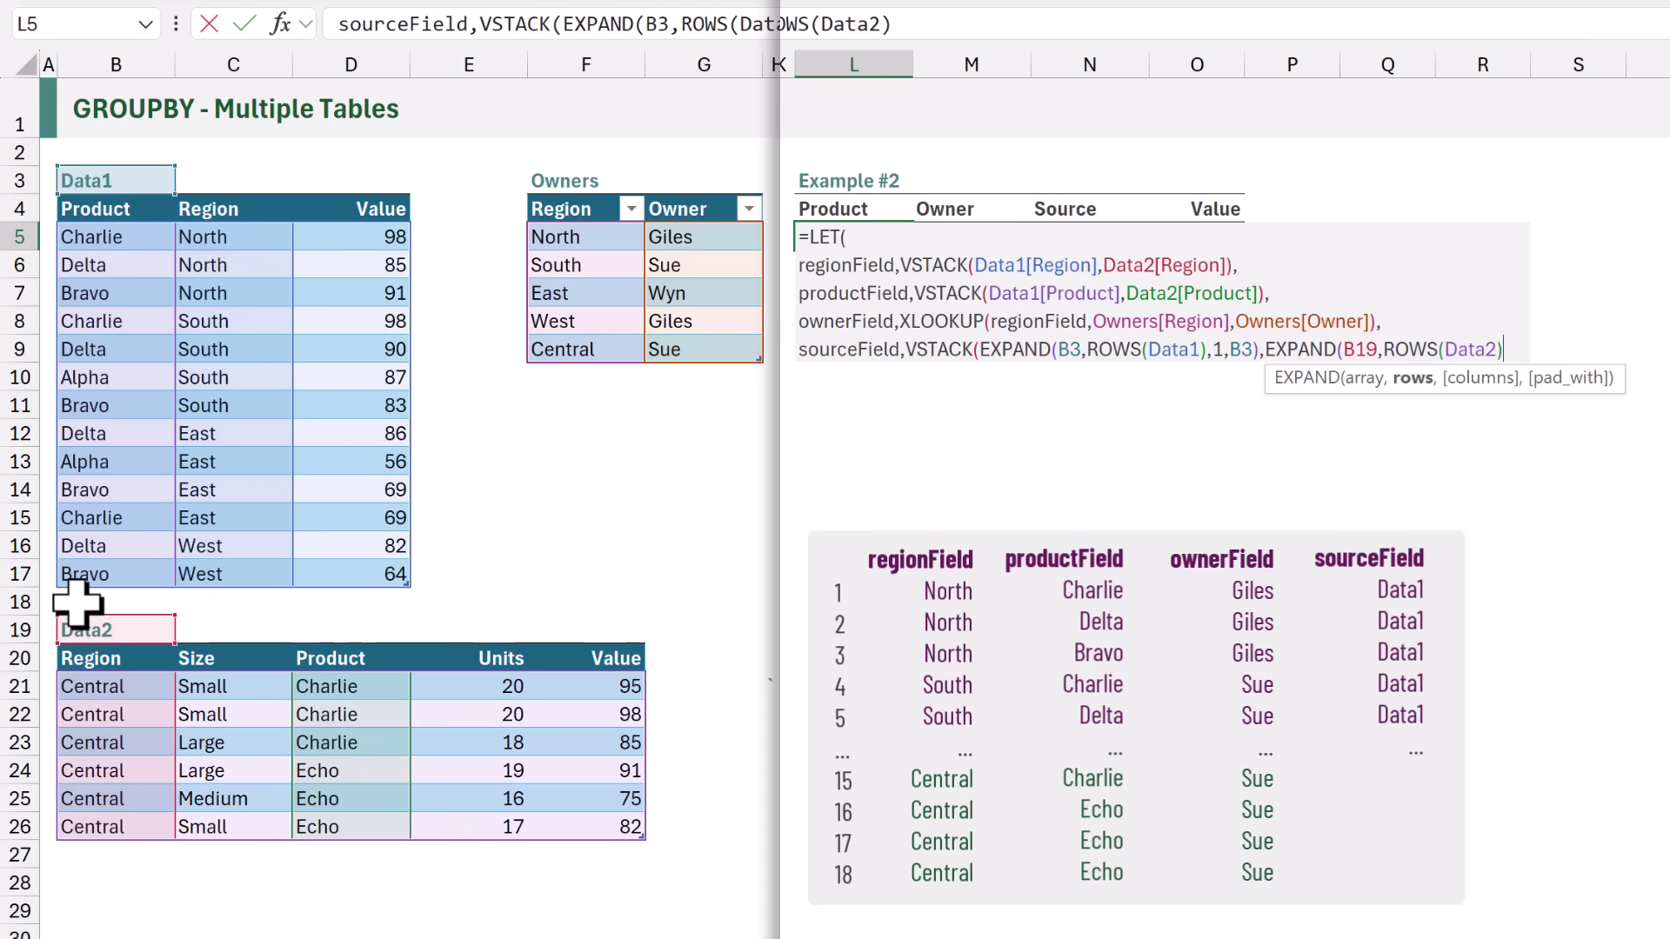
text(1,)
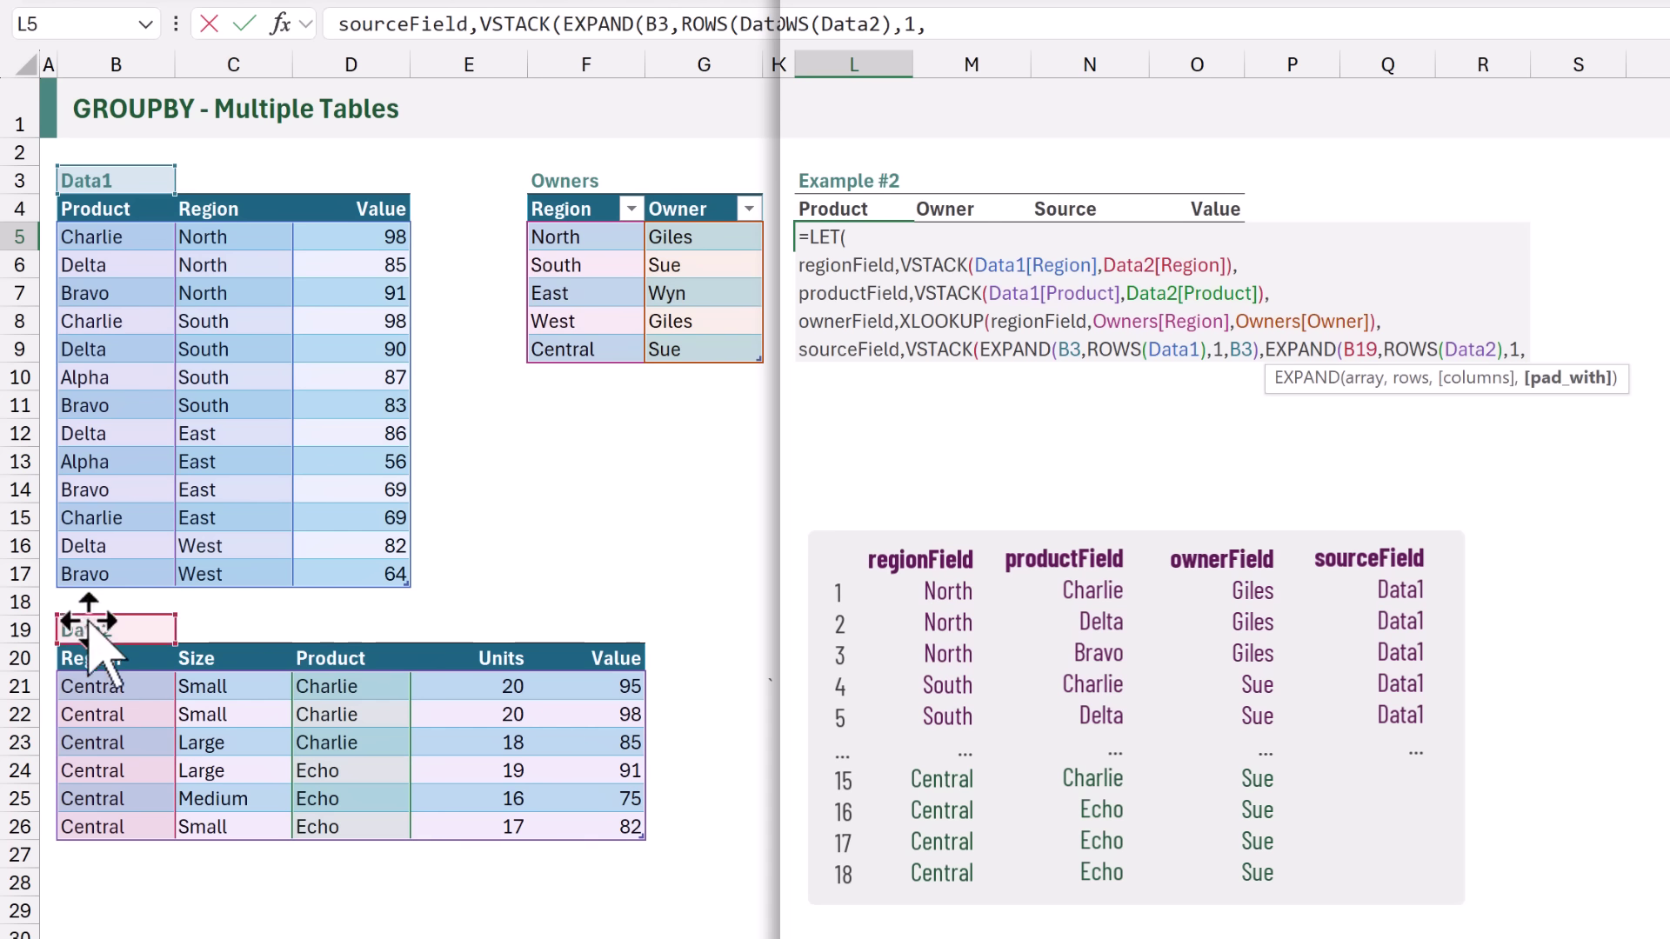
click(88, 625)
text()))
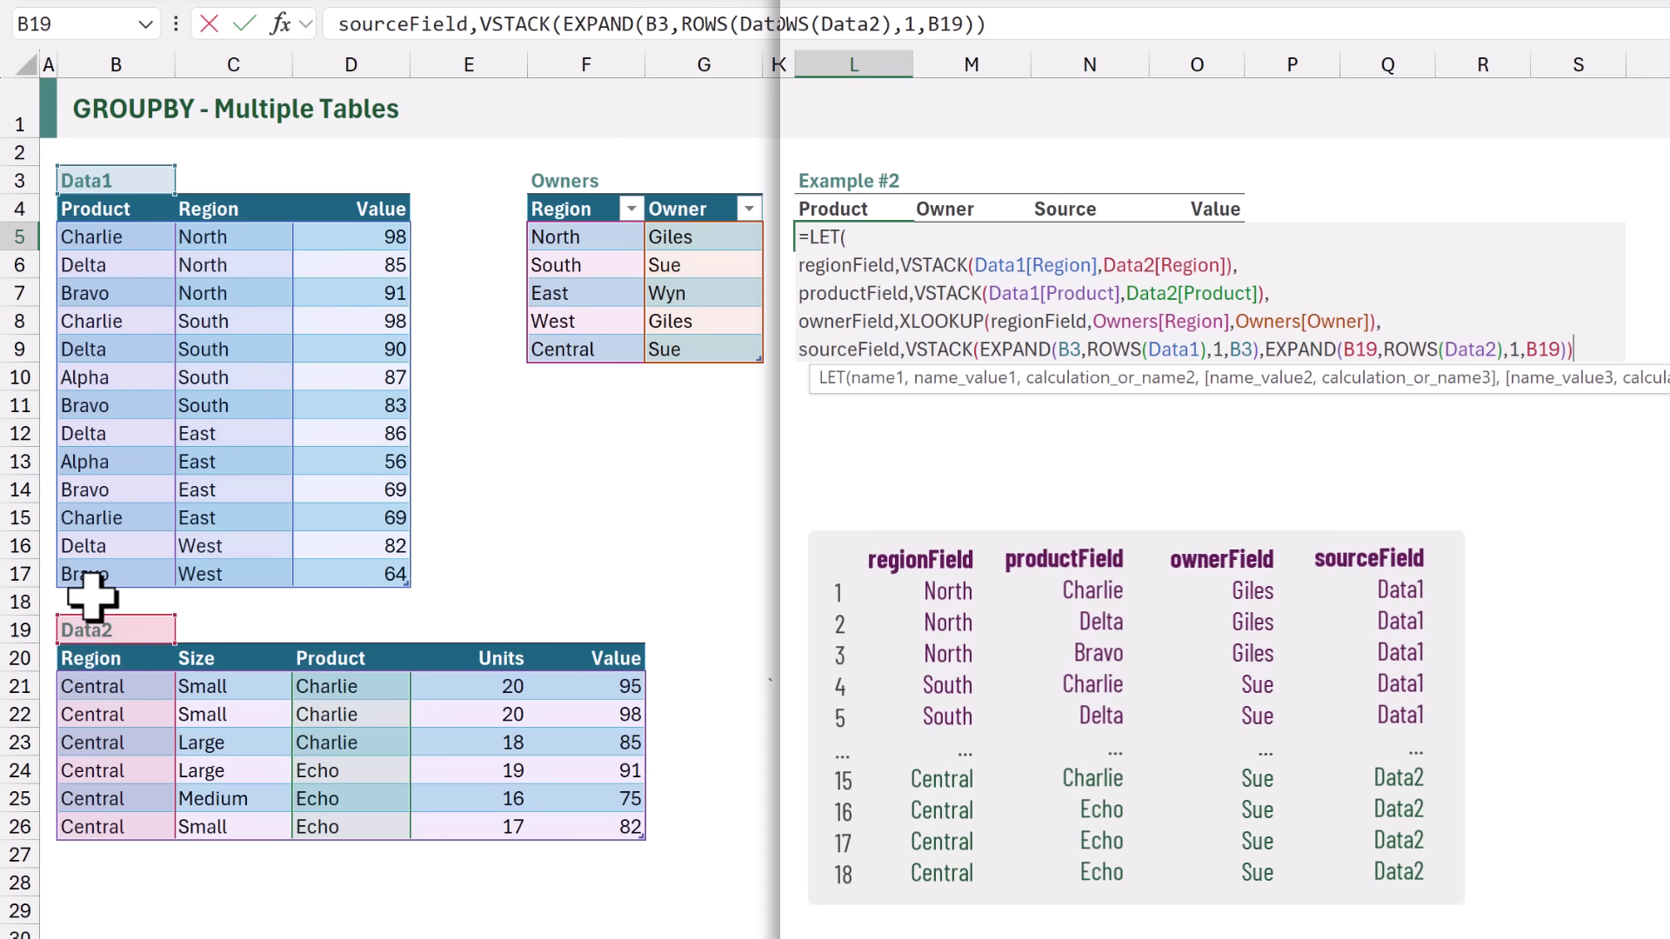
text(,)
- On a new line of the LET formula, define rowFields as HSTACK(productField,ownerField,sourceField)
key(alt+Return)
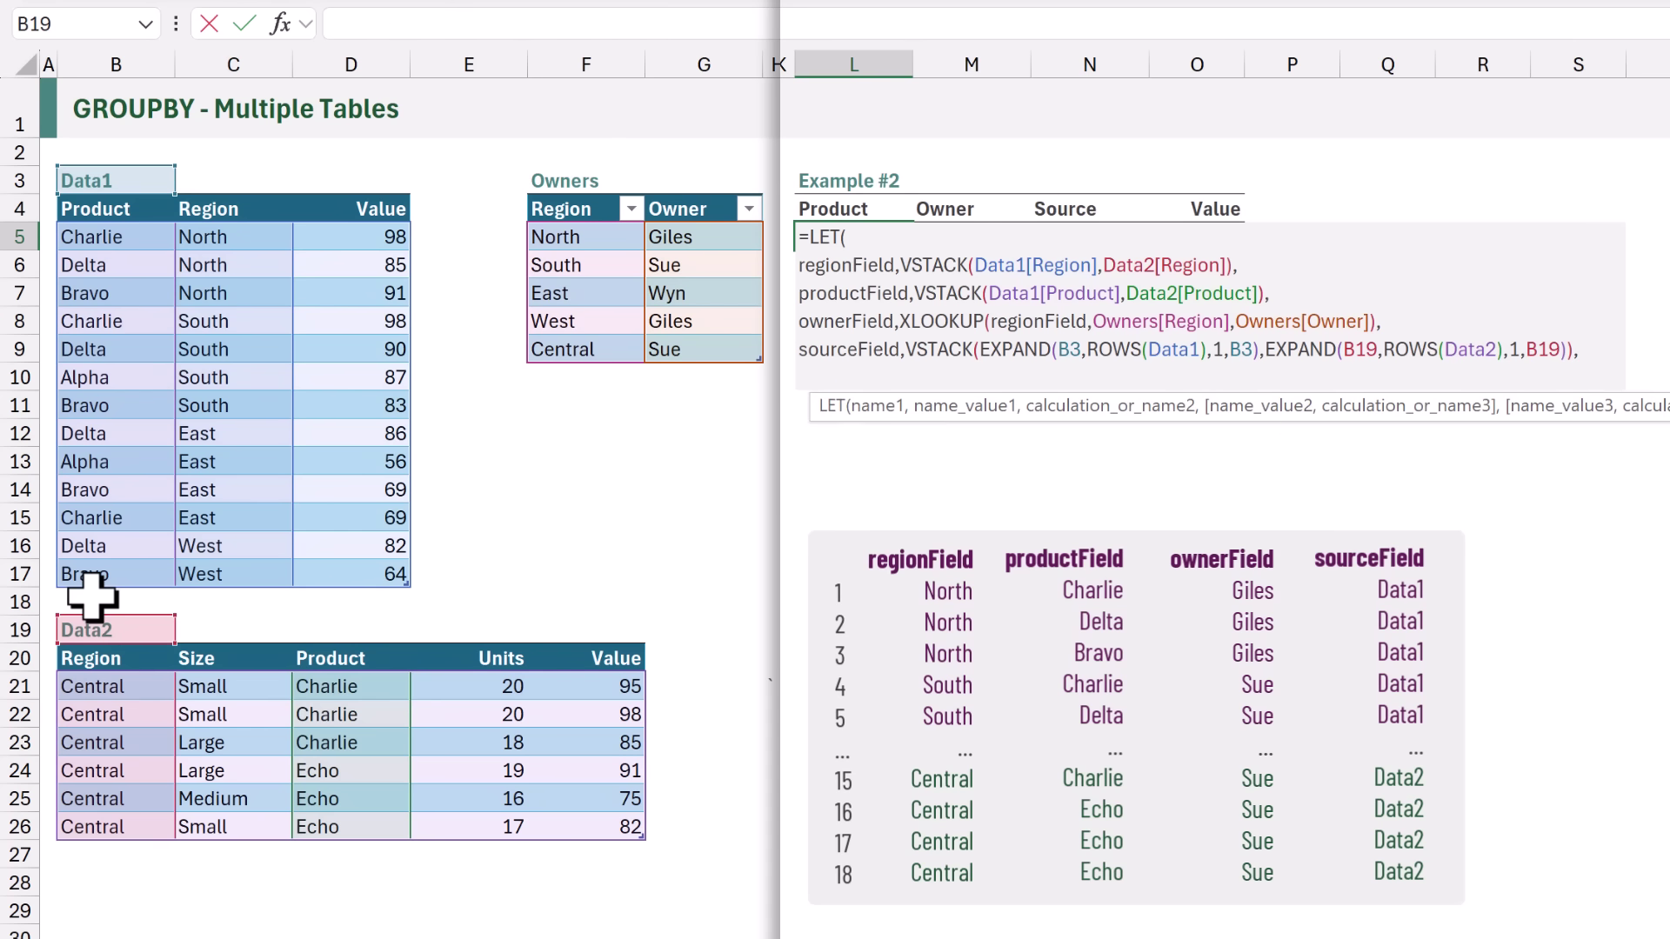
text(rowFields,HS)
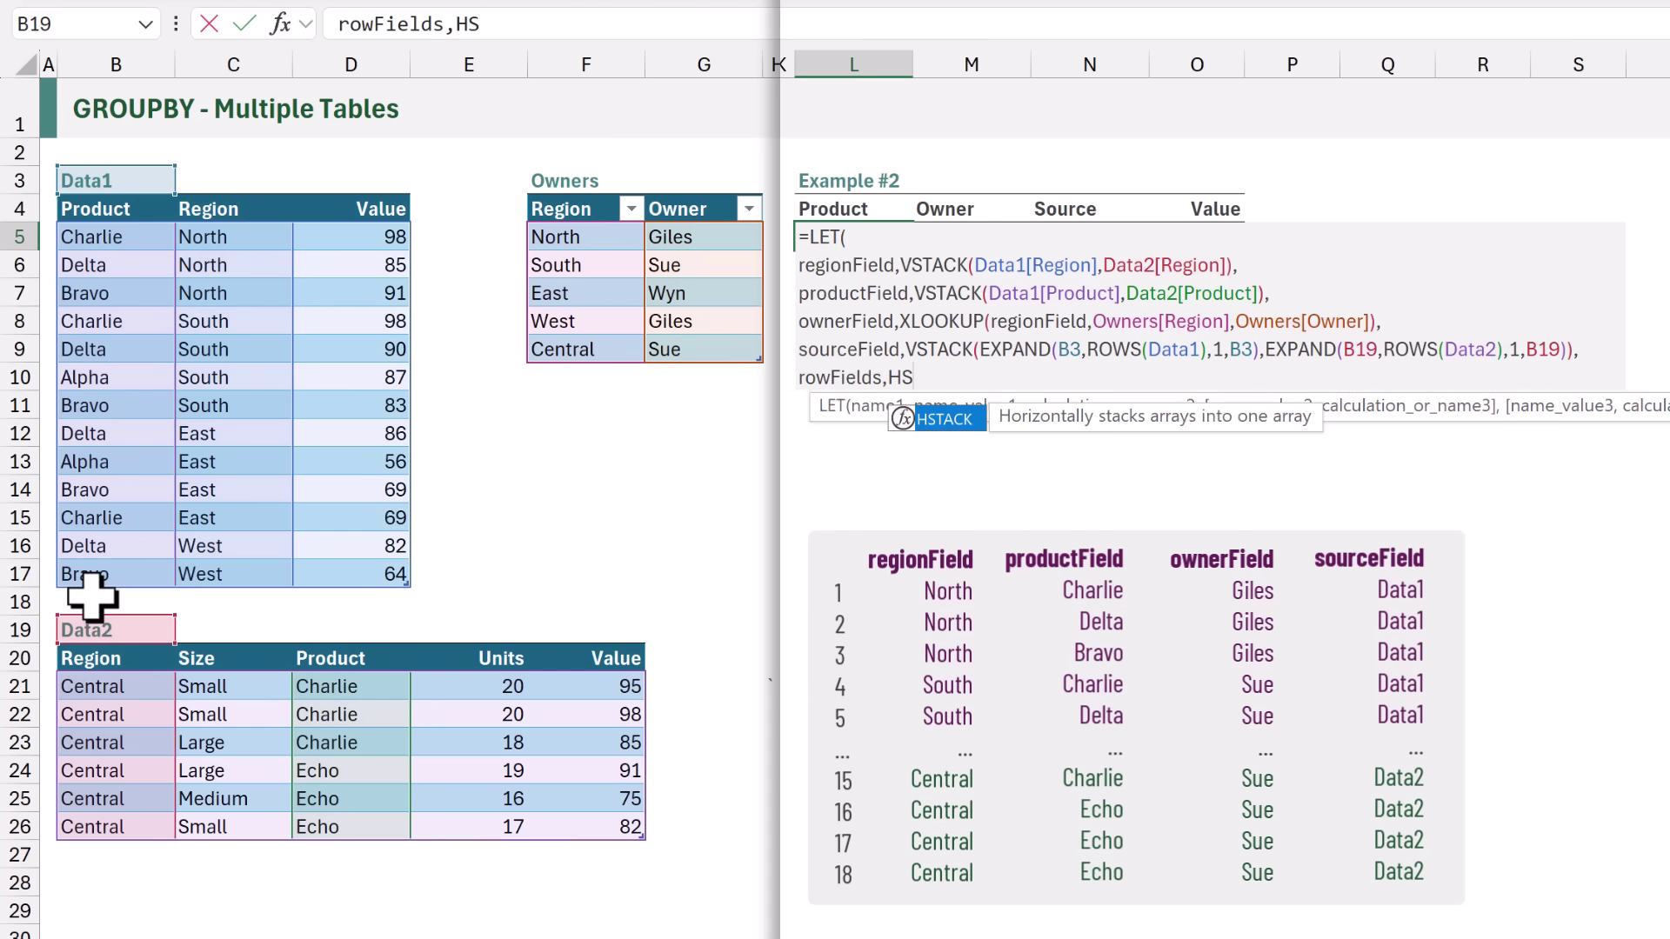
text(TACK(produ)
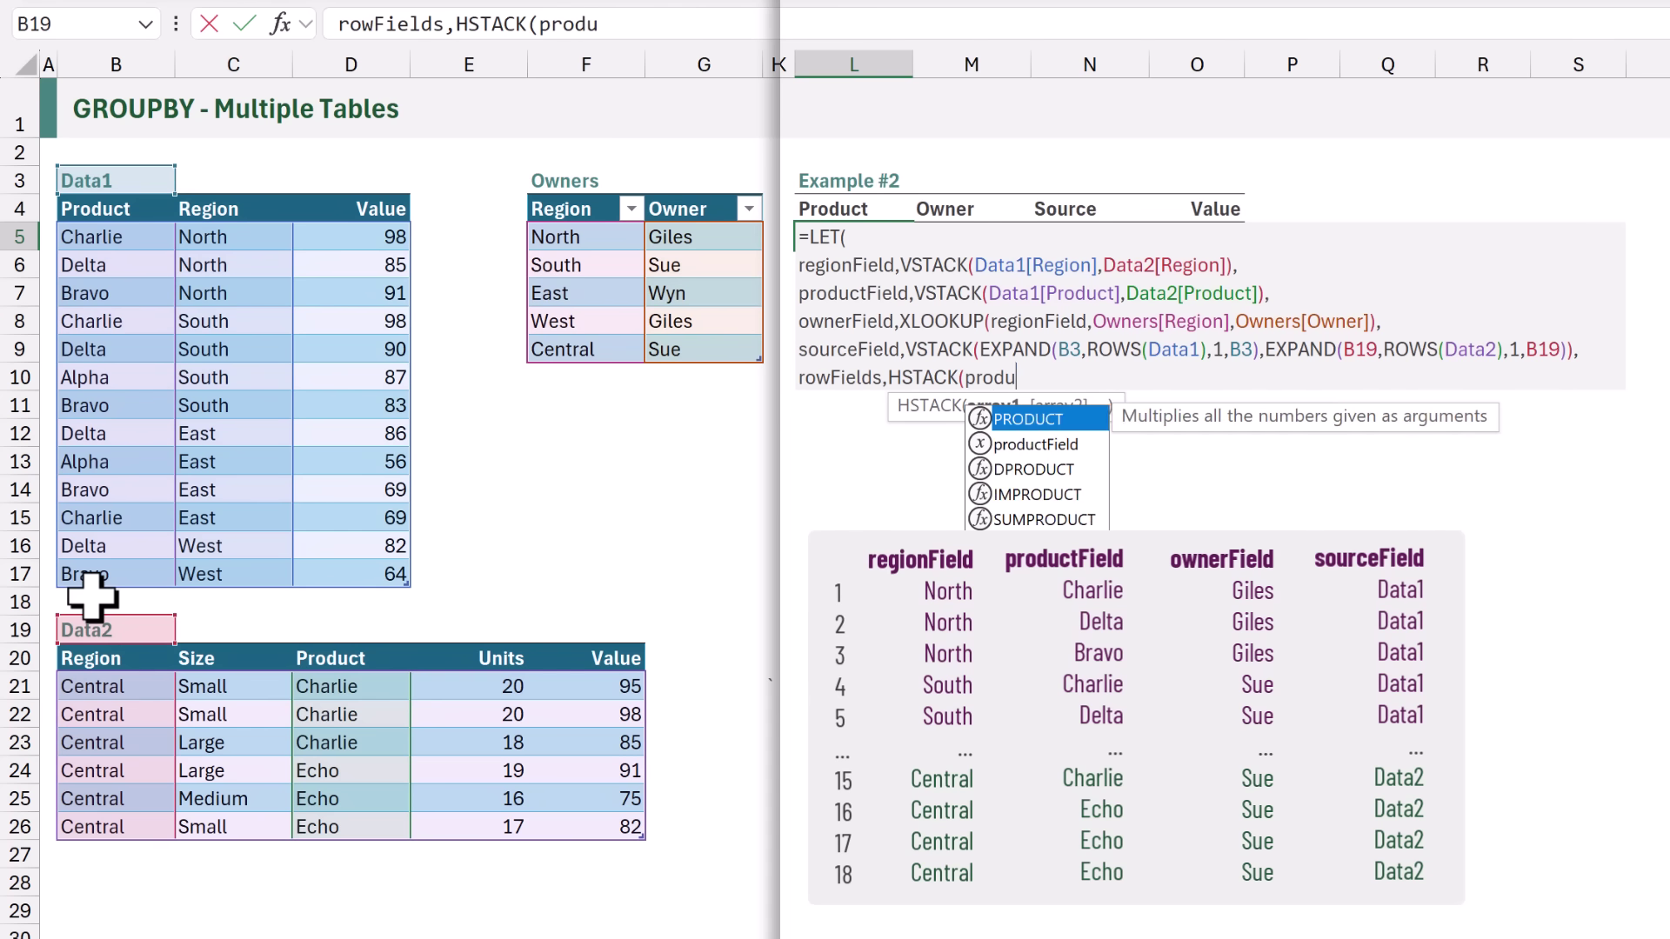
text(ctField,)
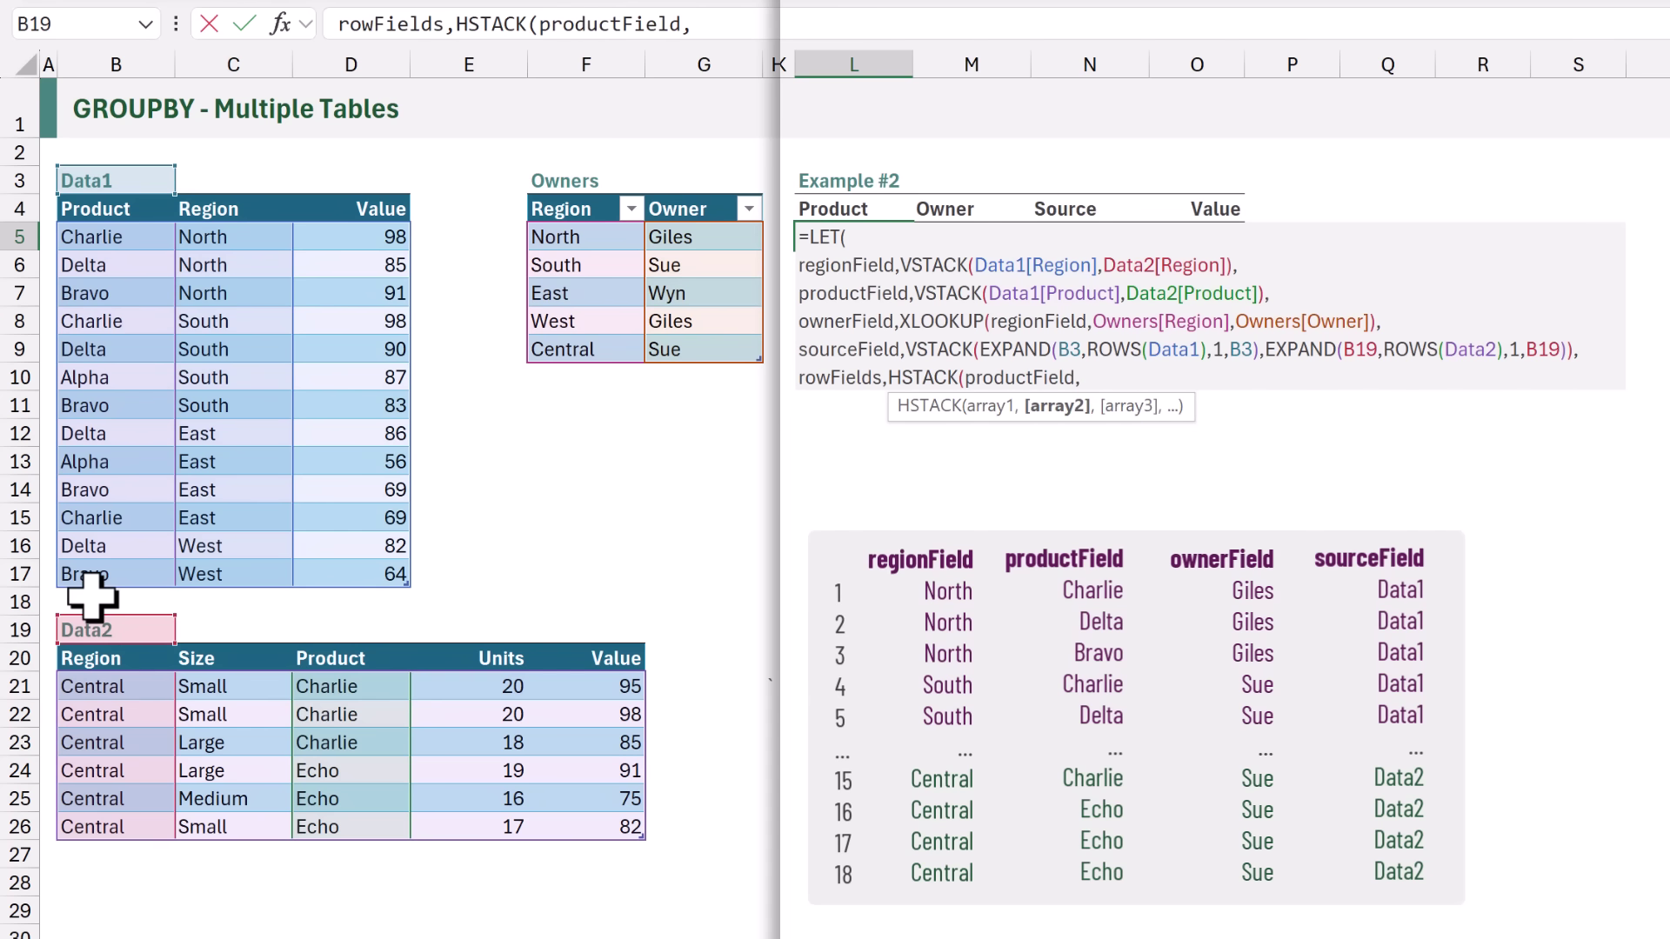
text(ownerField,)
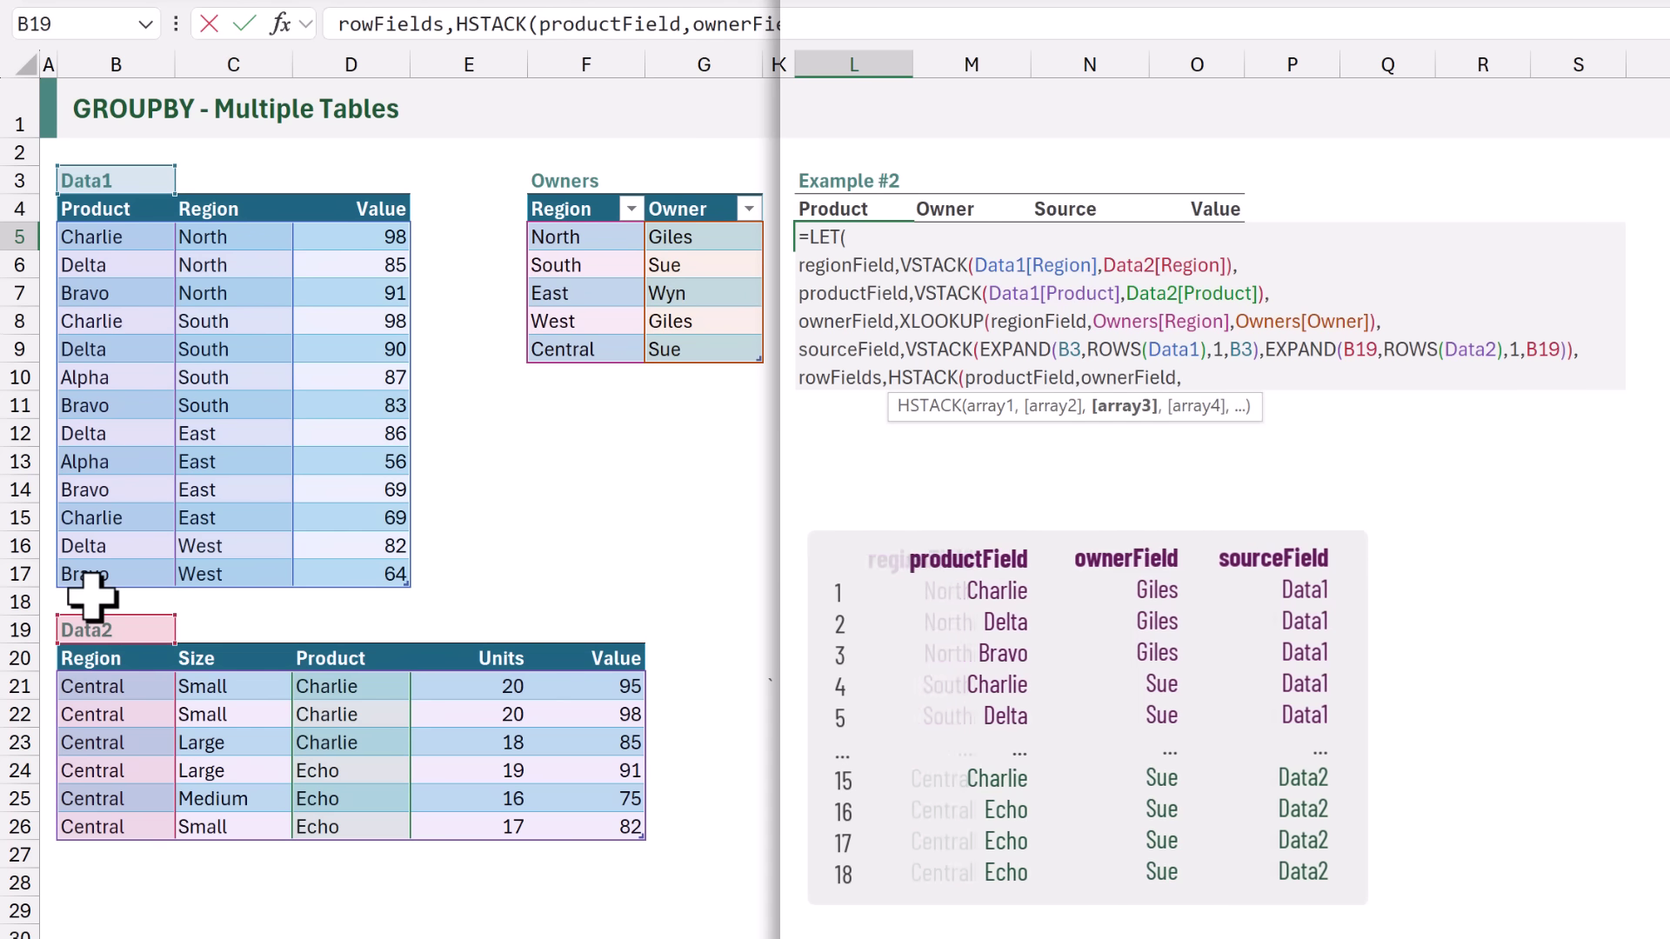
text(sourceField),)
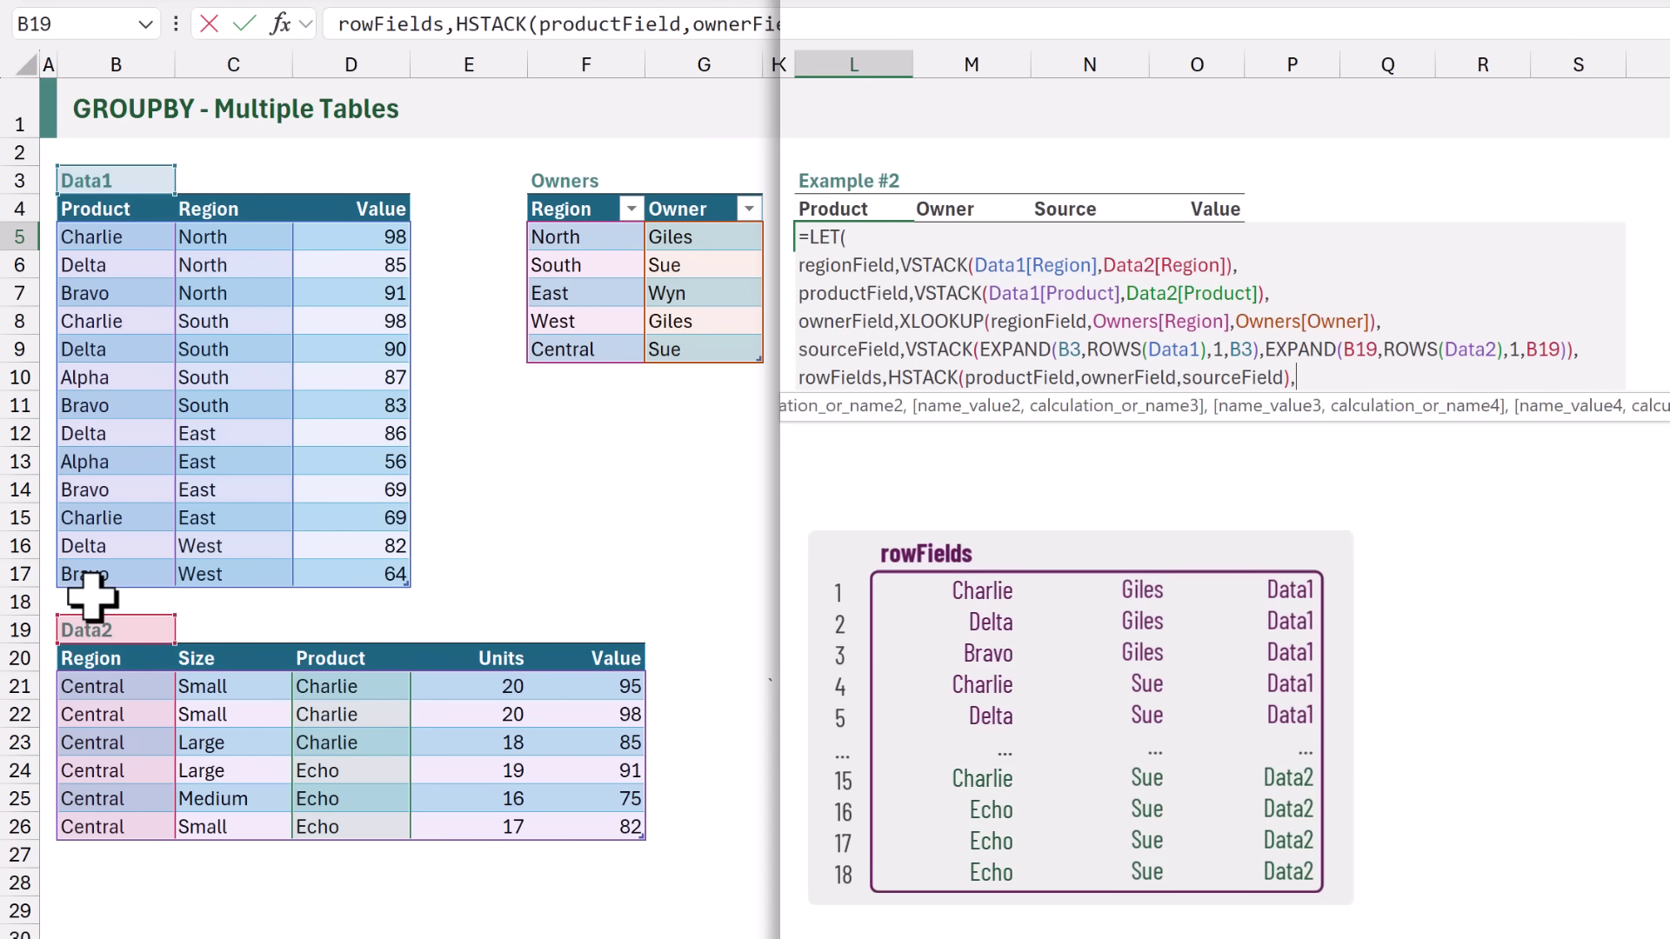
- On a new line of the LET formula, define valueFields as VSTACK(Data1[Value],Data2[Value])
key(alt+Return)
text(v)
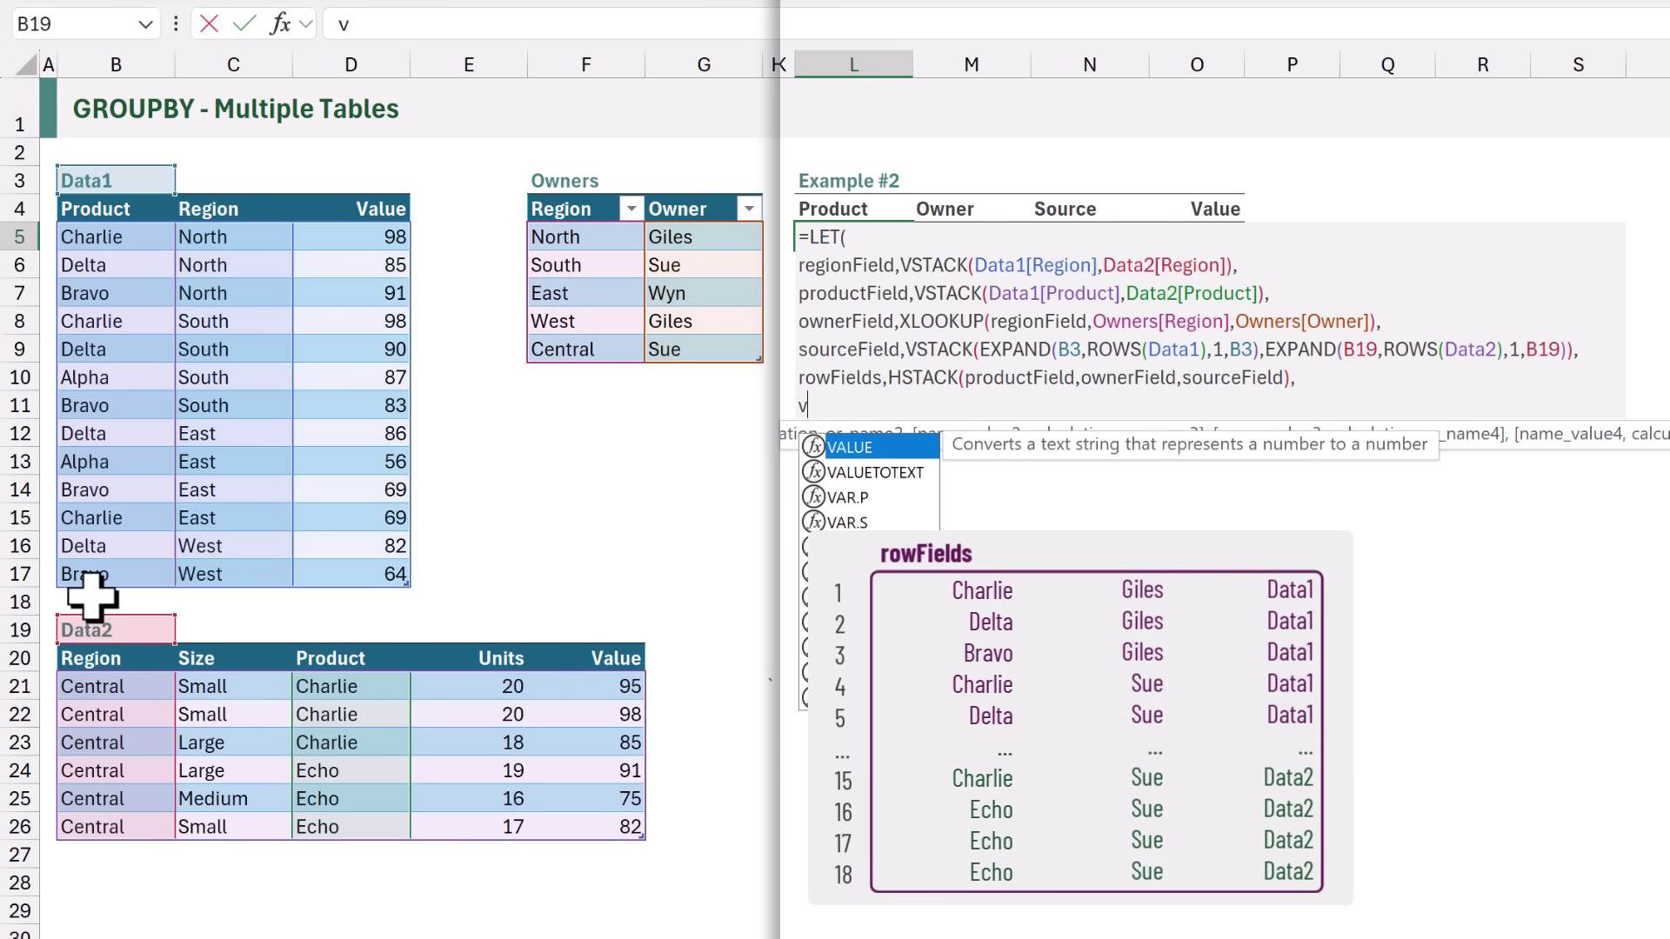
text(alueFiel)
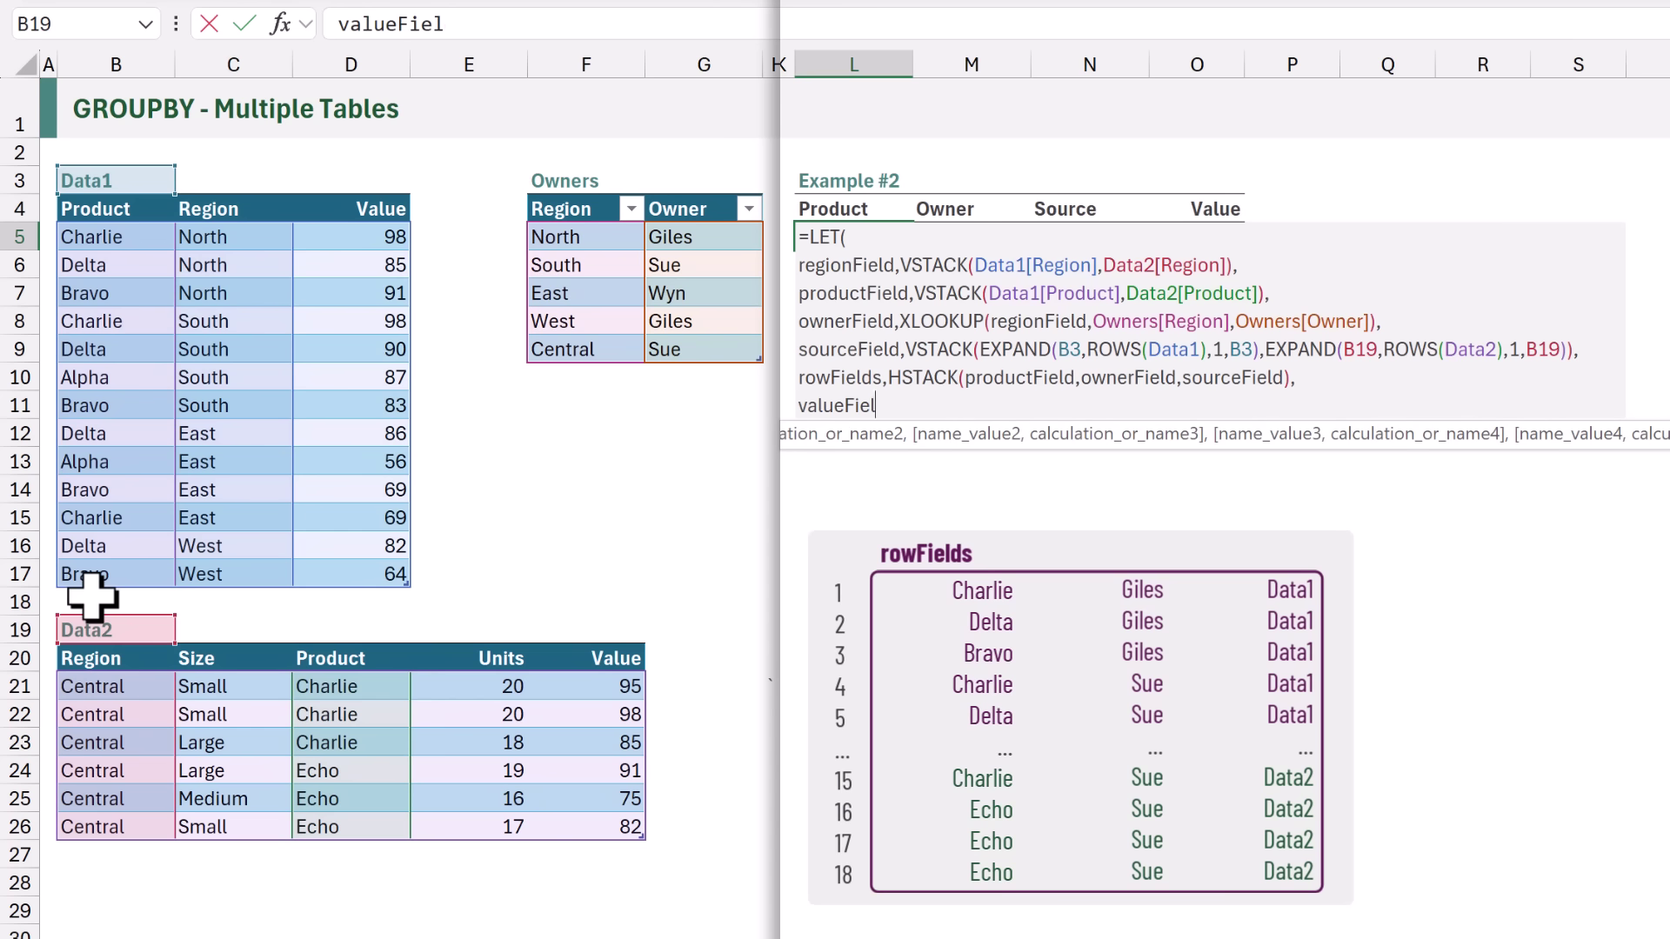
text(ds,VSTACK()
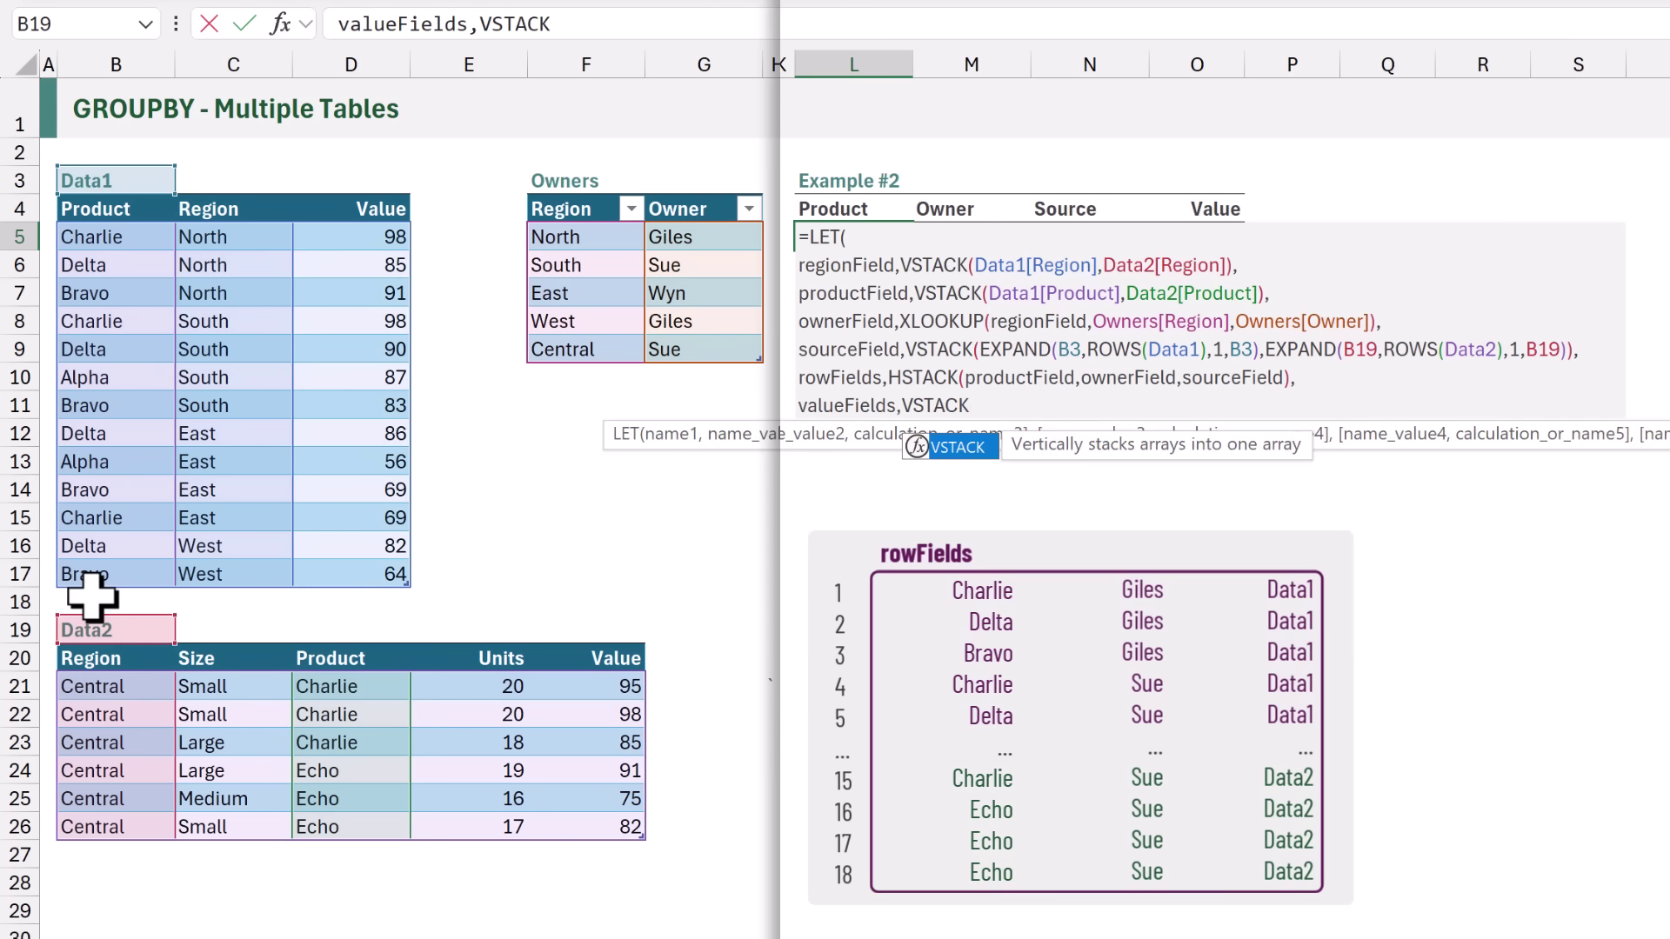
click(372, 183)
text(,)
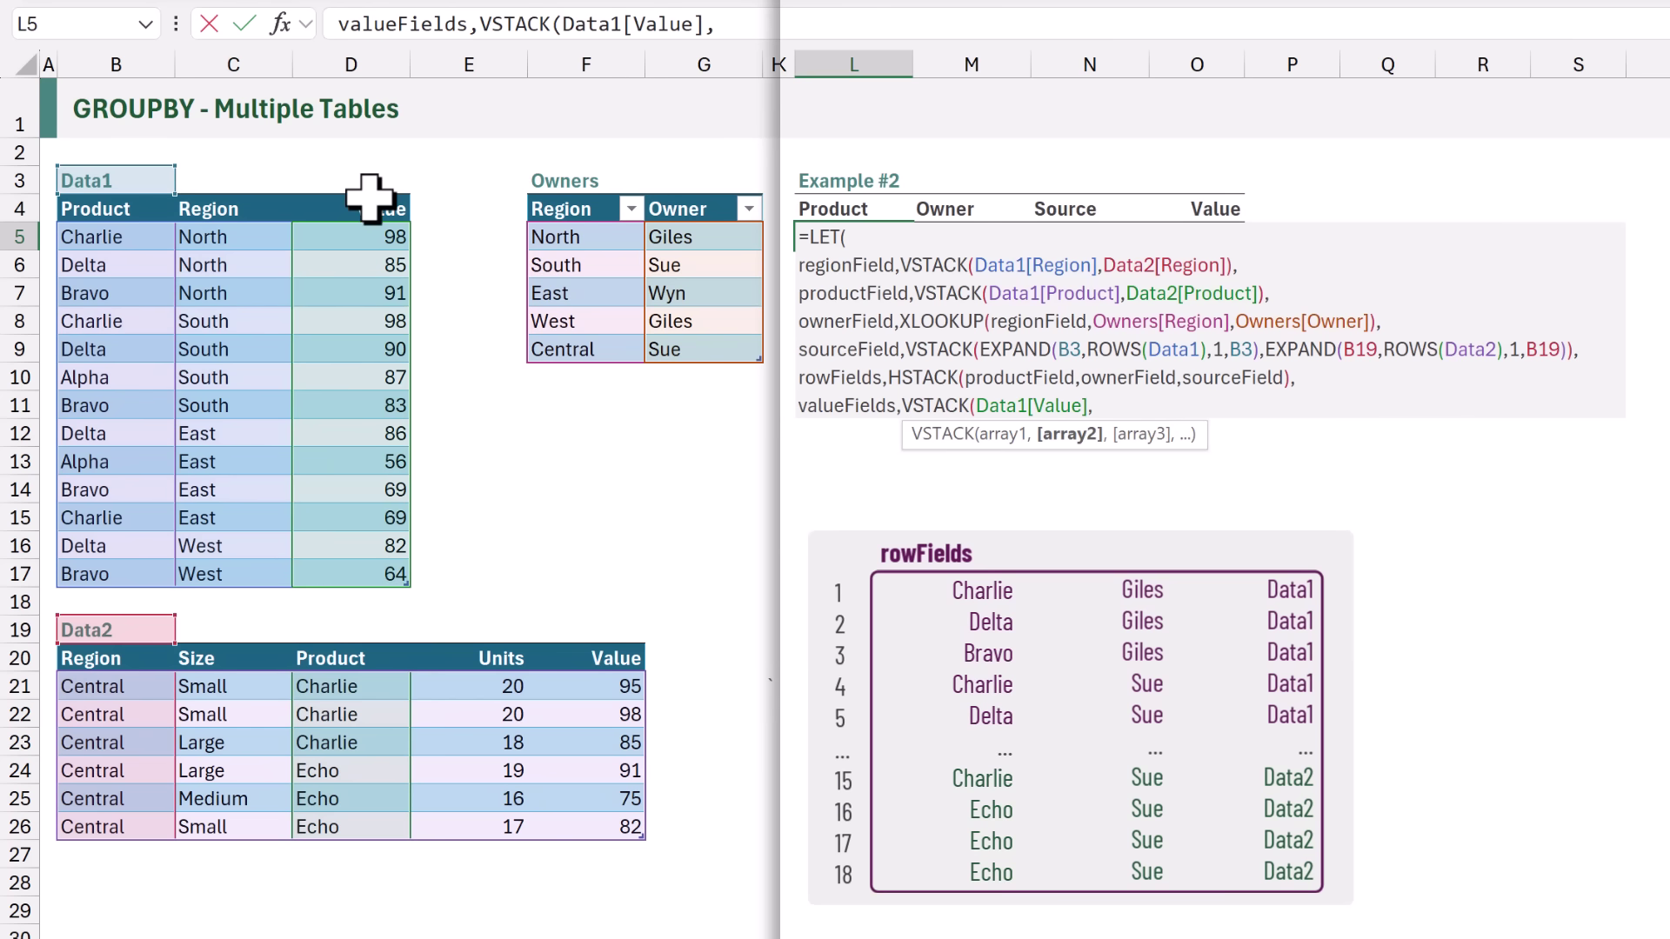
click(595, 633)
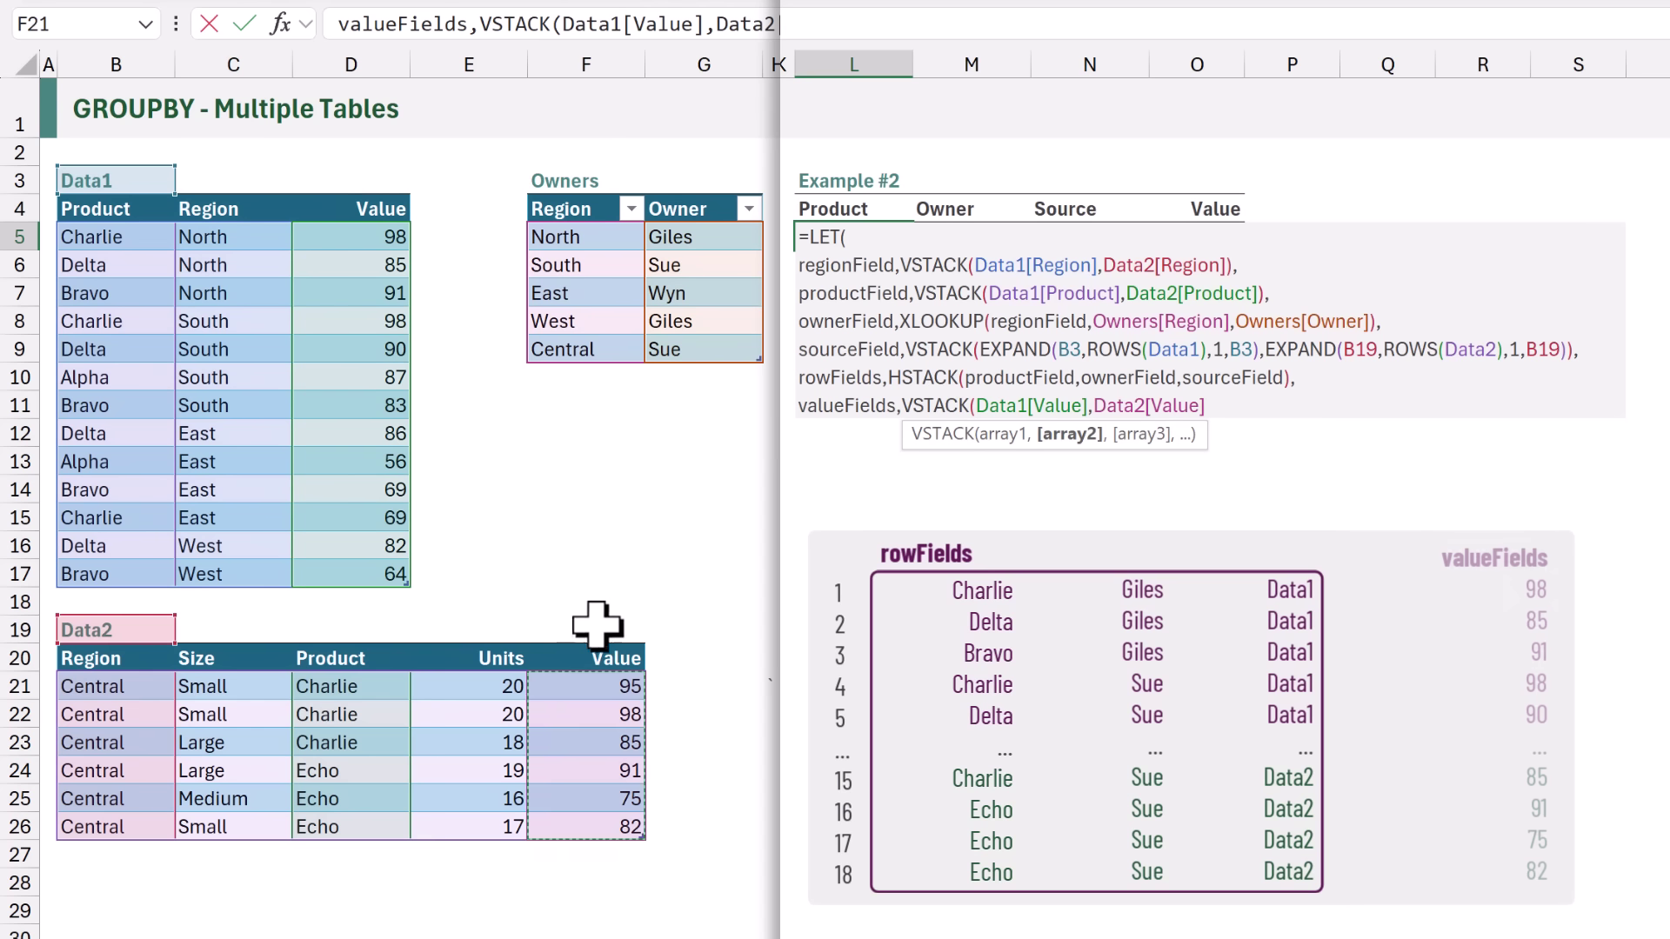
text(,)
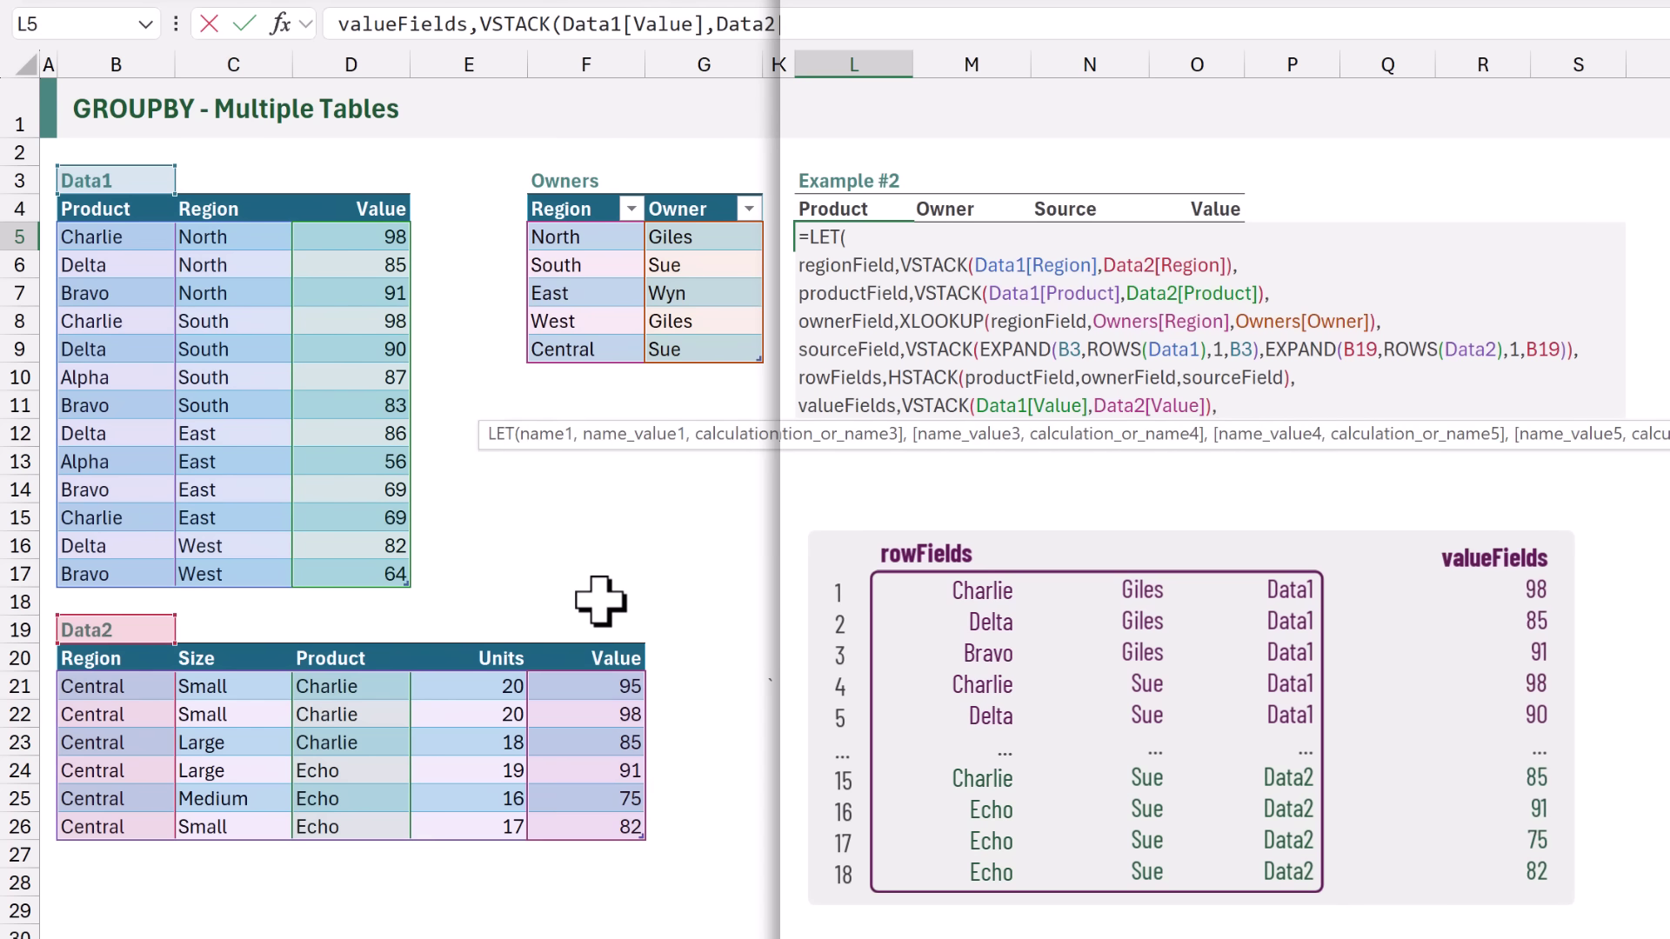
- On a new line of the LET formula, define result as GROUPBY(rowFields,valueFields,SUM)
key(alt+Return)
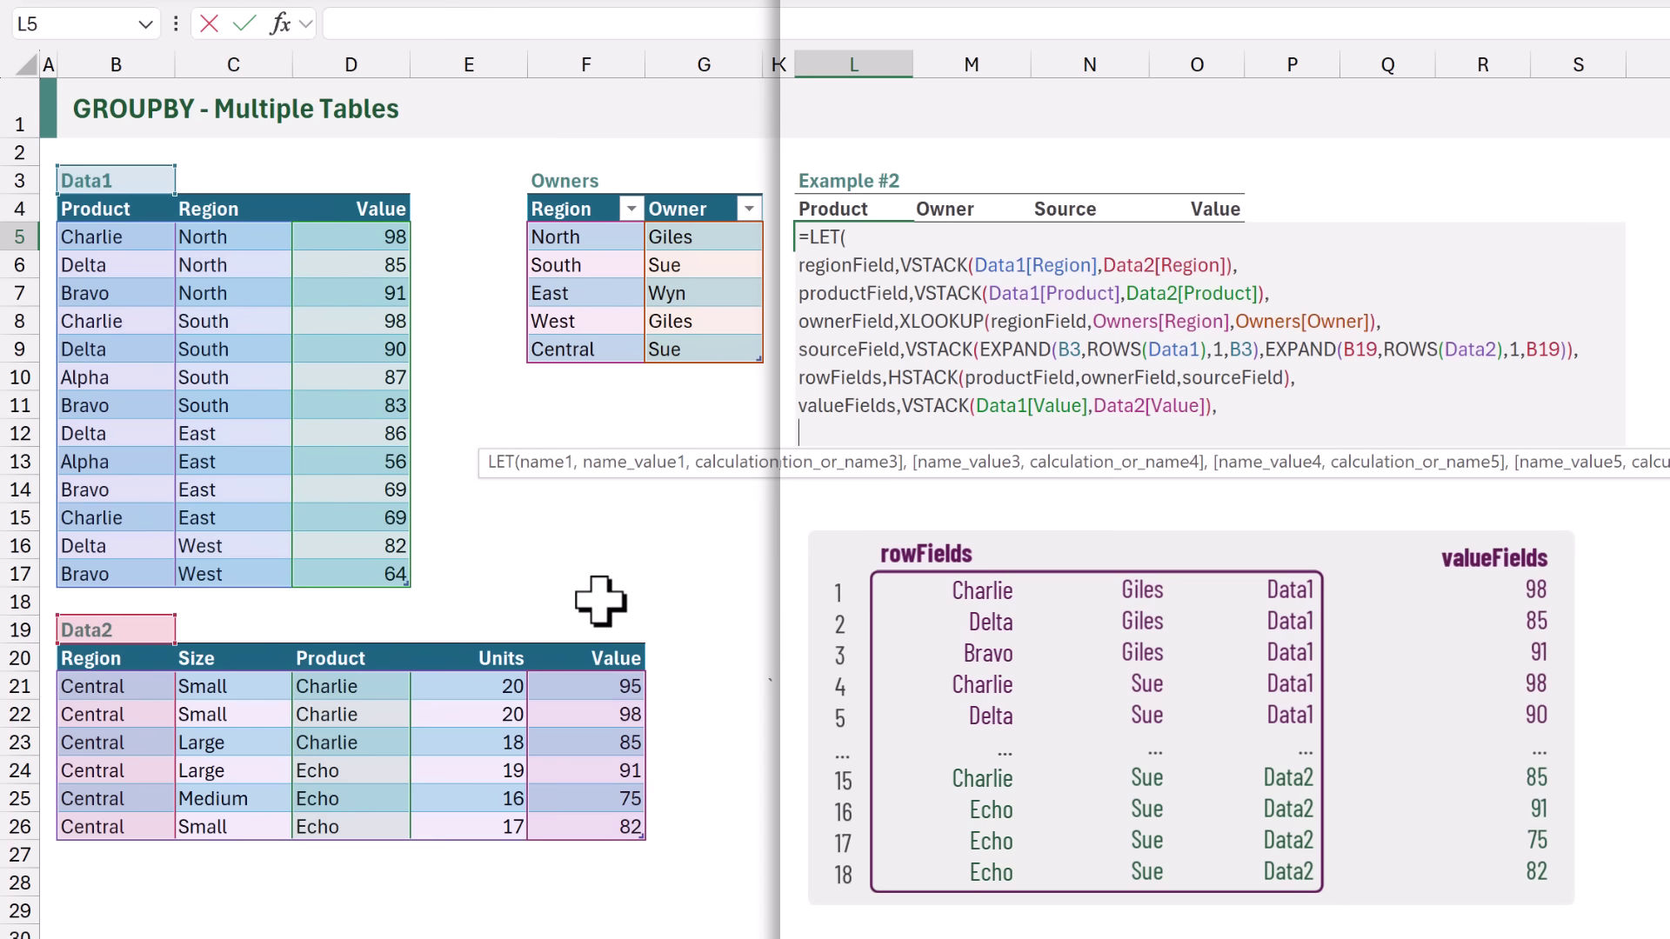
text(result,GRO)
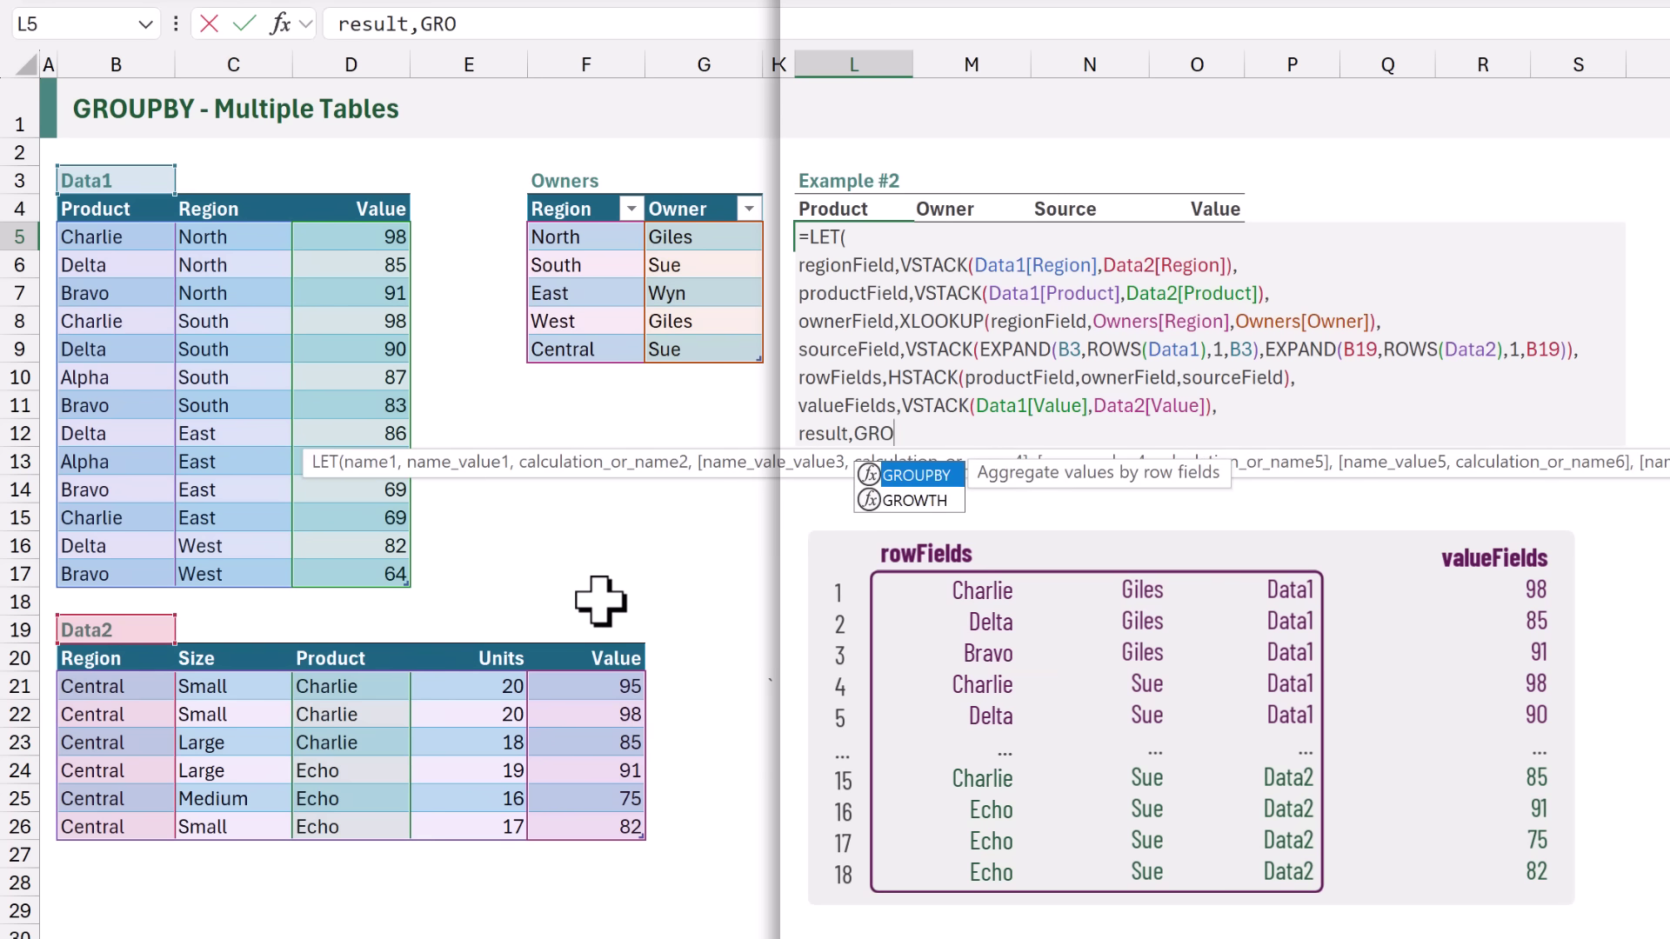
text(UPBY()
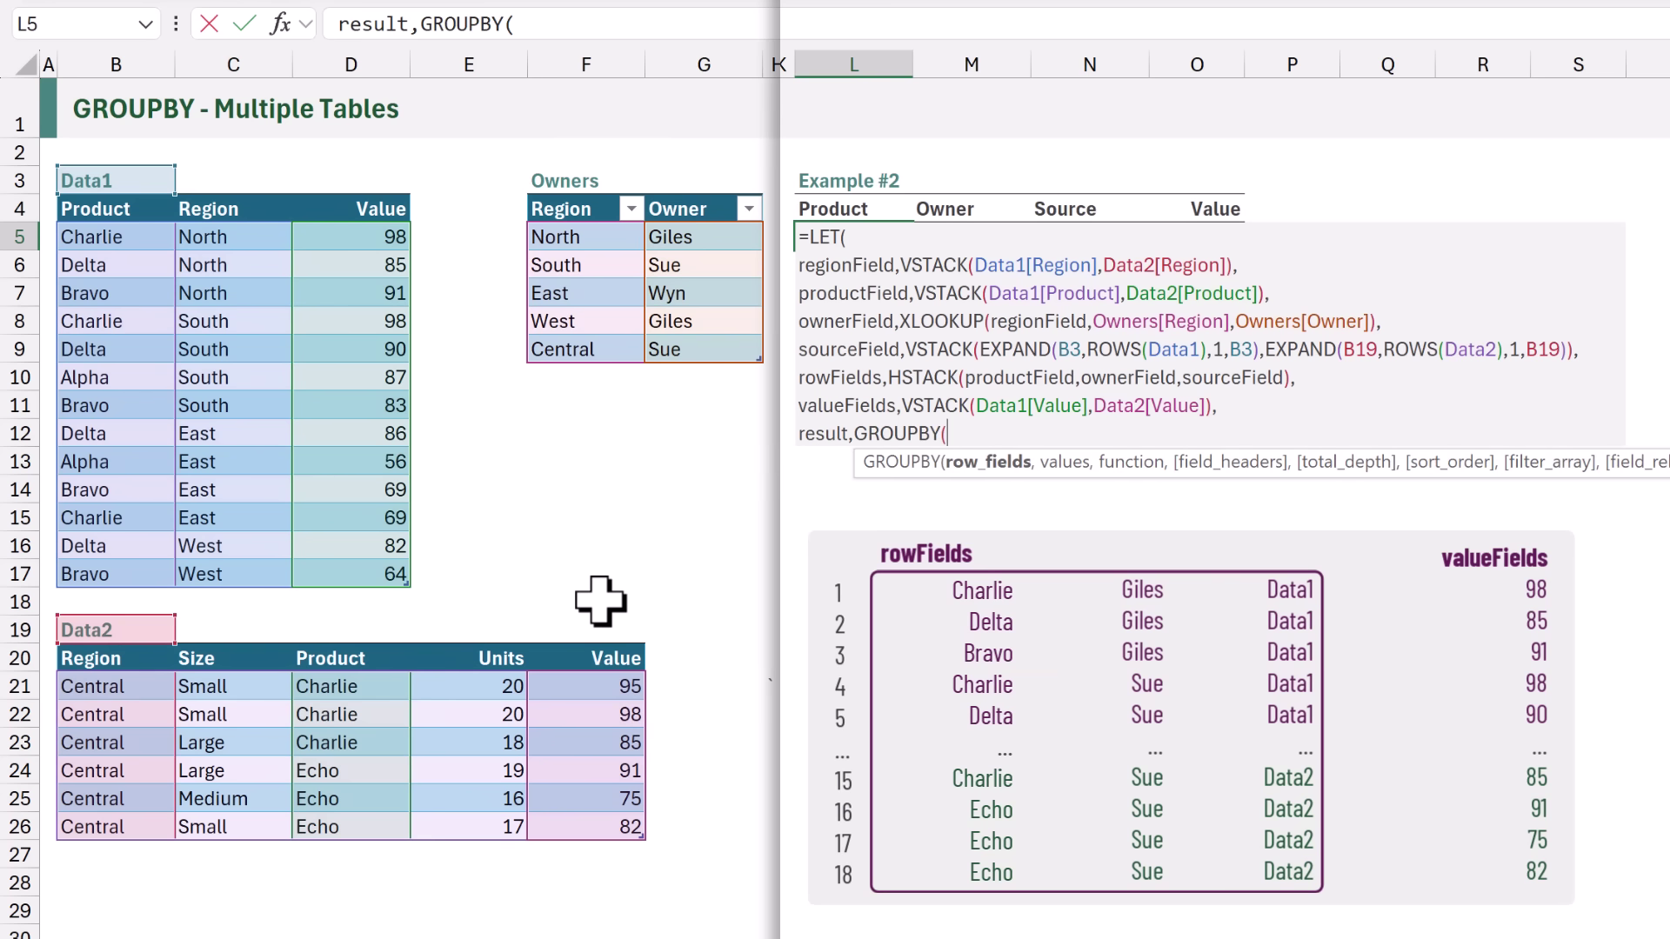
text(rowF)
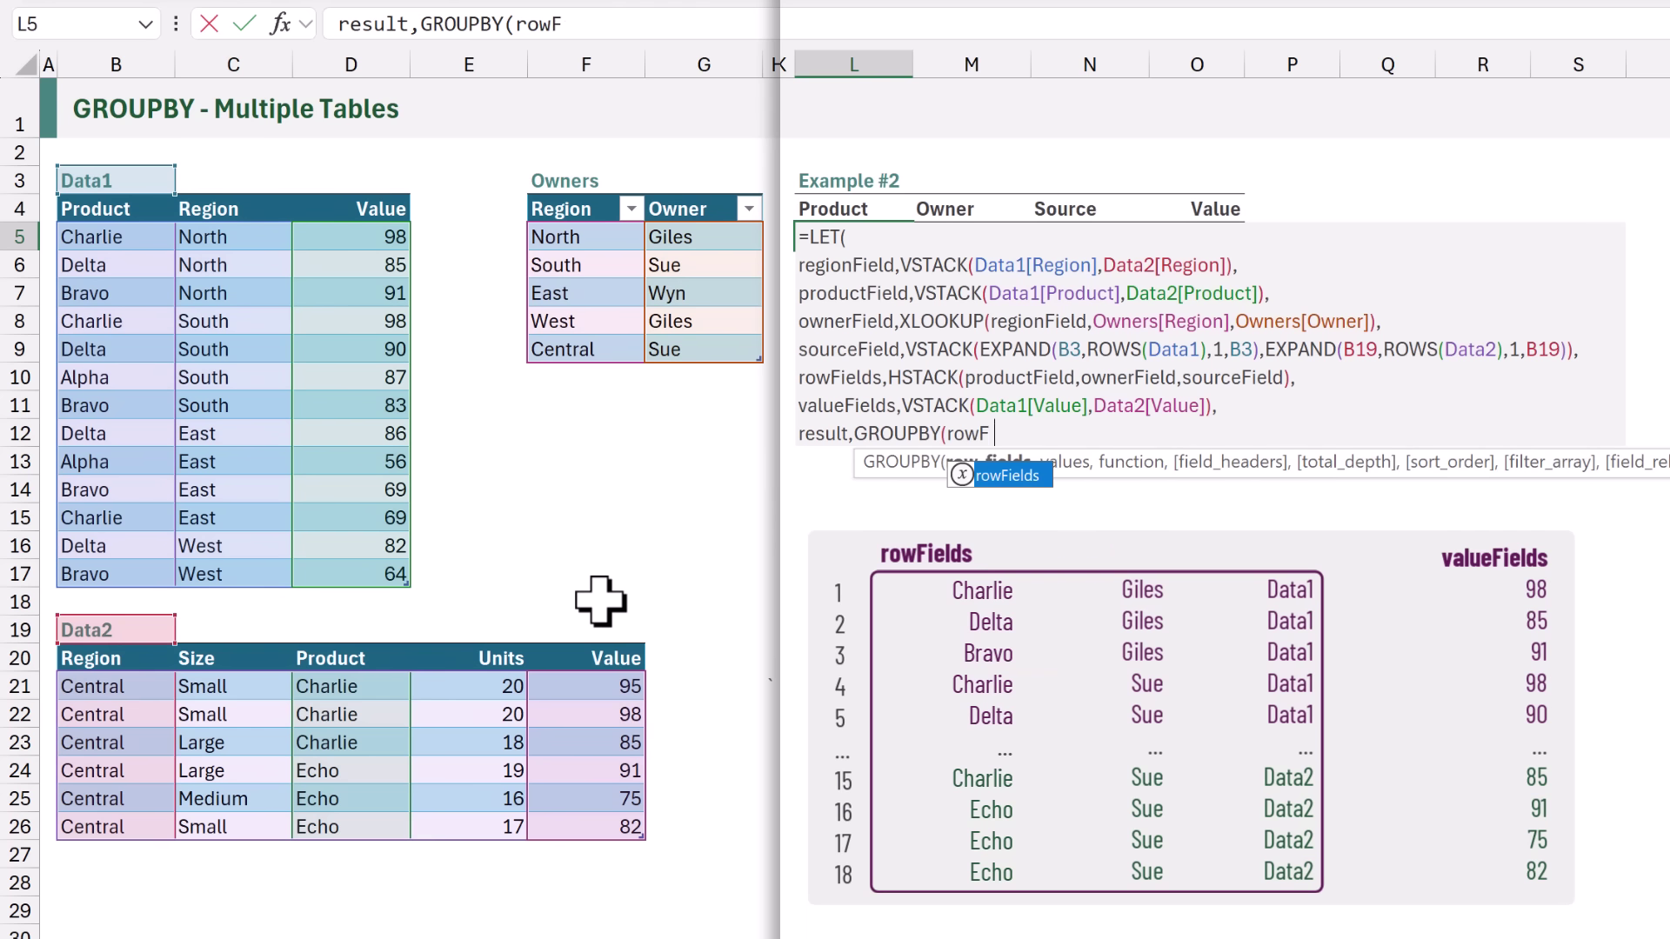
text(ields,)
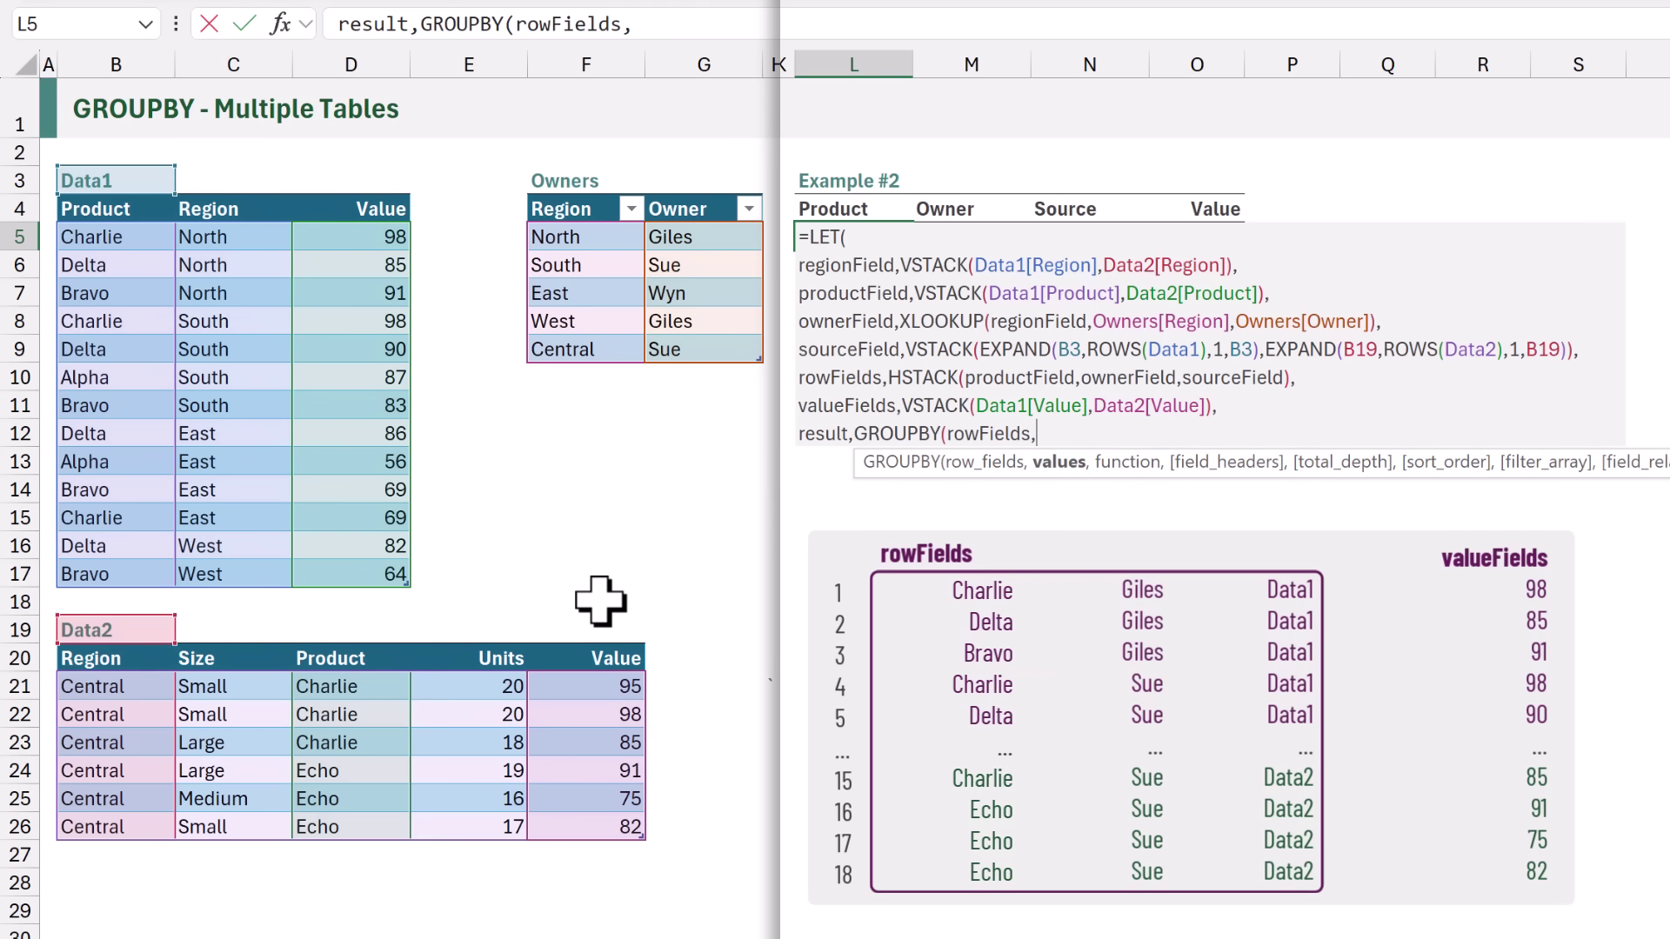
text(value)
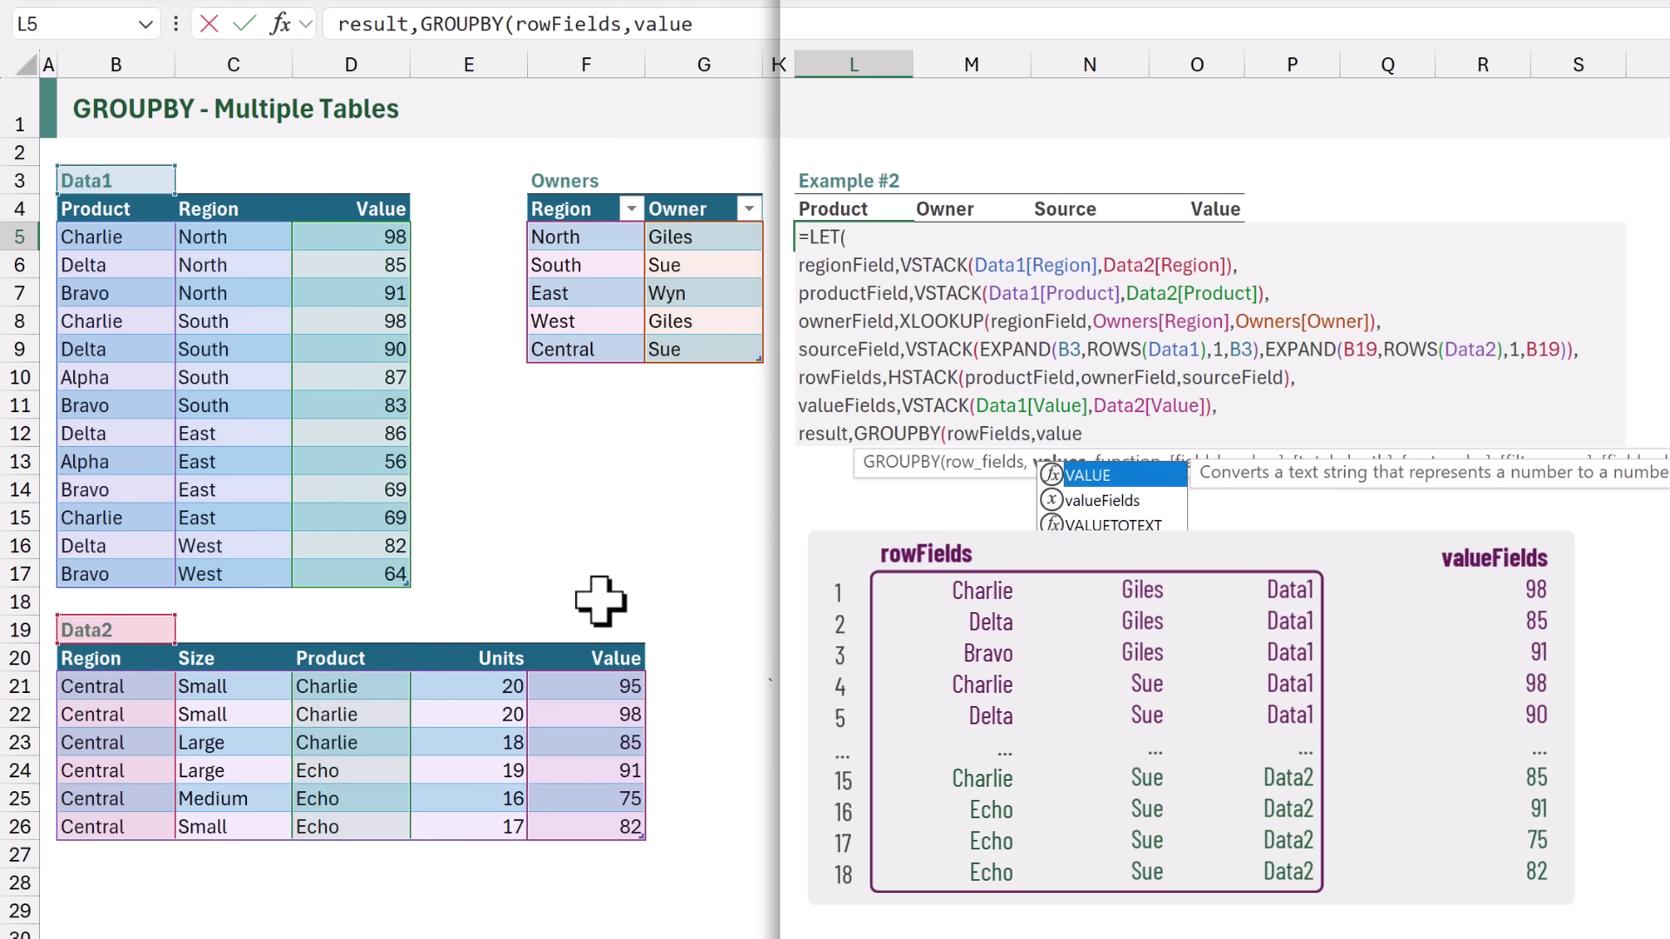
text(Fields,)
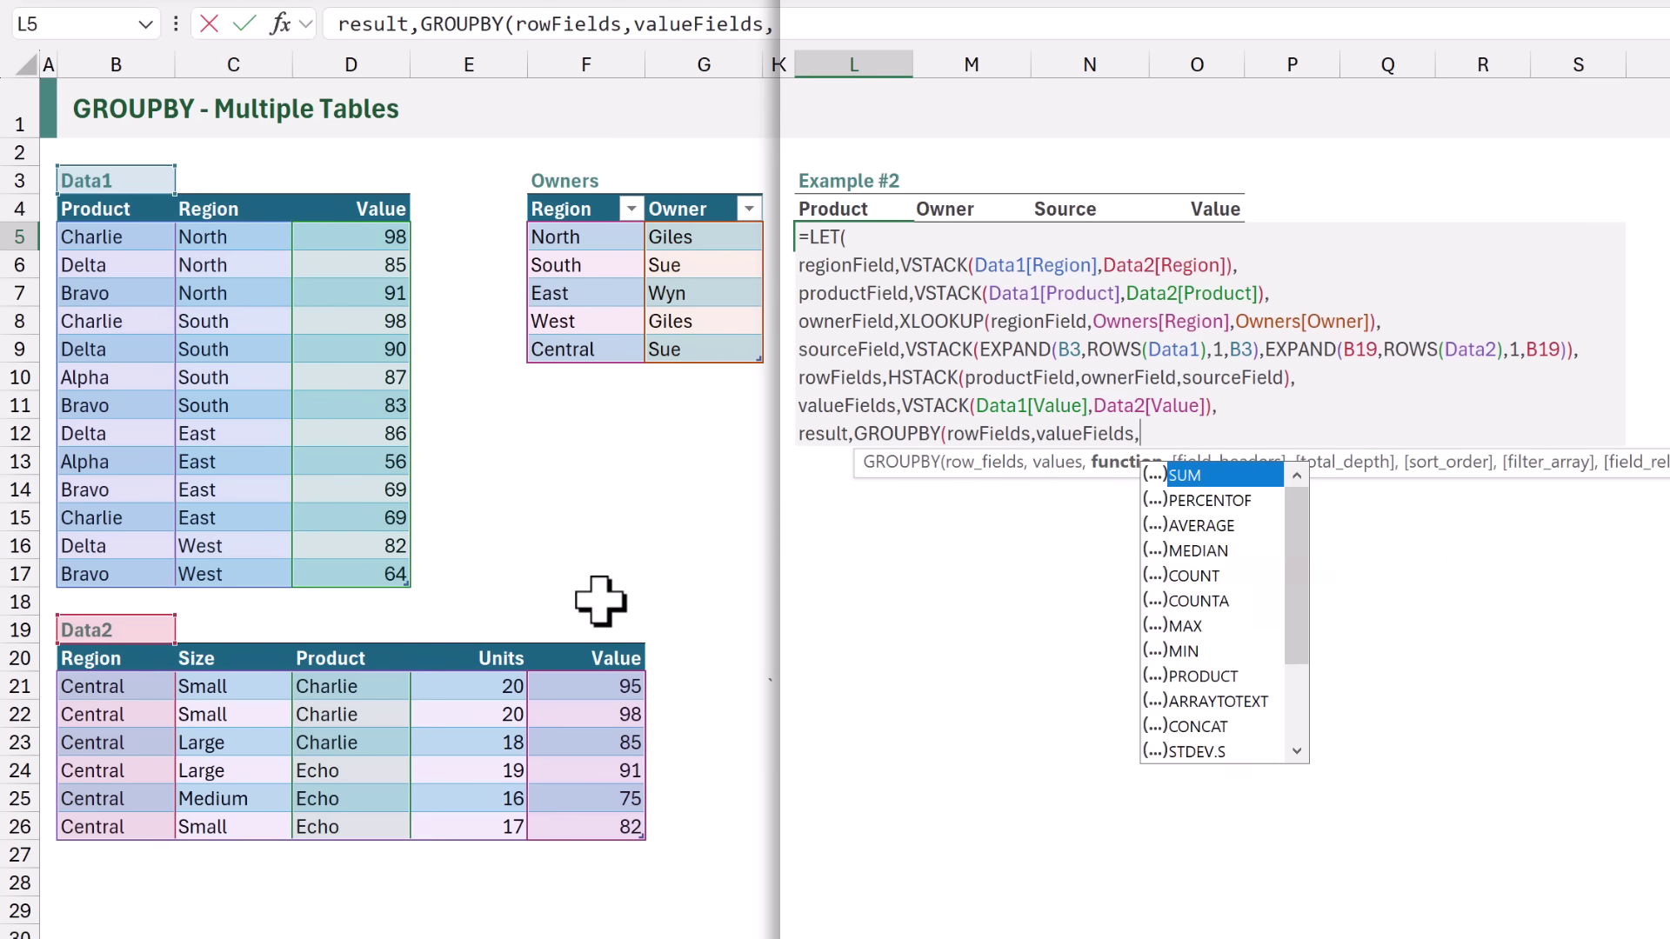
text(SUM))
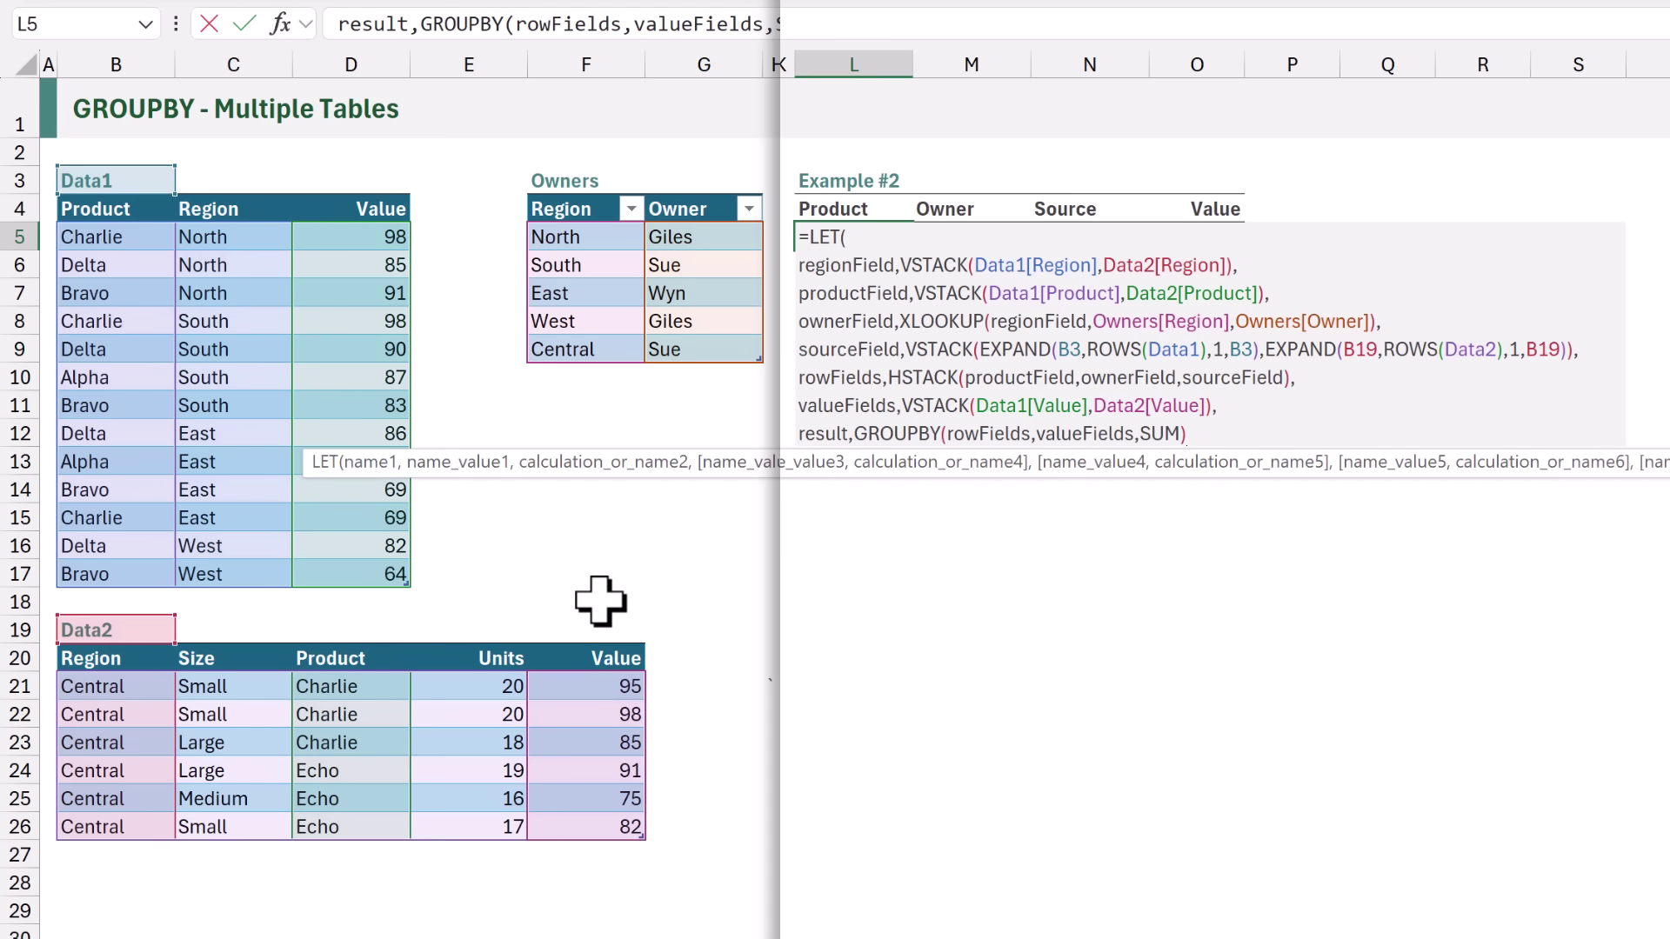
text(,)
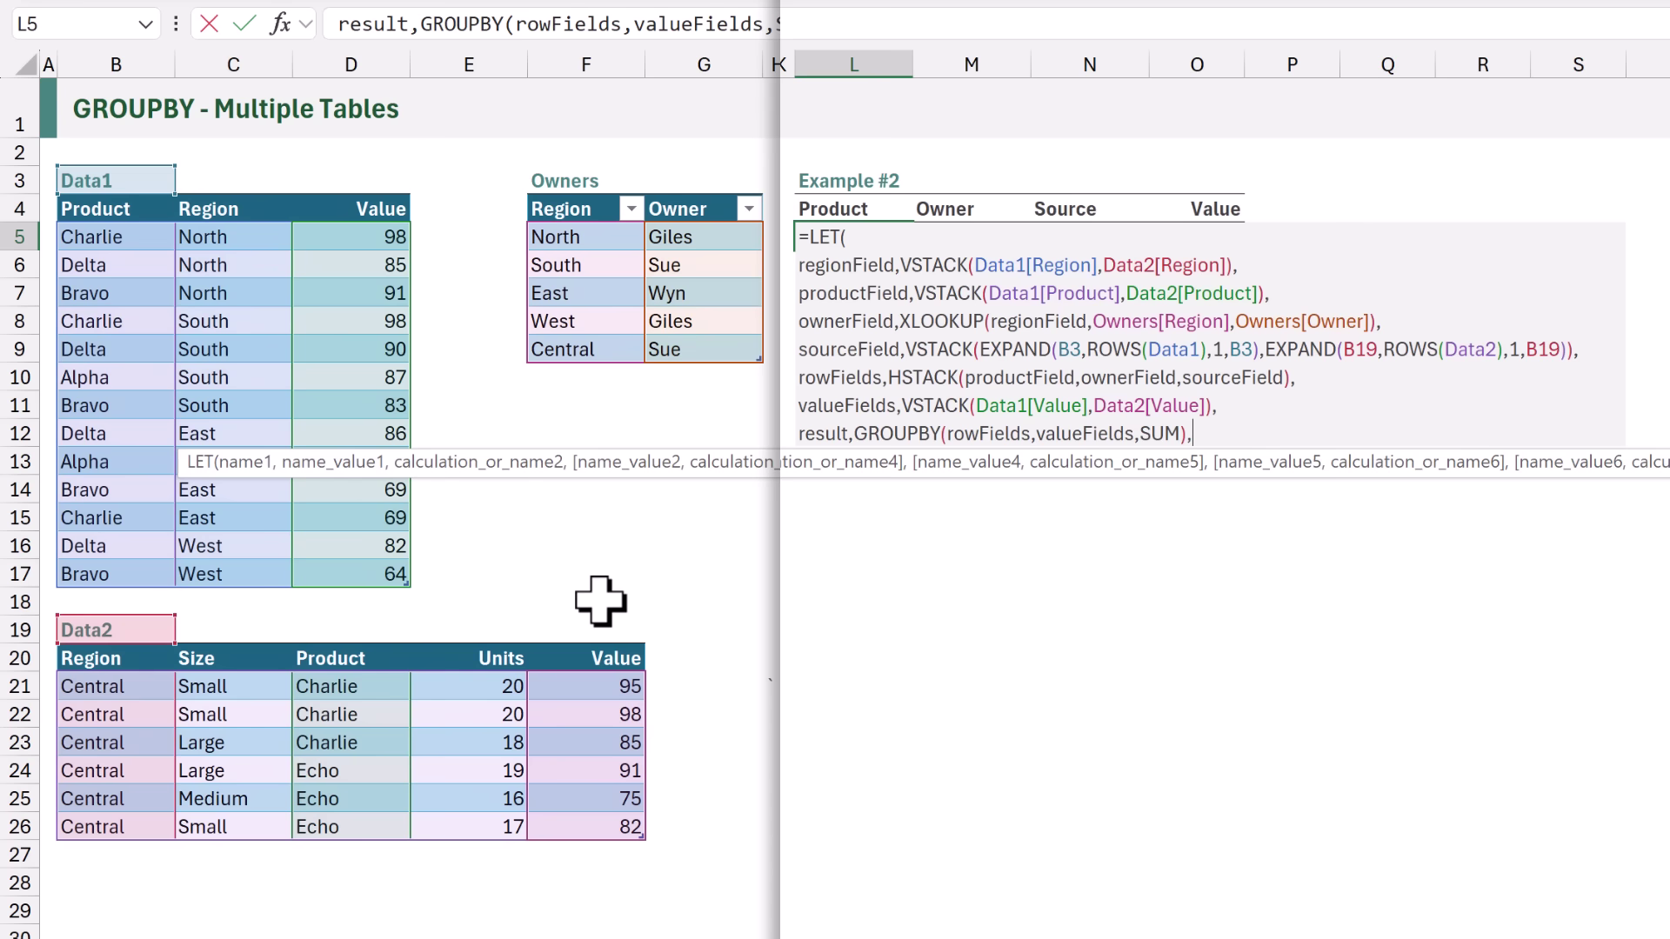
- Return result as the LET formula's final calculation on a new line, close the formula and enter it in L5
key(alt+Return)
text(result))
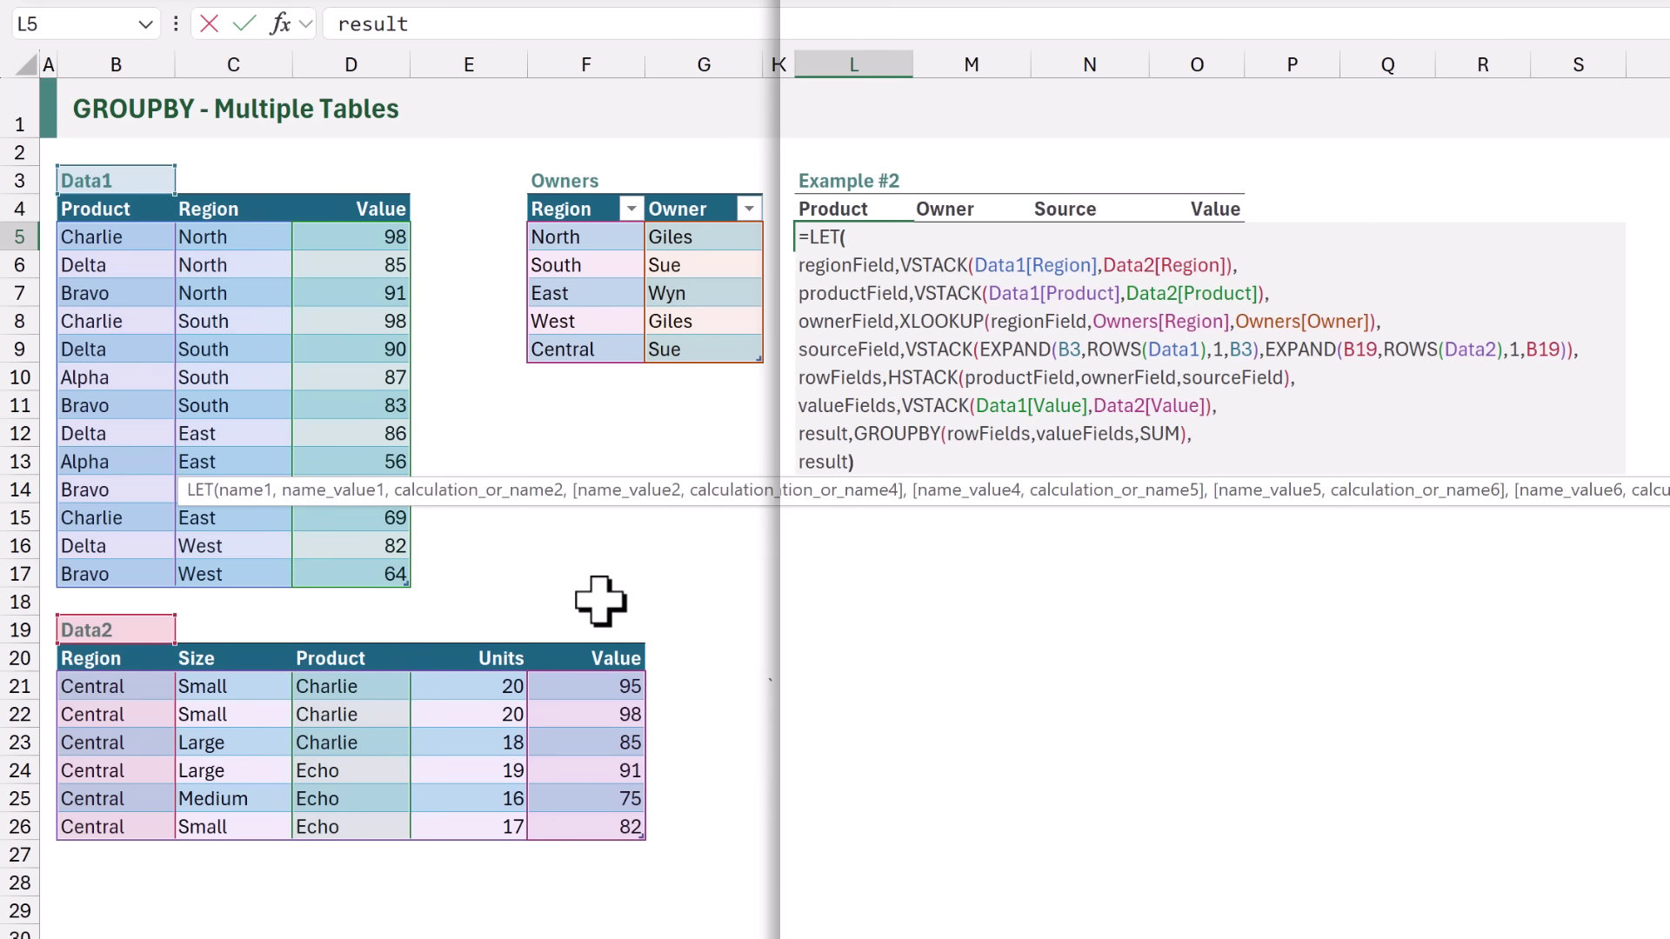
key(ctrl+Return)
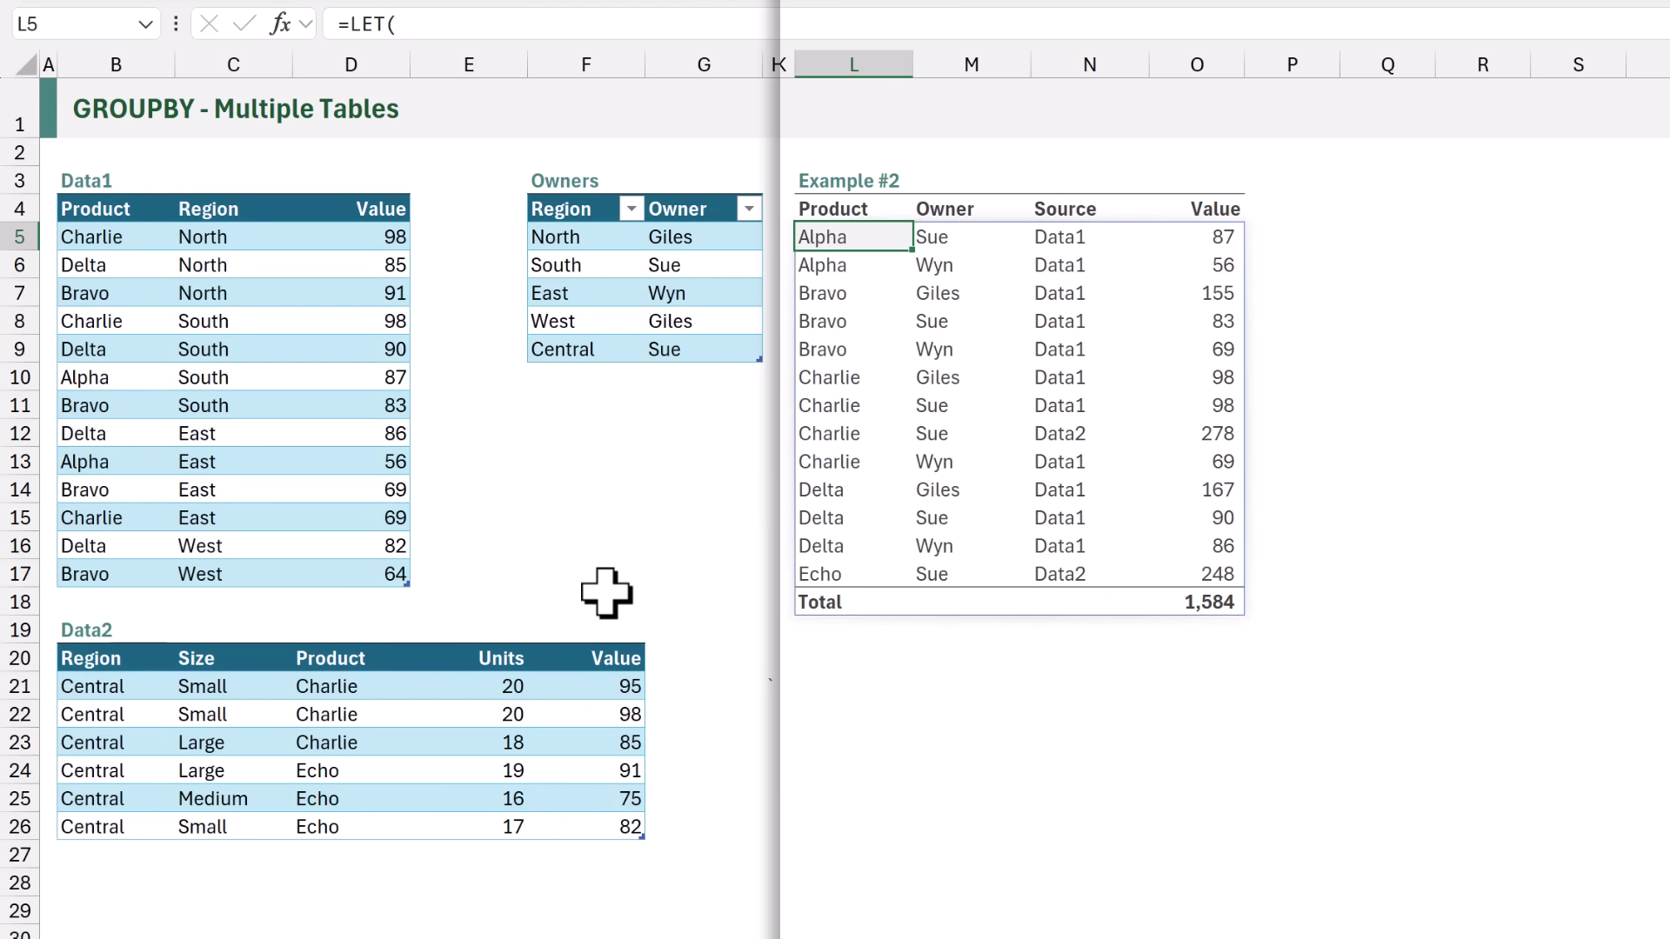